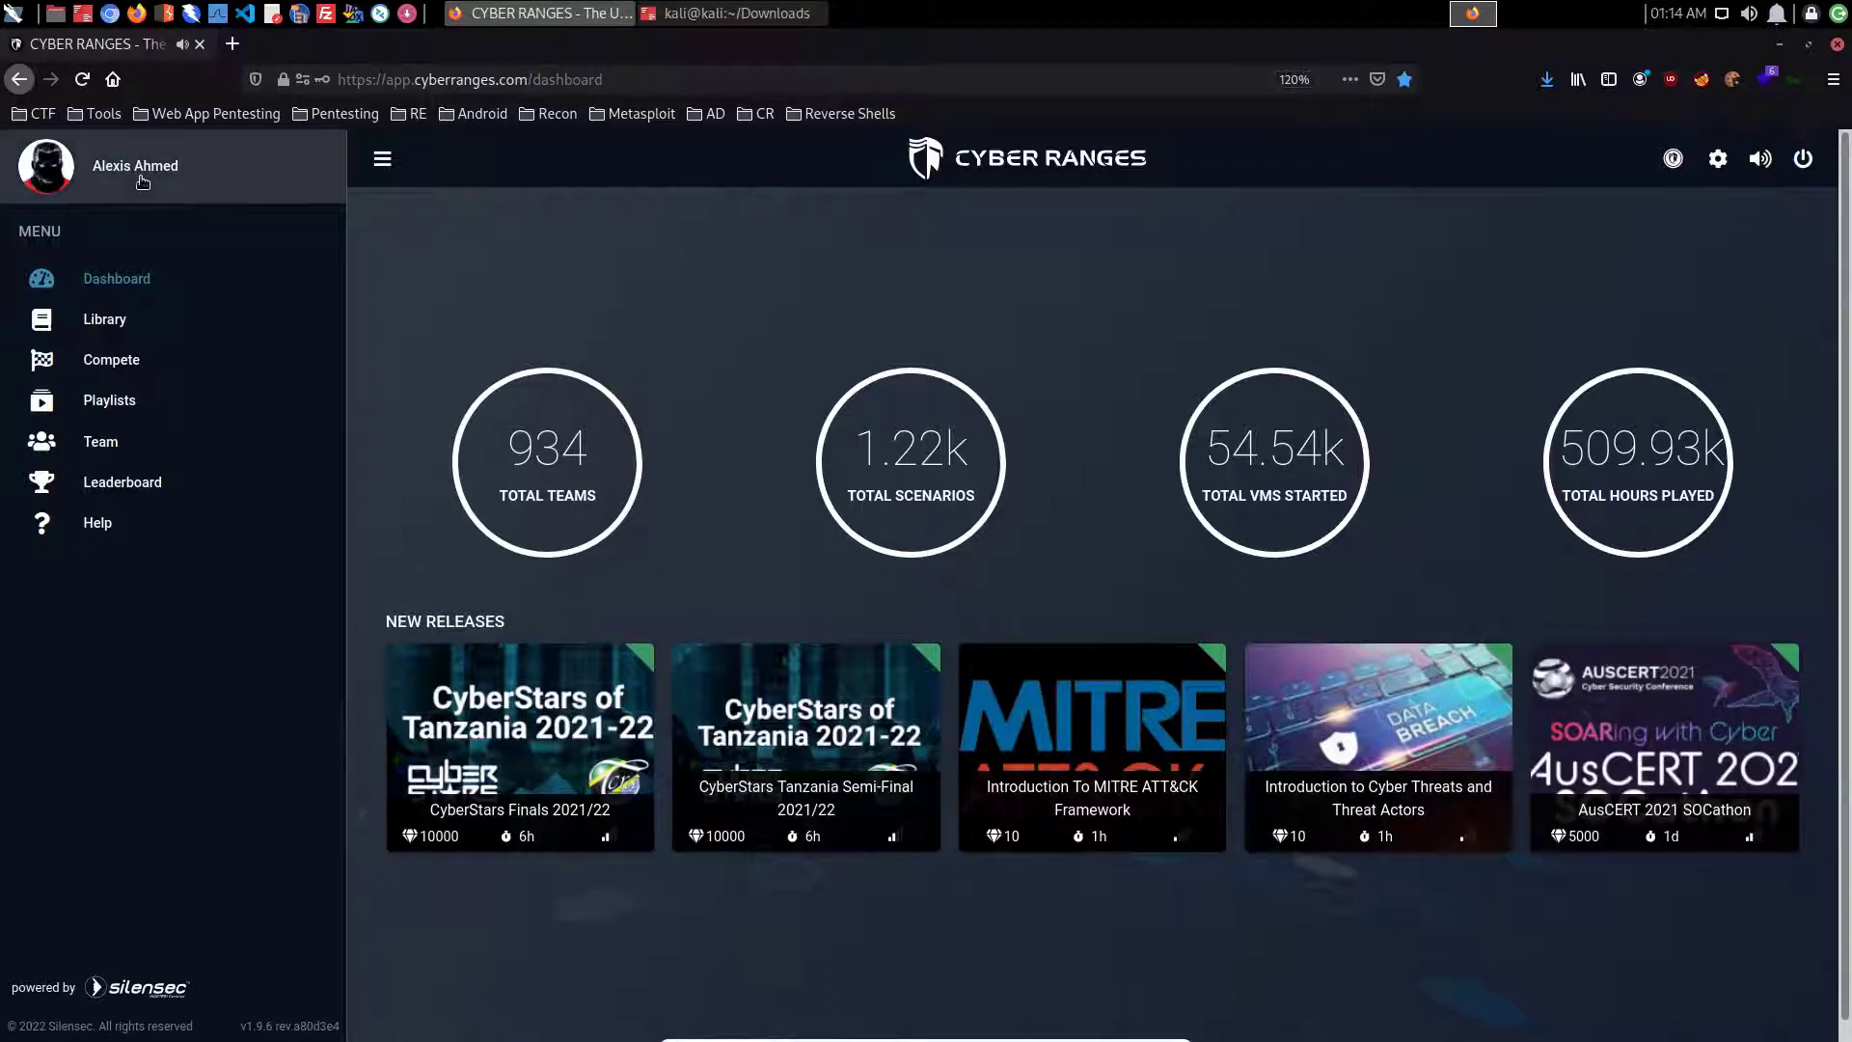
Step: Open the profile page from the profile name at the top of the sidebar
{"action": "left_click", "coordinate": [142, 181]}
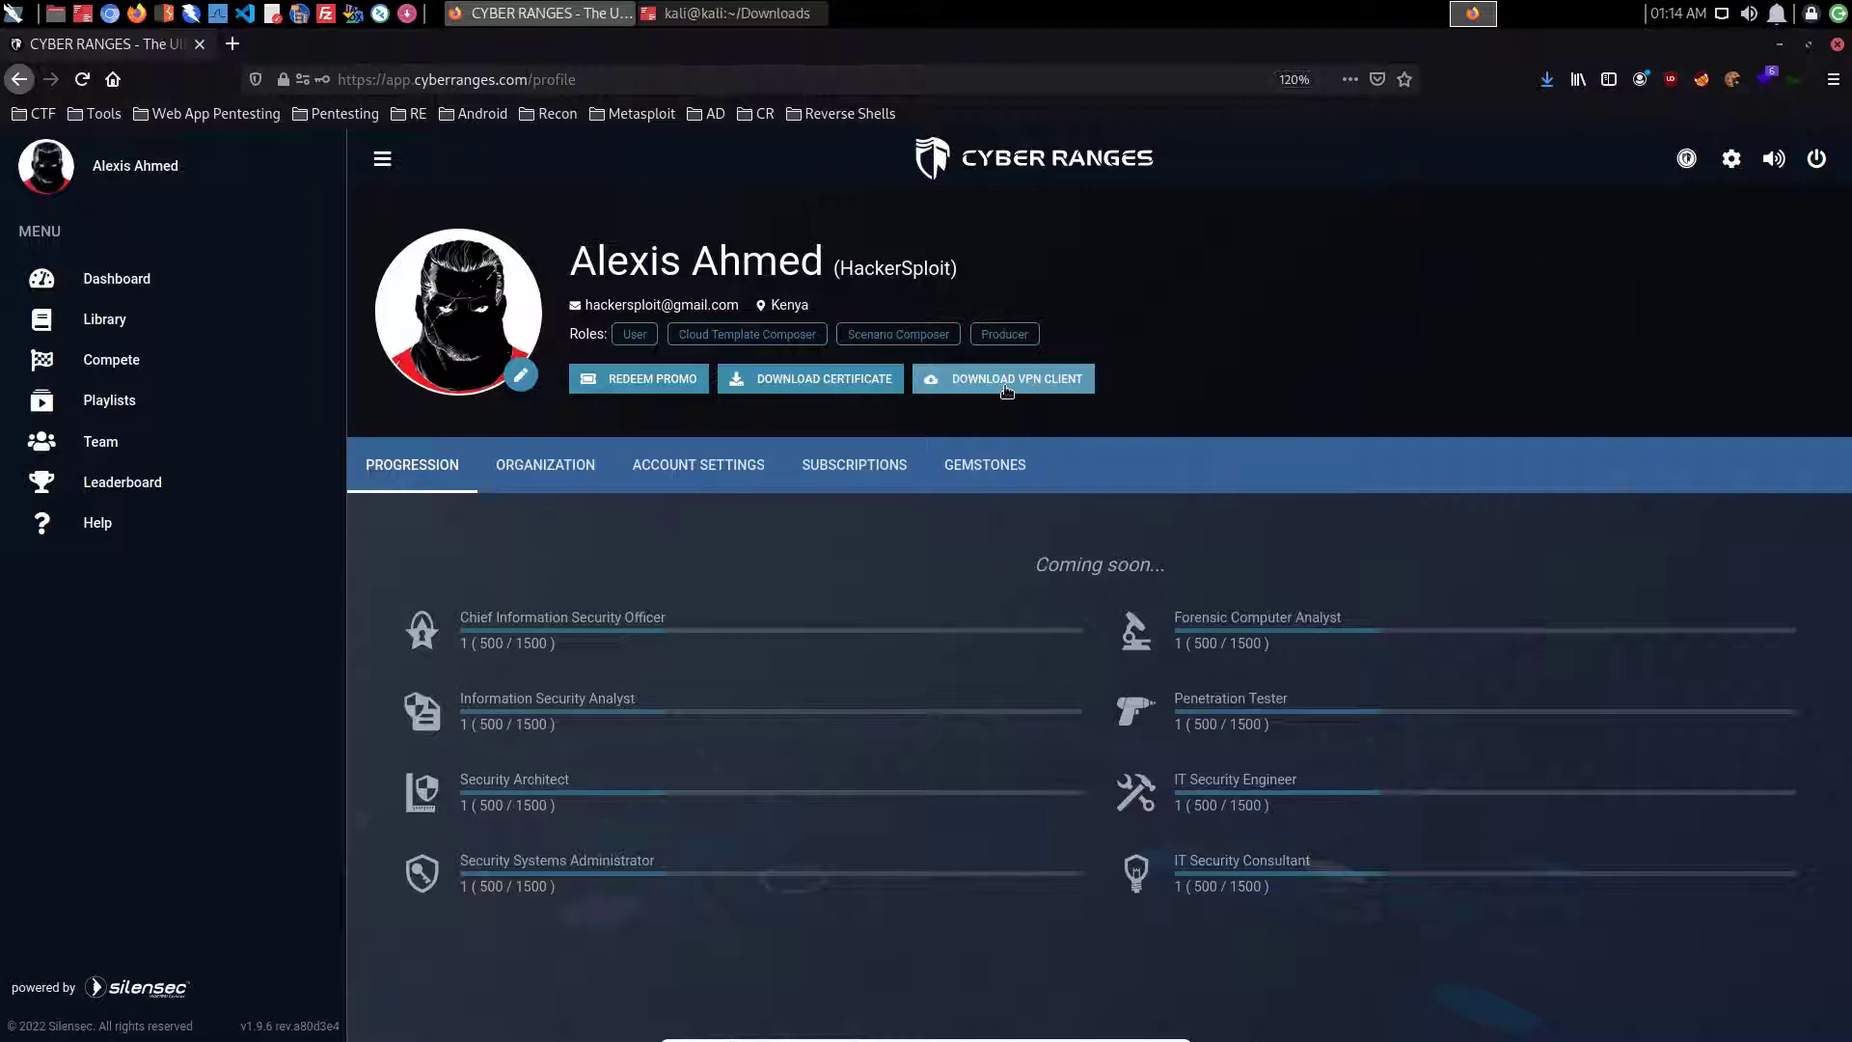
Step: Expand the VPN client download list, browse the distro packages, and choose the Debian Buster 10 package
{"action": "left_click", "coordinate": [1006, 388]}
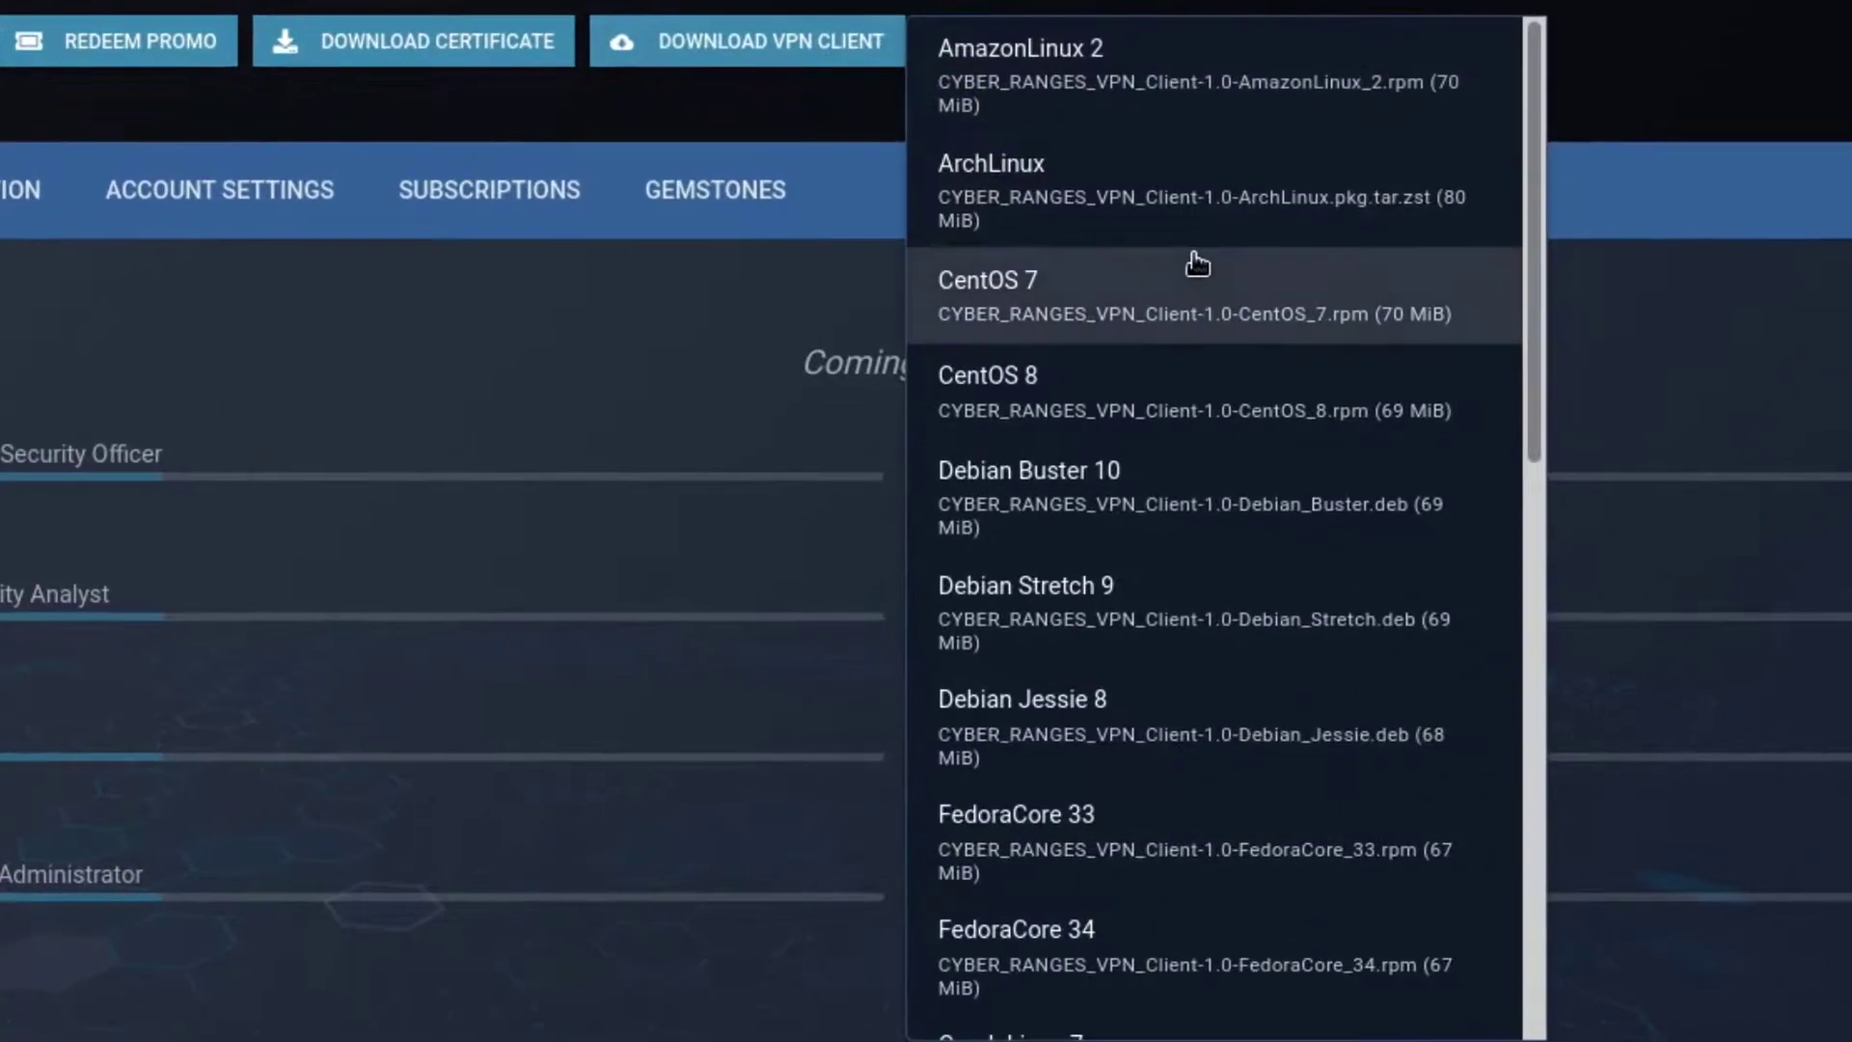
{"action": "scroll", "coordinate": [1196, 263], "scroll_direction": "down", "scroll_amount": 12}
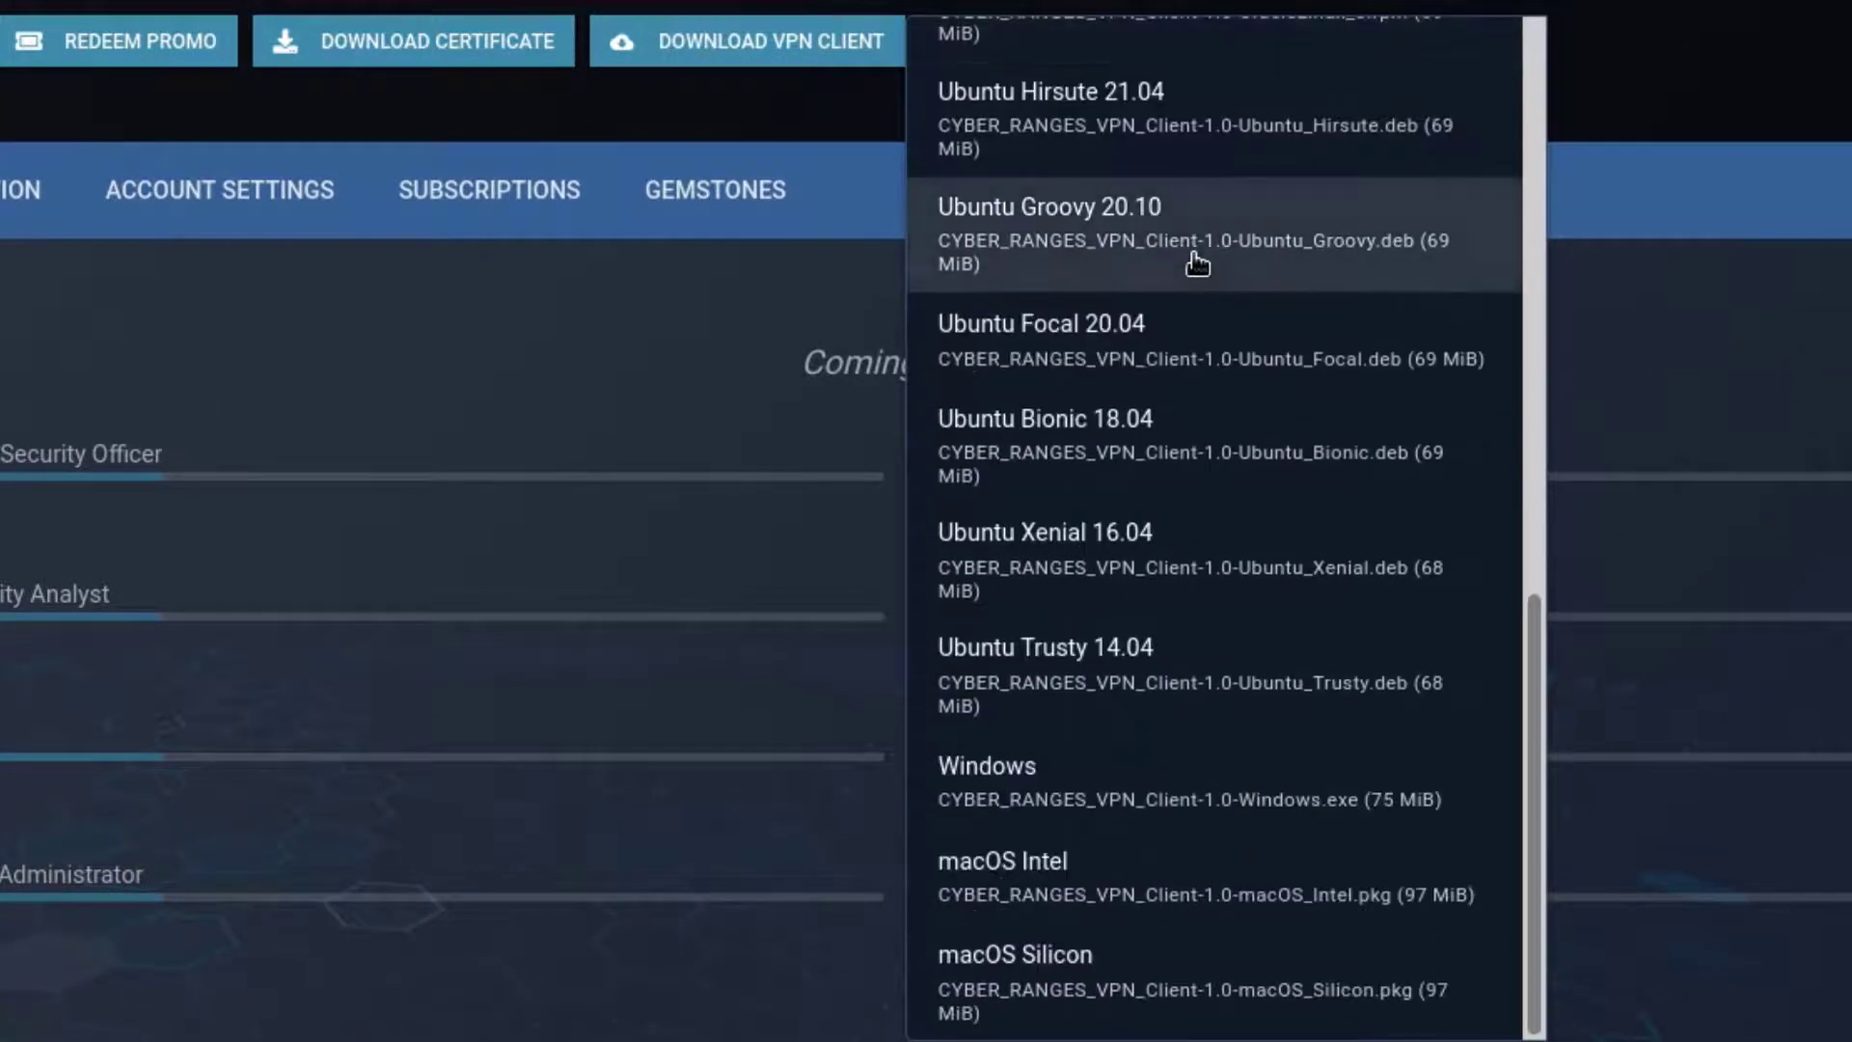
{"action": "scroll", "coordinate": [1196, 263], "scroll_direction": "up", "scroll_amount": 11}
{"action": "scroll", "coordinate": [1196, 262], "scroll_direction": "down", "scroll_amount": 5}
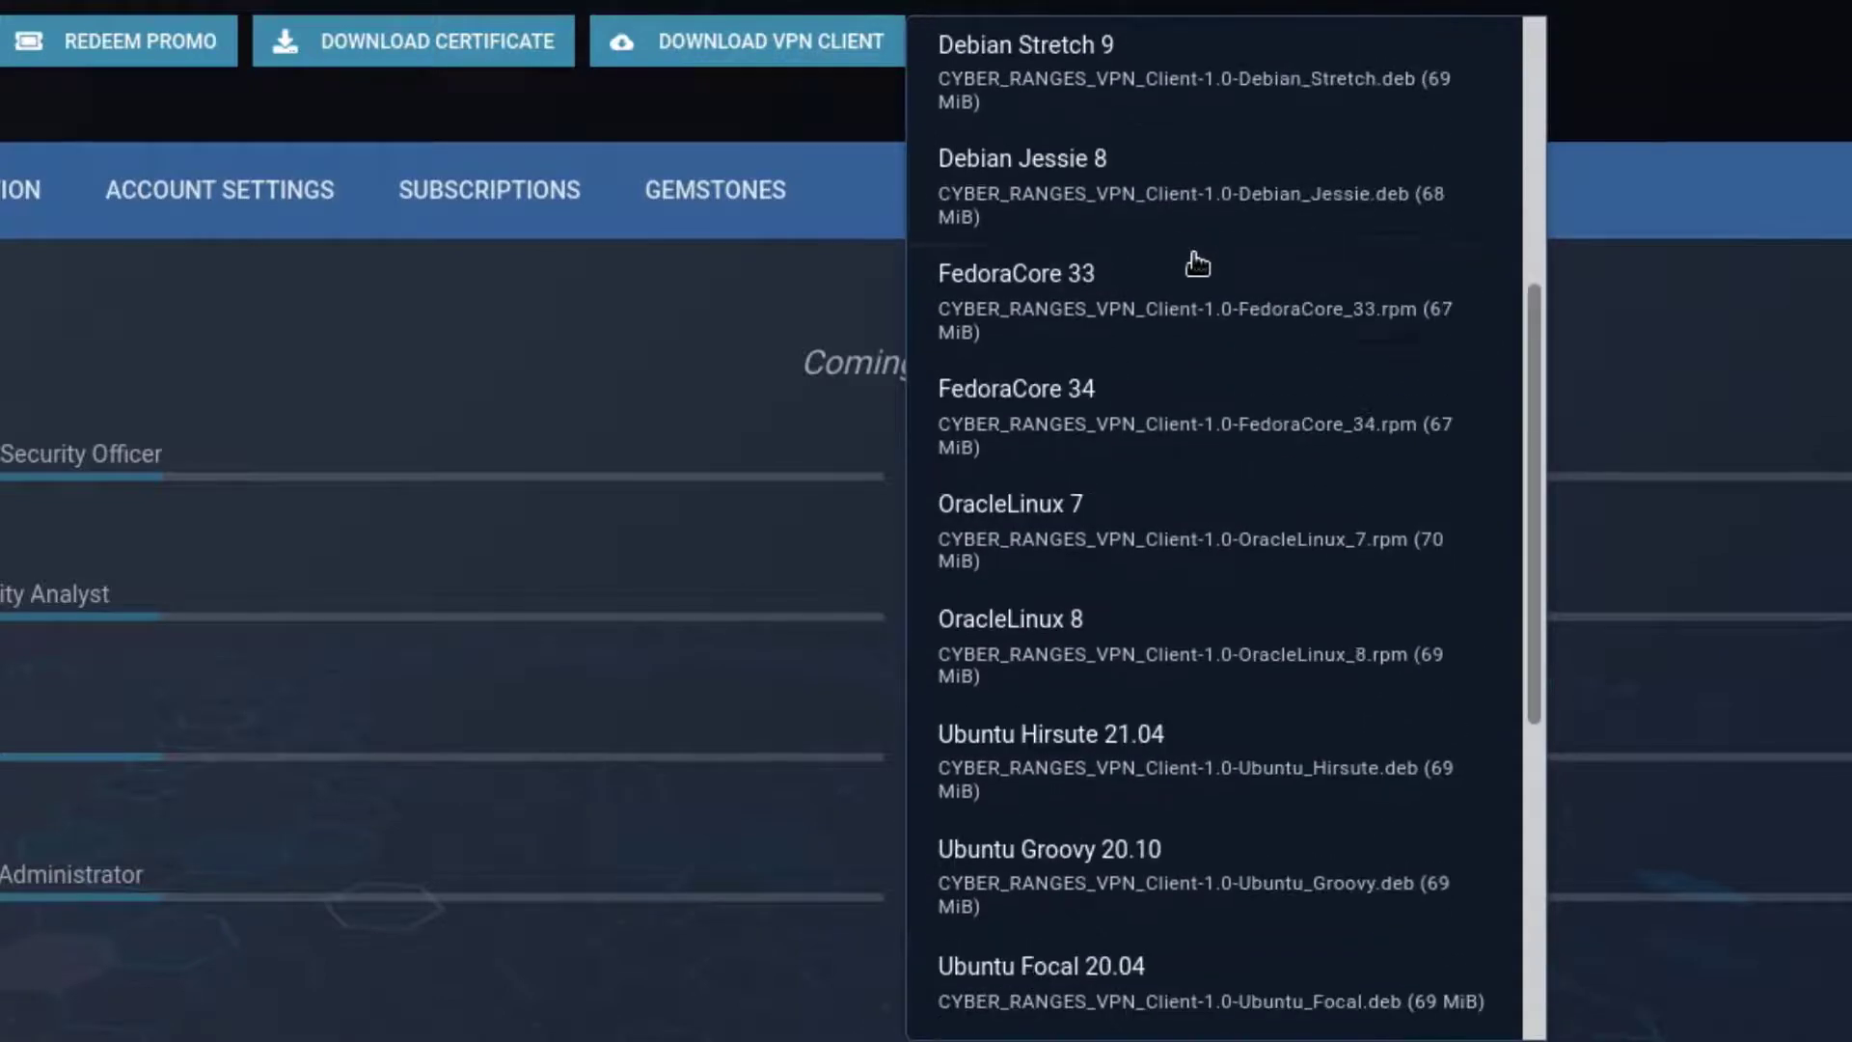
{"action": "scroll", "coordinate": [1196, 263], "scroll_direction": "down", "scroll_amount": 5}
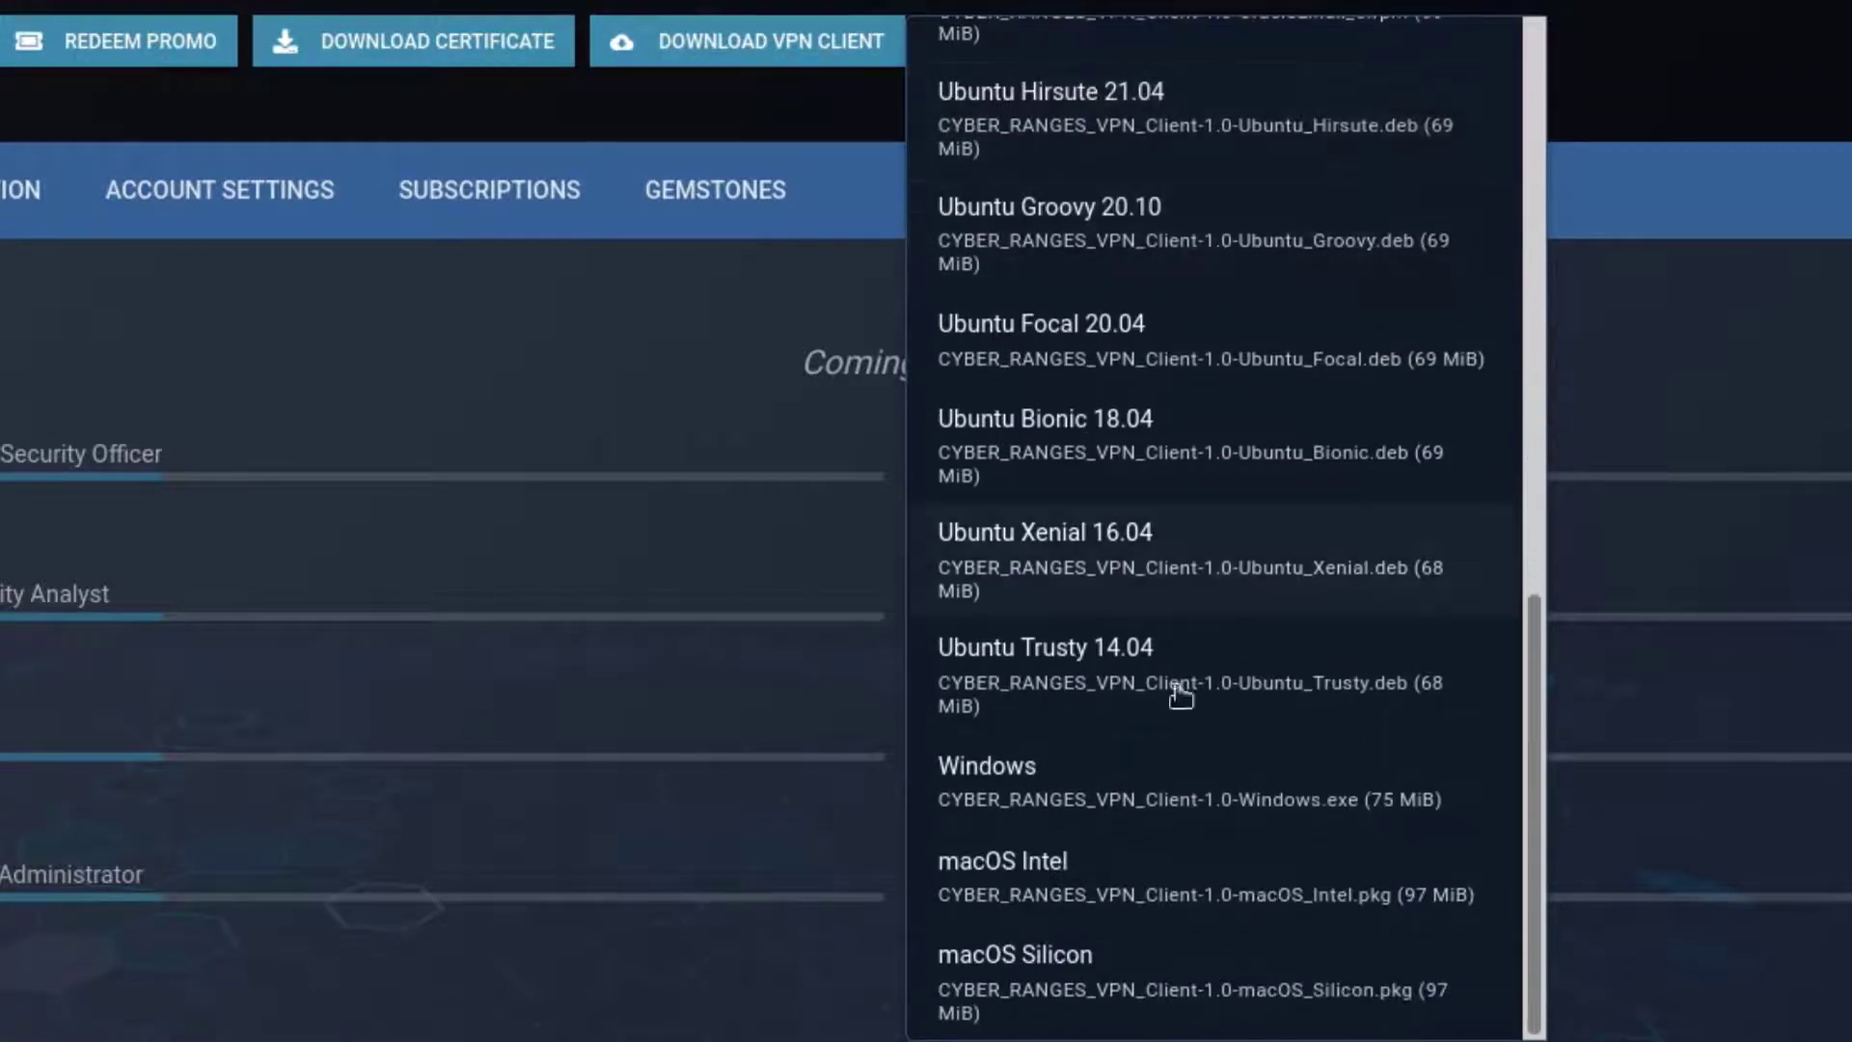
{"action": "scroll", "coordinate": [1232, 649], "scroll_direction": "up", "scroll_amount": 10}
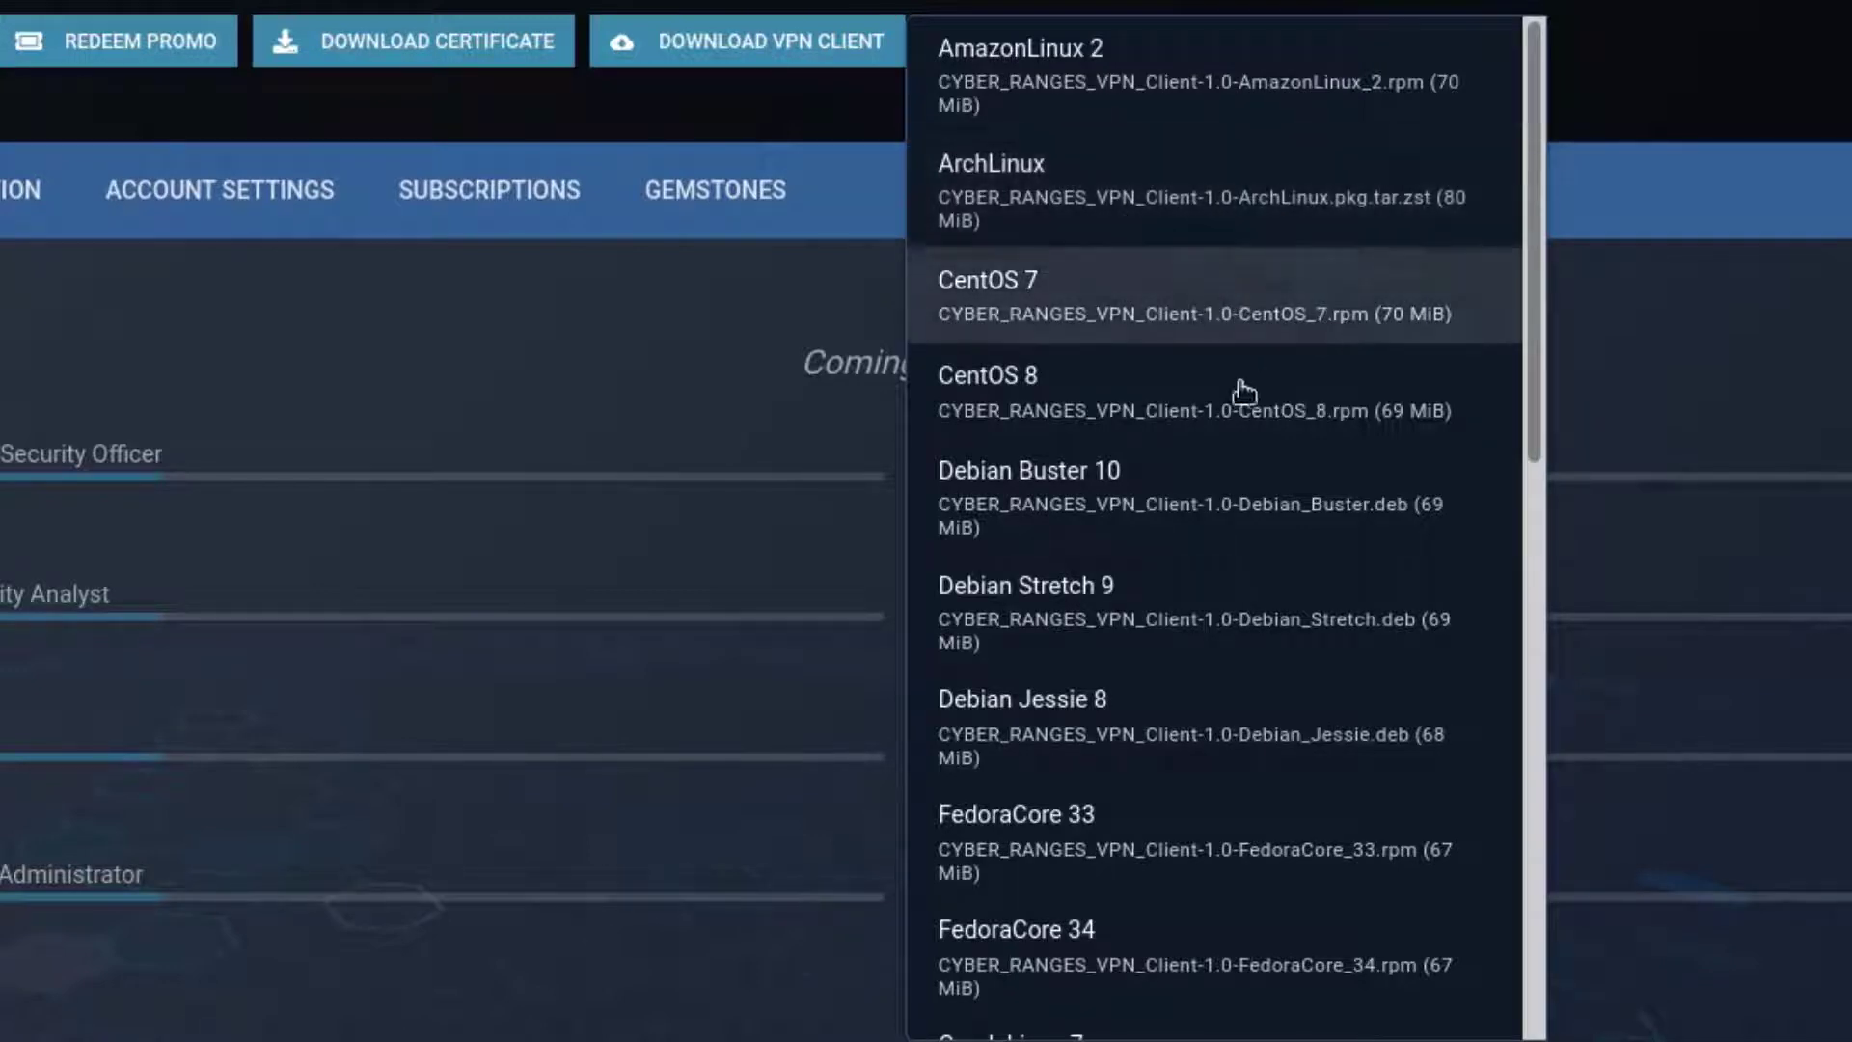
{"action": "scroll", "coordinate": [1211, 405], "scroll_direction": "down", "scroll_amount": 3}
{"action": "scroll", "coordinate": [1221, 349], "scroll_direction": "down", "scroll_amount": 10}
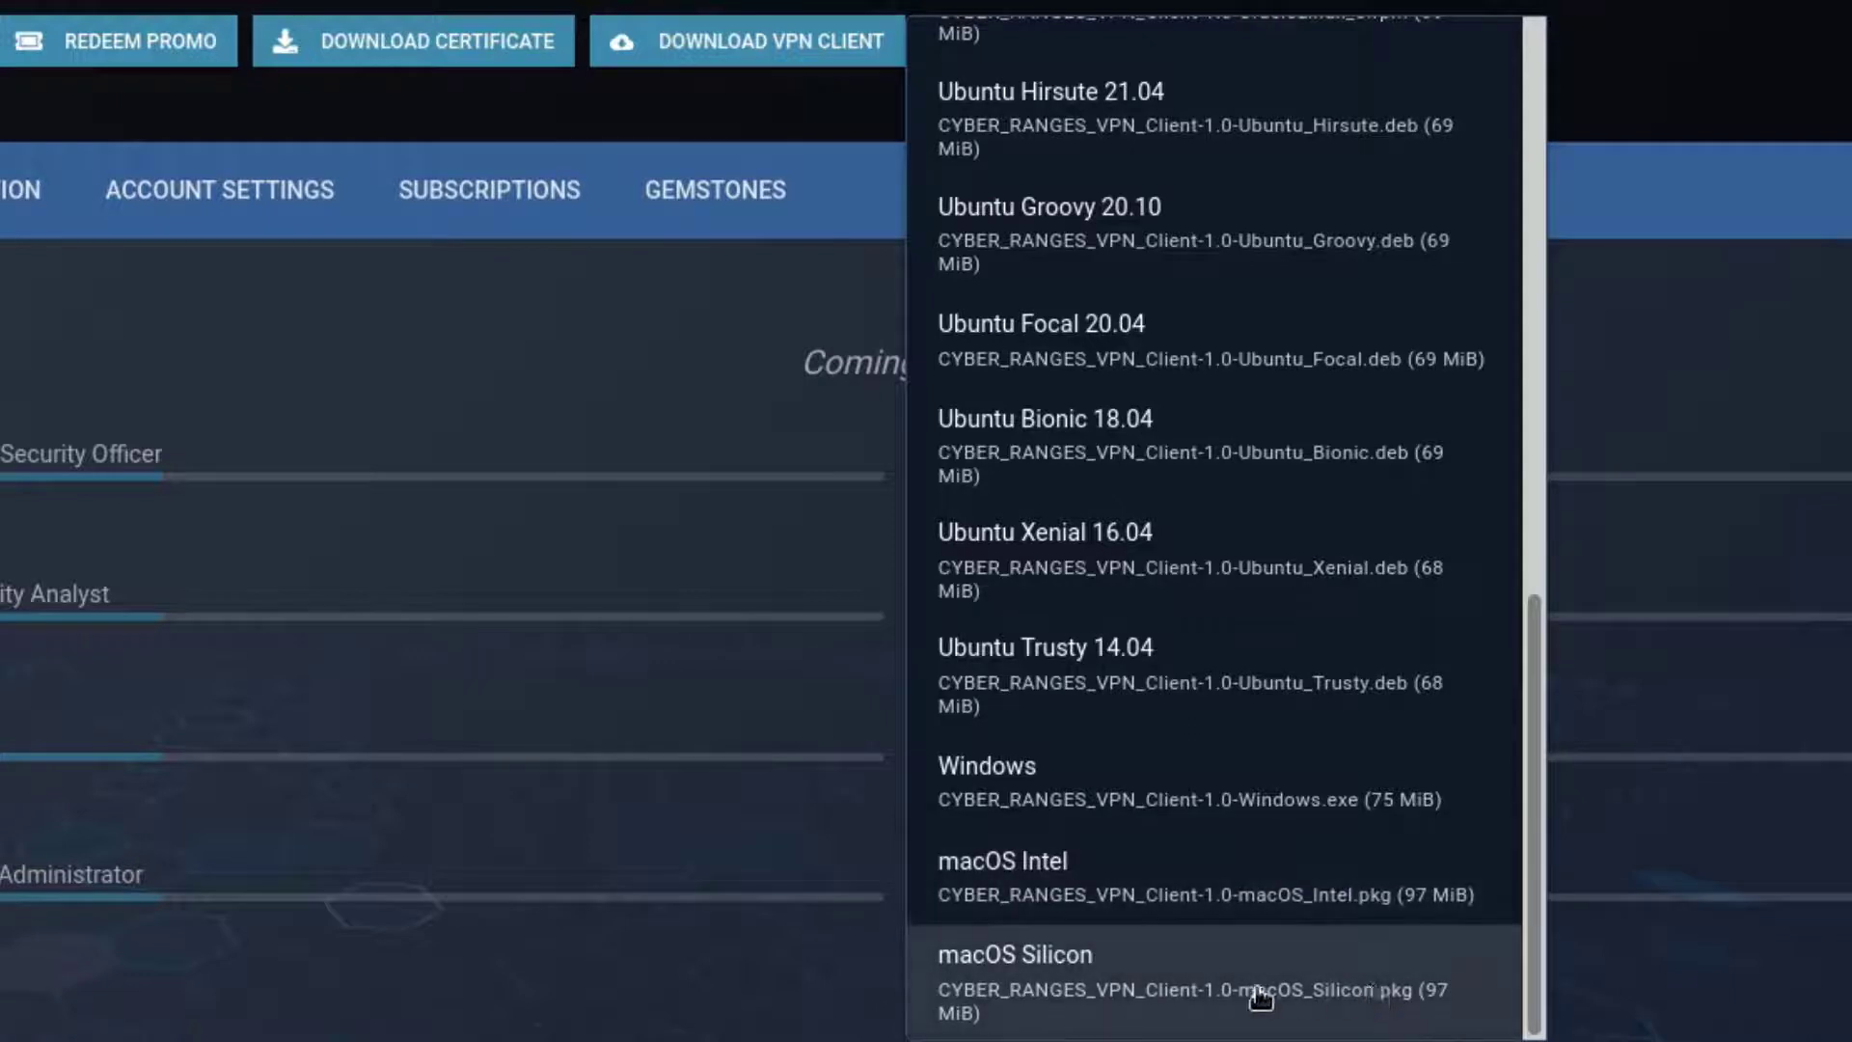
{"action": "scroll", "coordinate": [1313, 892], "scroll_direction": "up", "scroll_amount": 2}
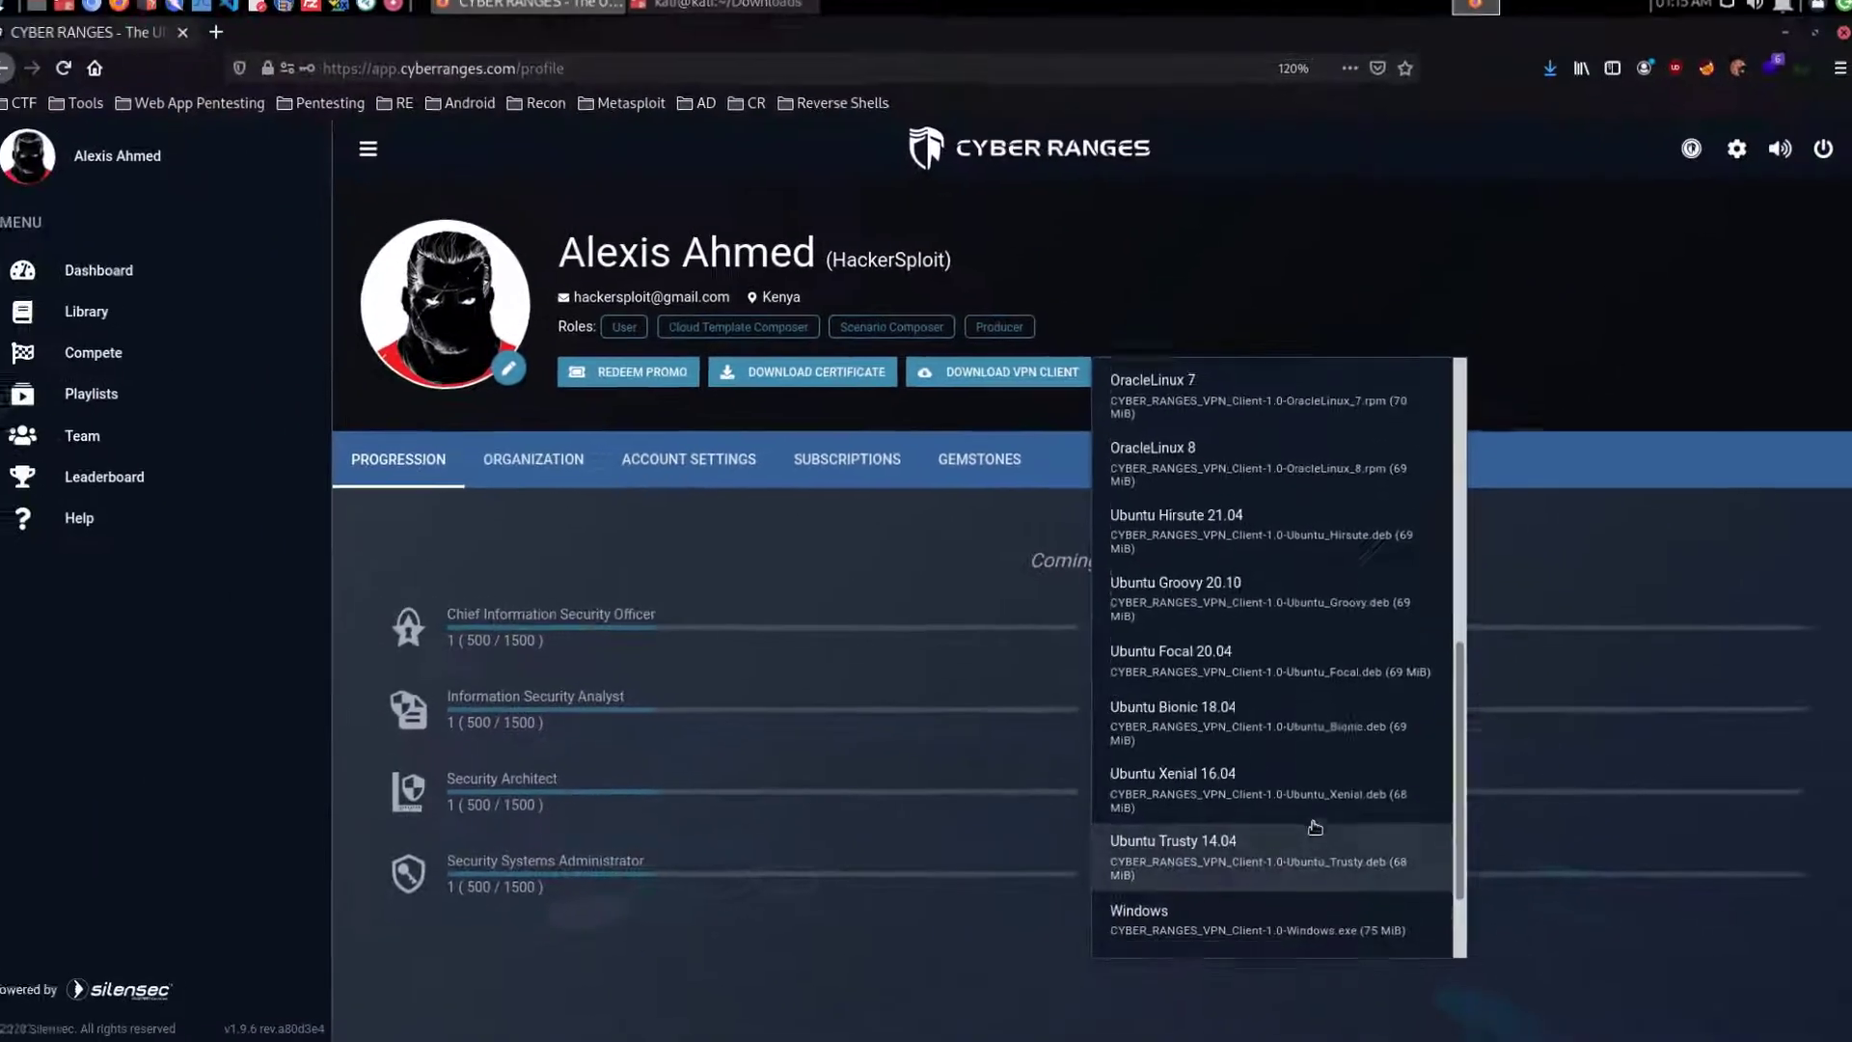
{"action": "scroll", "coordinate": [1293, 1003], "scroll_direction": "up", "scroll_amount": 5}
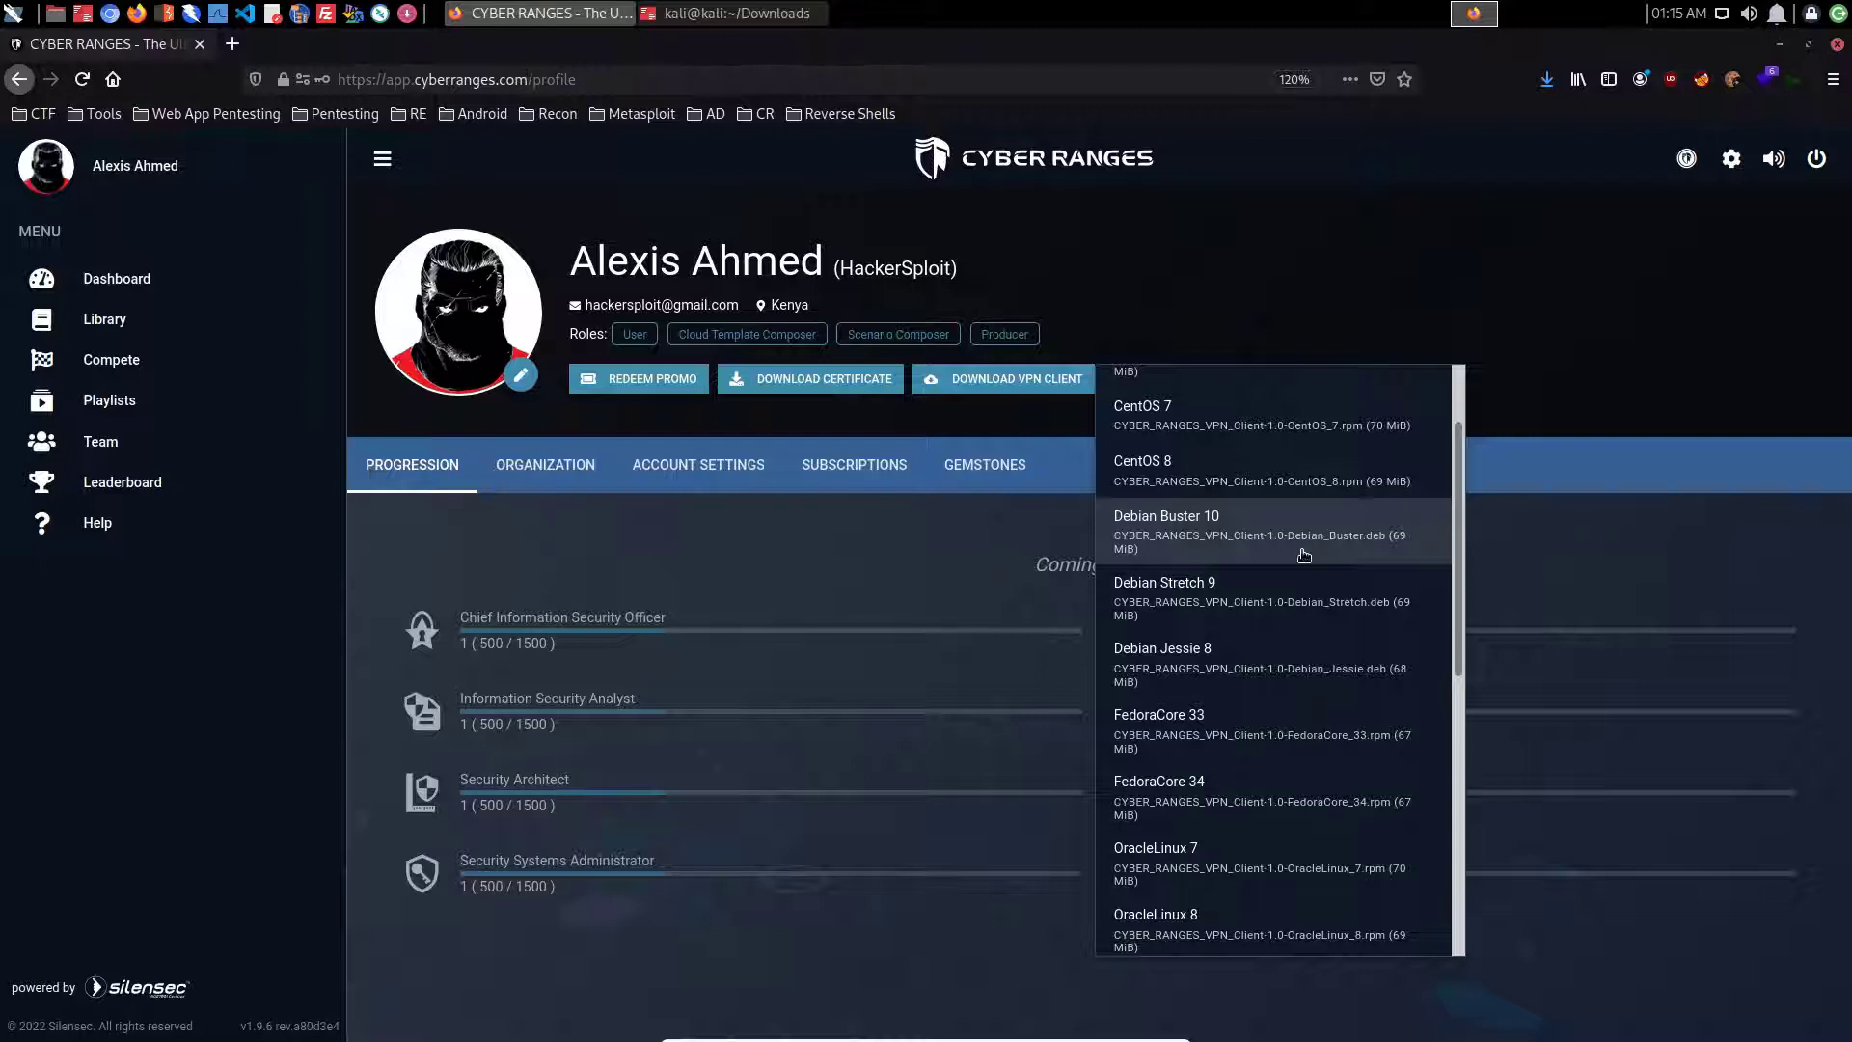
{"action": "left_click", "coordinate": [1176, 544]}
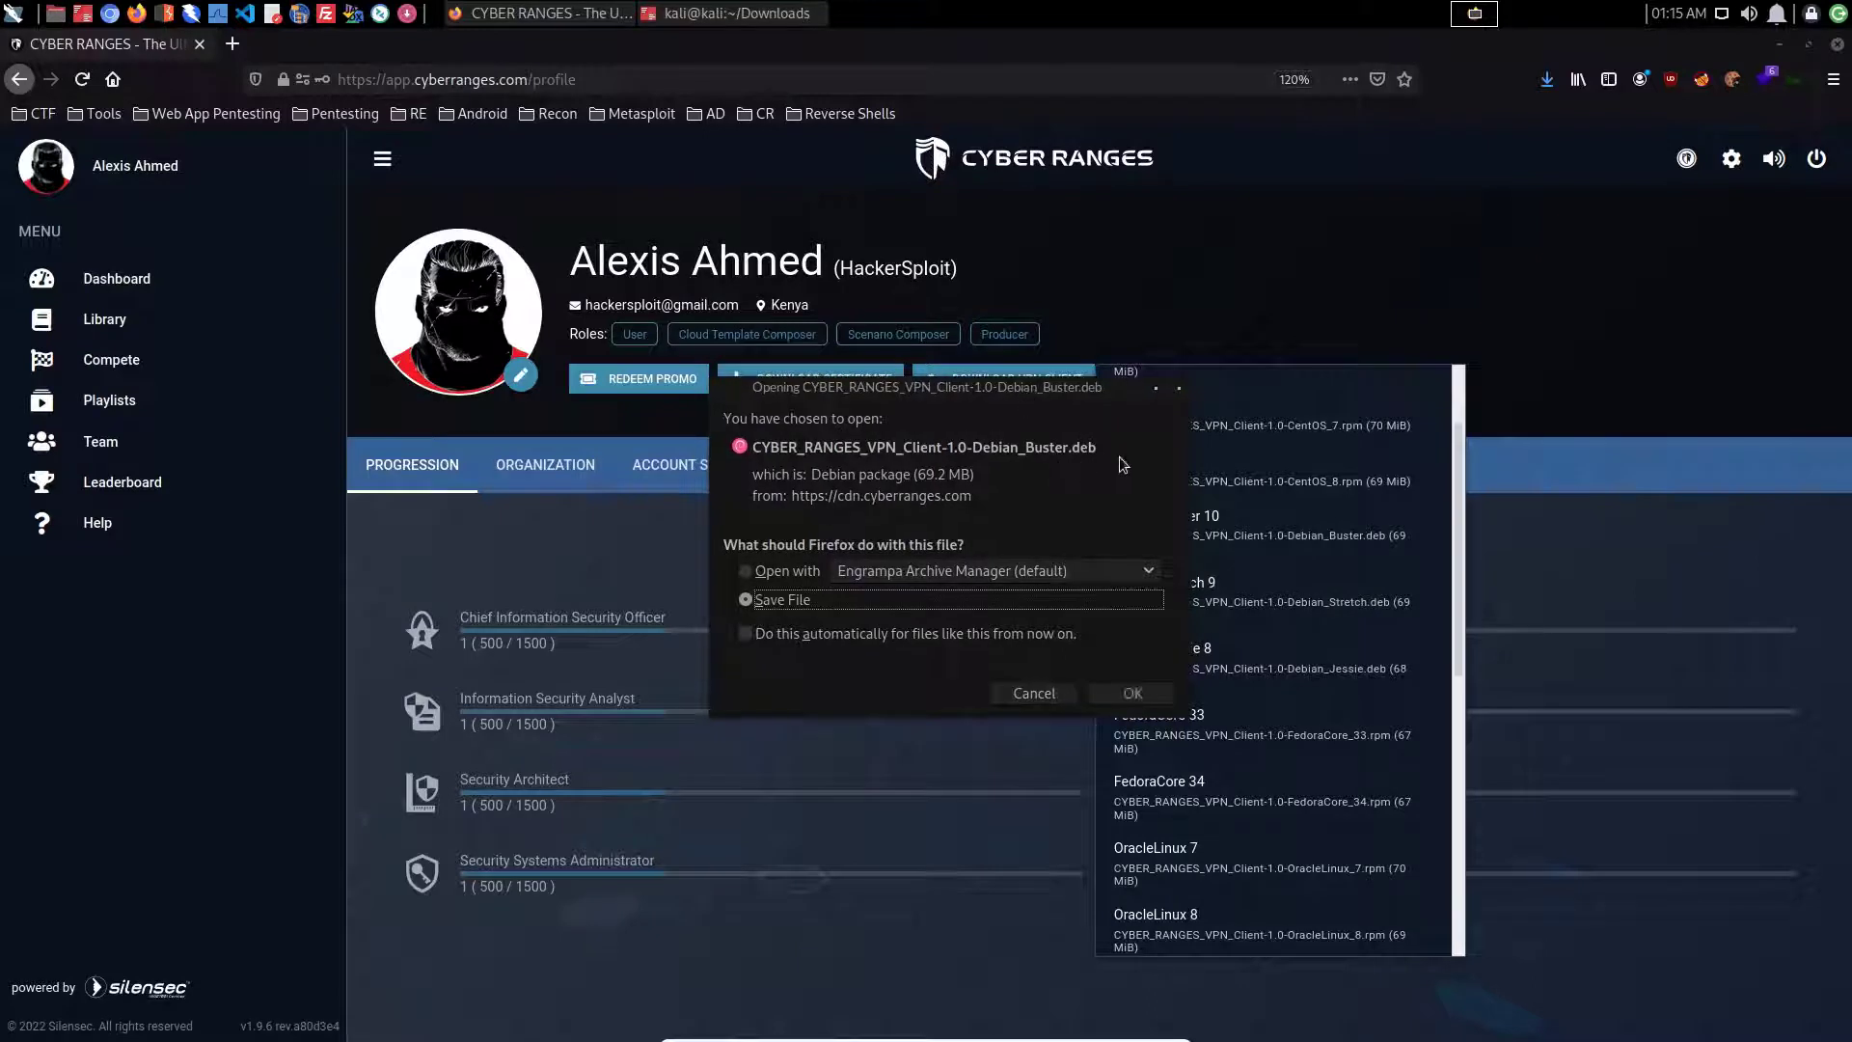
Step: Save the Debian_Buster.deb package and confirm the download completed at 69.2 MB
{"action": "left_click", "coordinate": [1147, 695]}
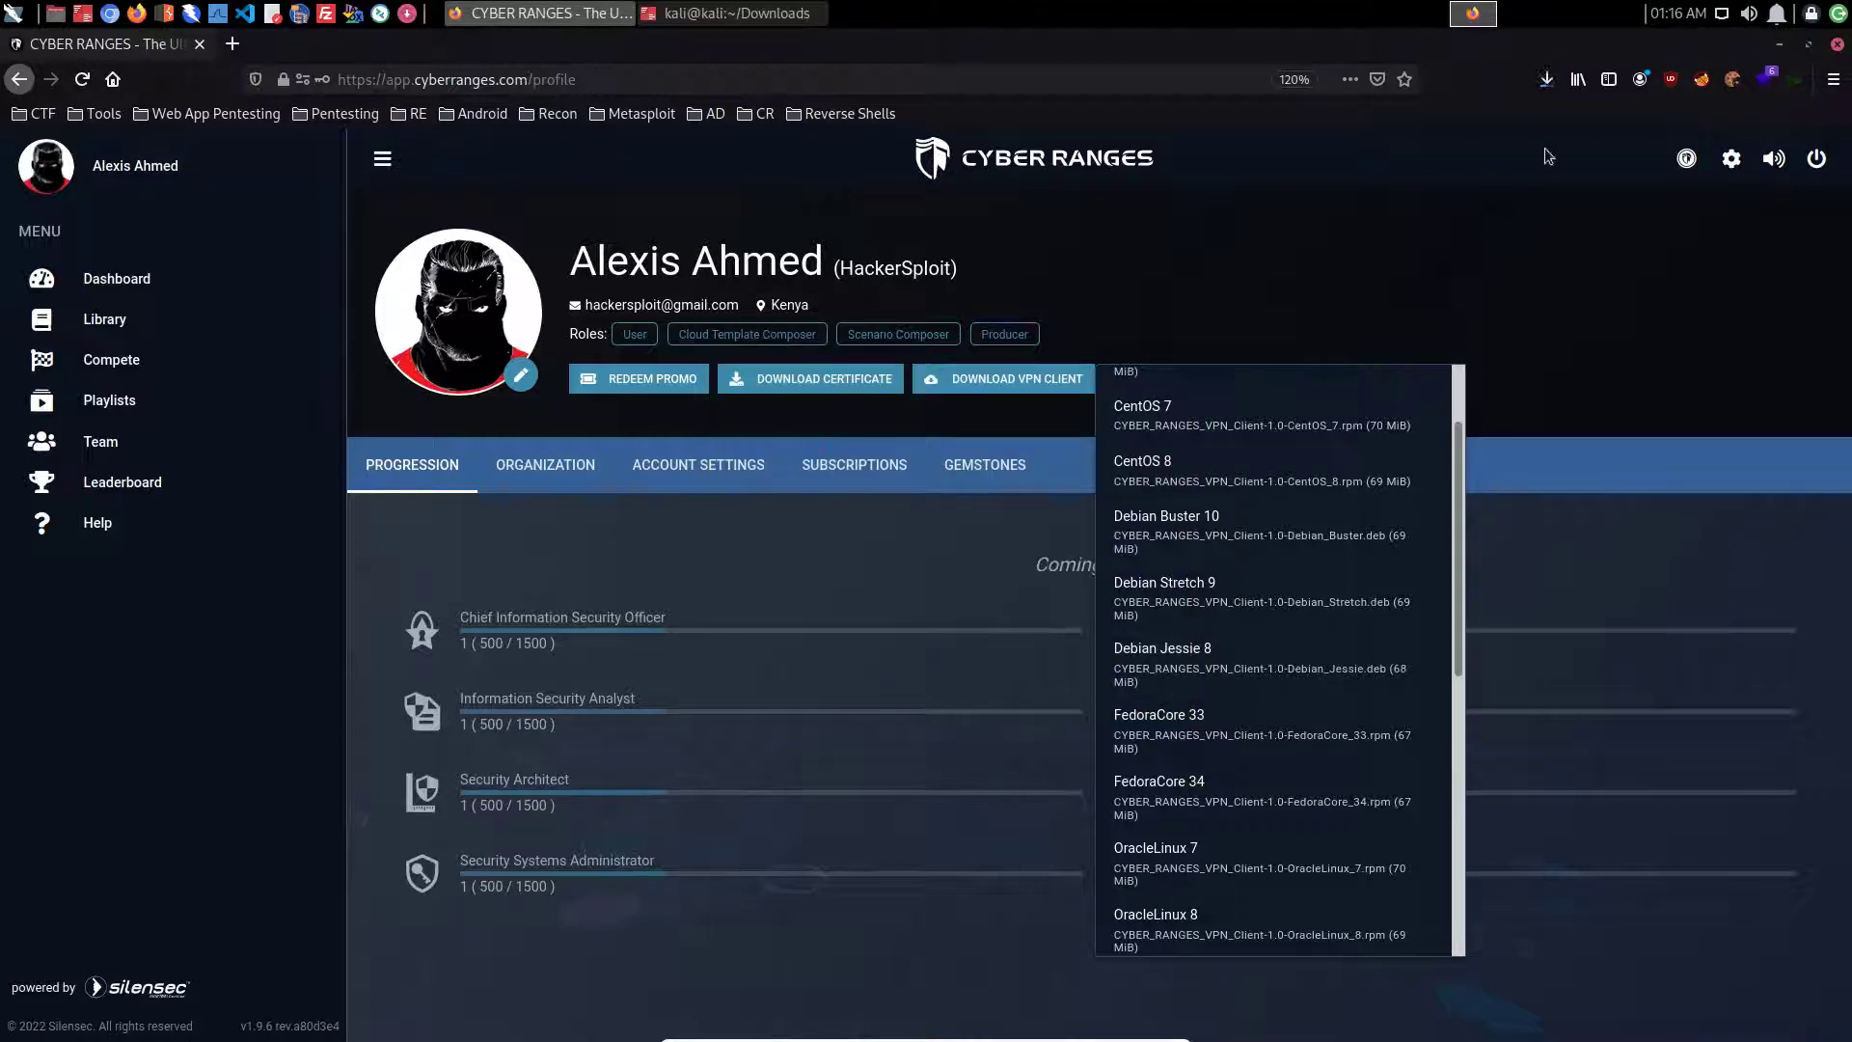
{"action": "left_click", "coordinate": [1543, 79]}
{"action": "left_click", "coordinate": [1543, 79]}
{"action": "left_click", "coordinate": [1547, 85]}
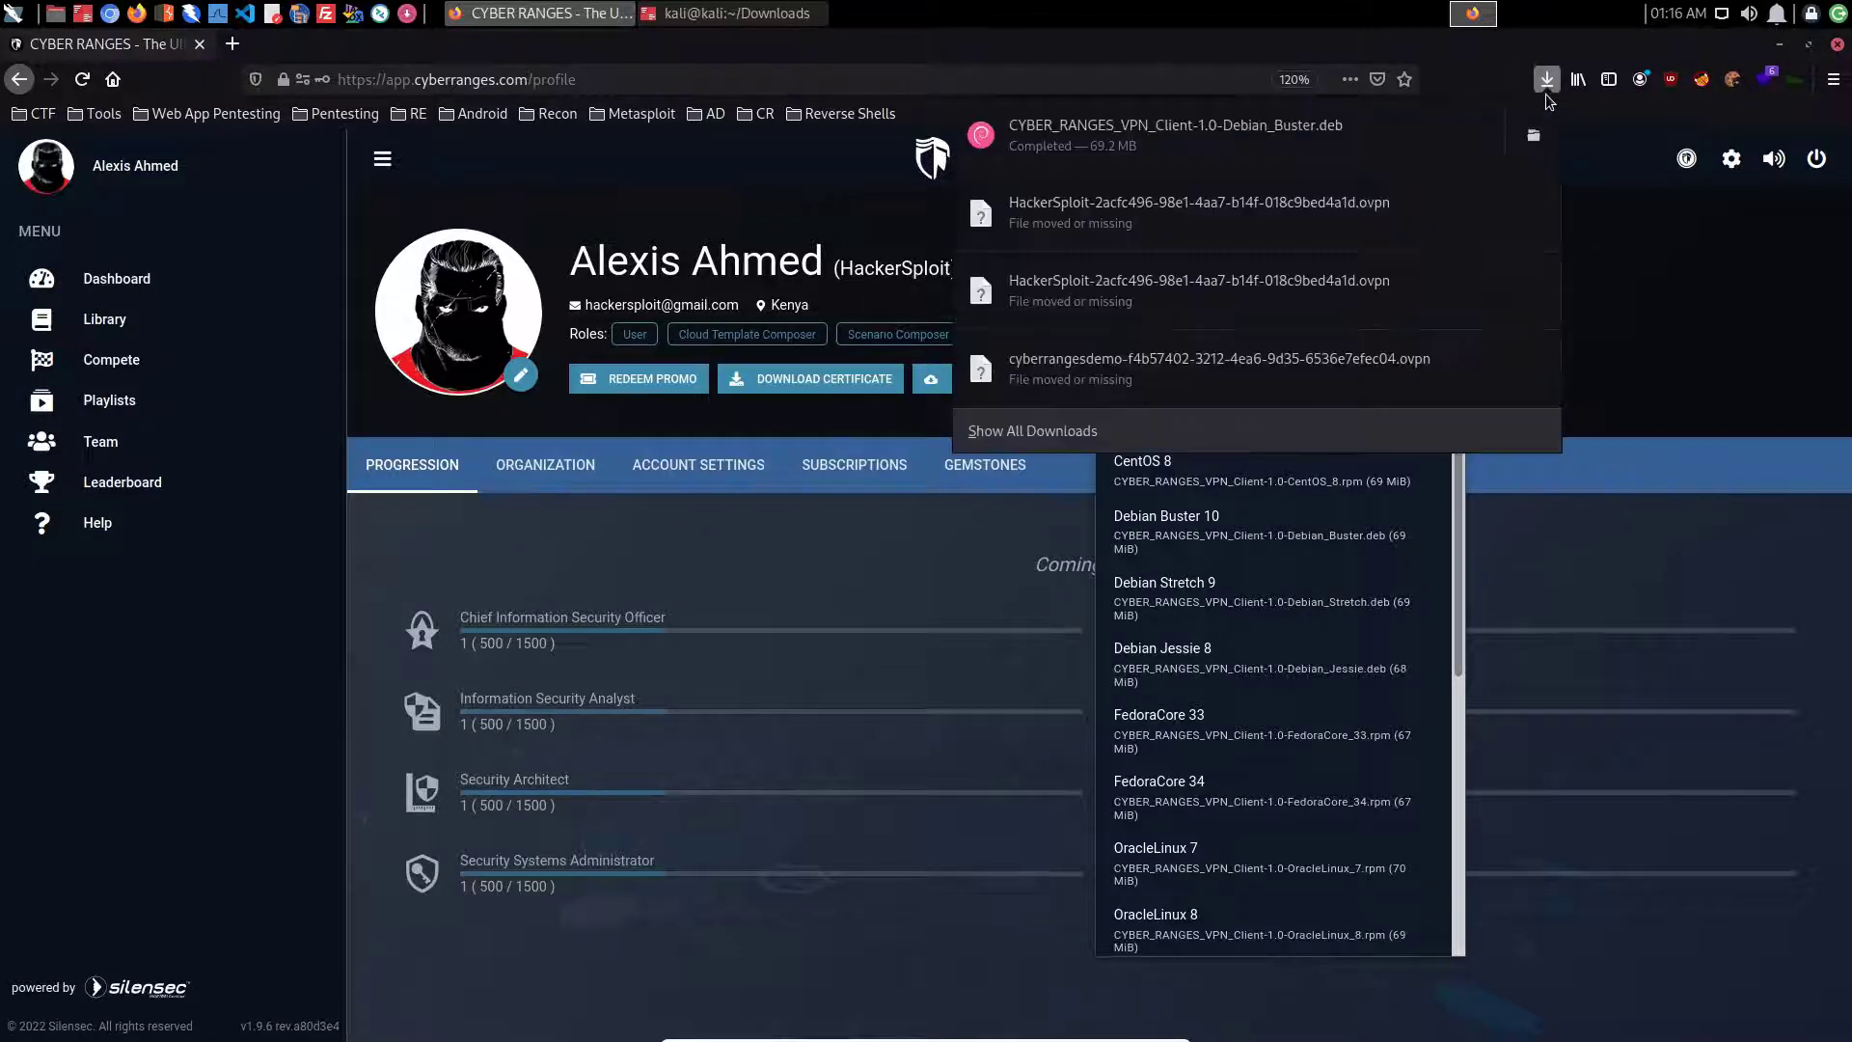
{"action": "left_click", "coordinate": [751, 18]}
Step: Check the working directory with pwd and list the Downloads folder to find the .deb file
{"action": "type", "text": "pwd"}
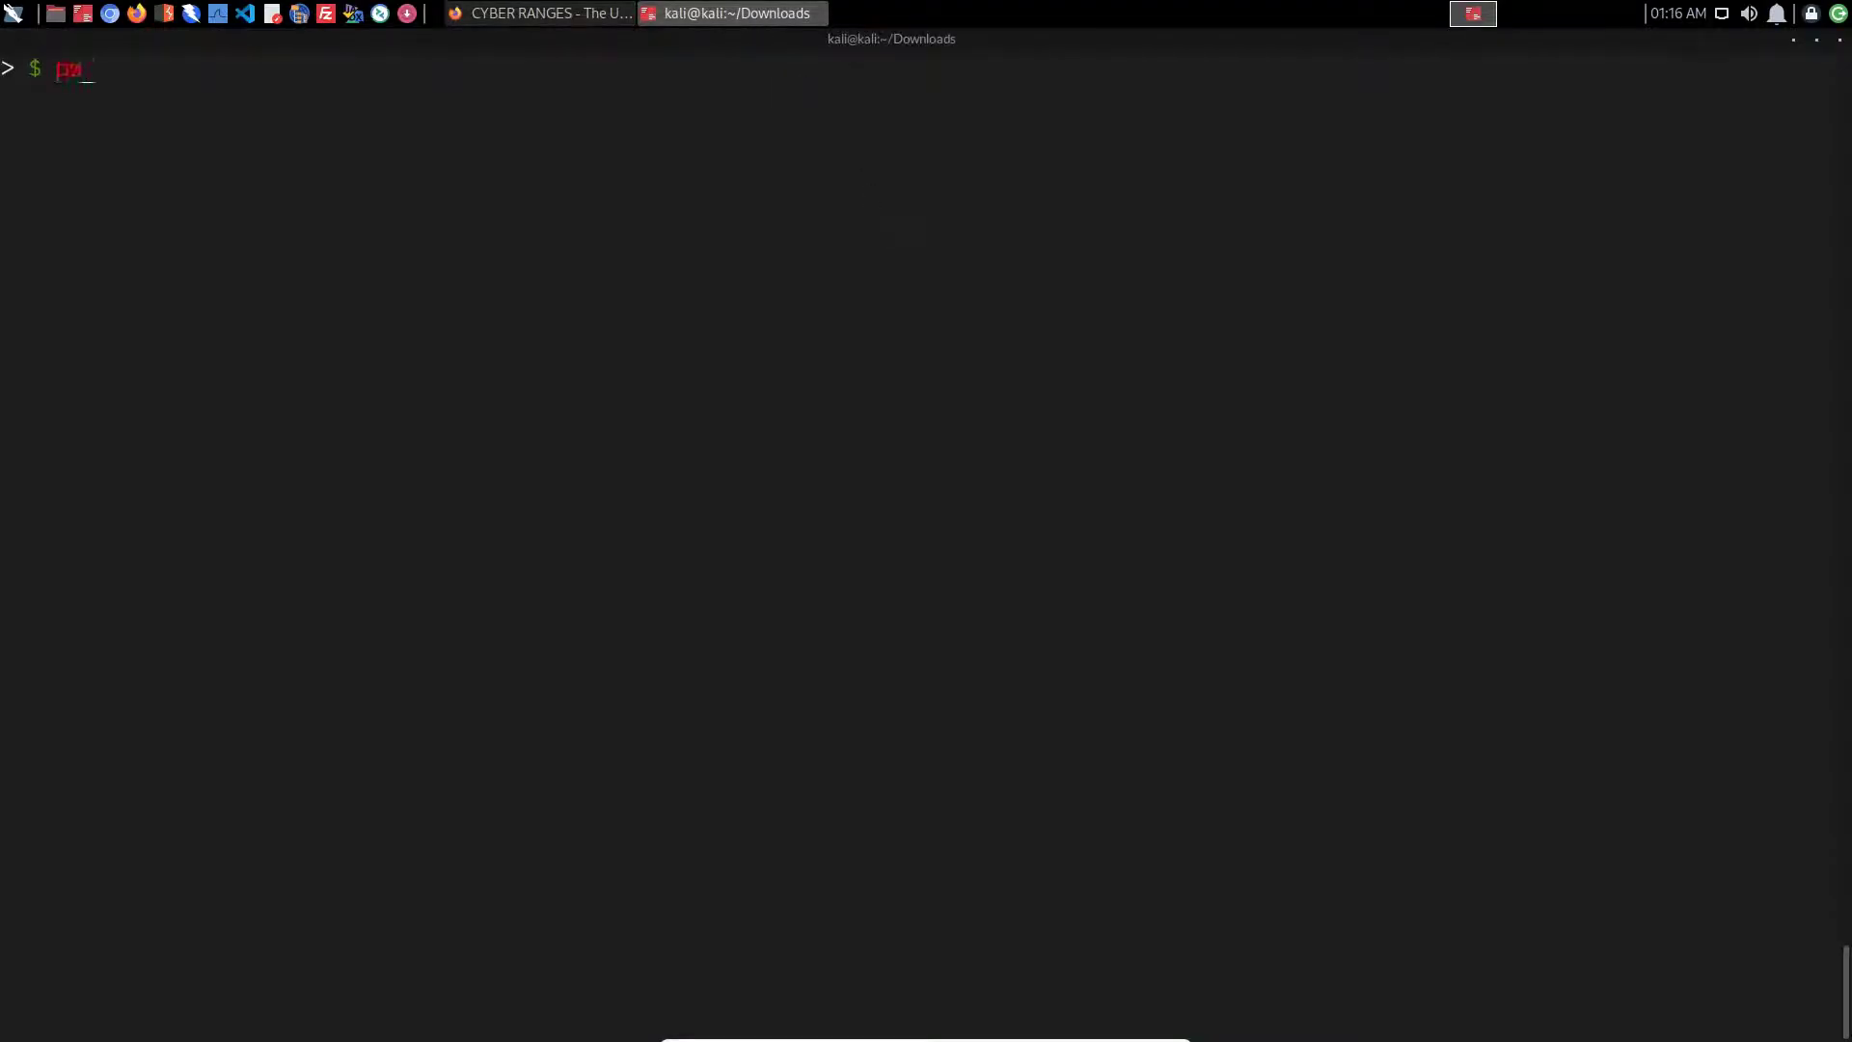
{"action": "key", "text": "Return"}
{"action": "type", "text": "ls"}
{"action": "key", "text": "Return"}
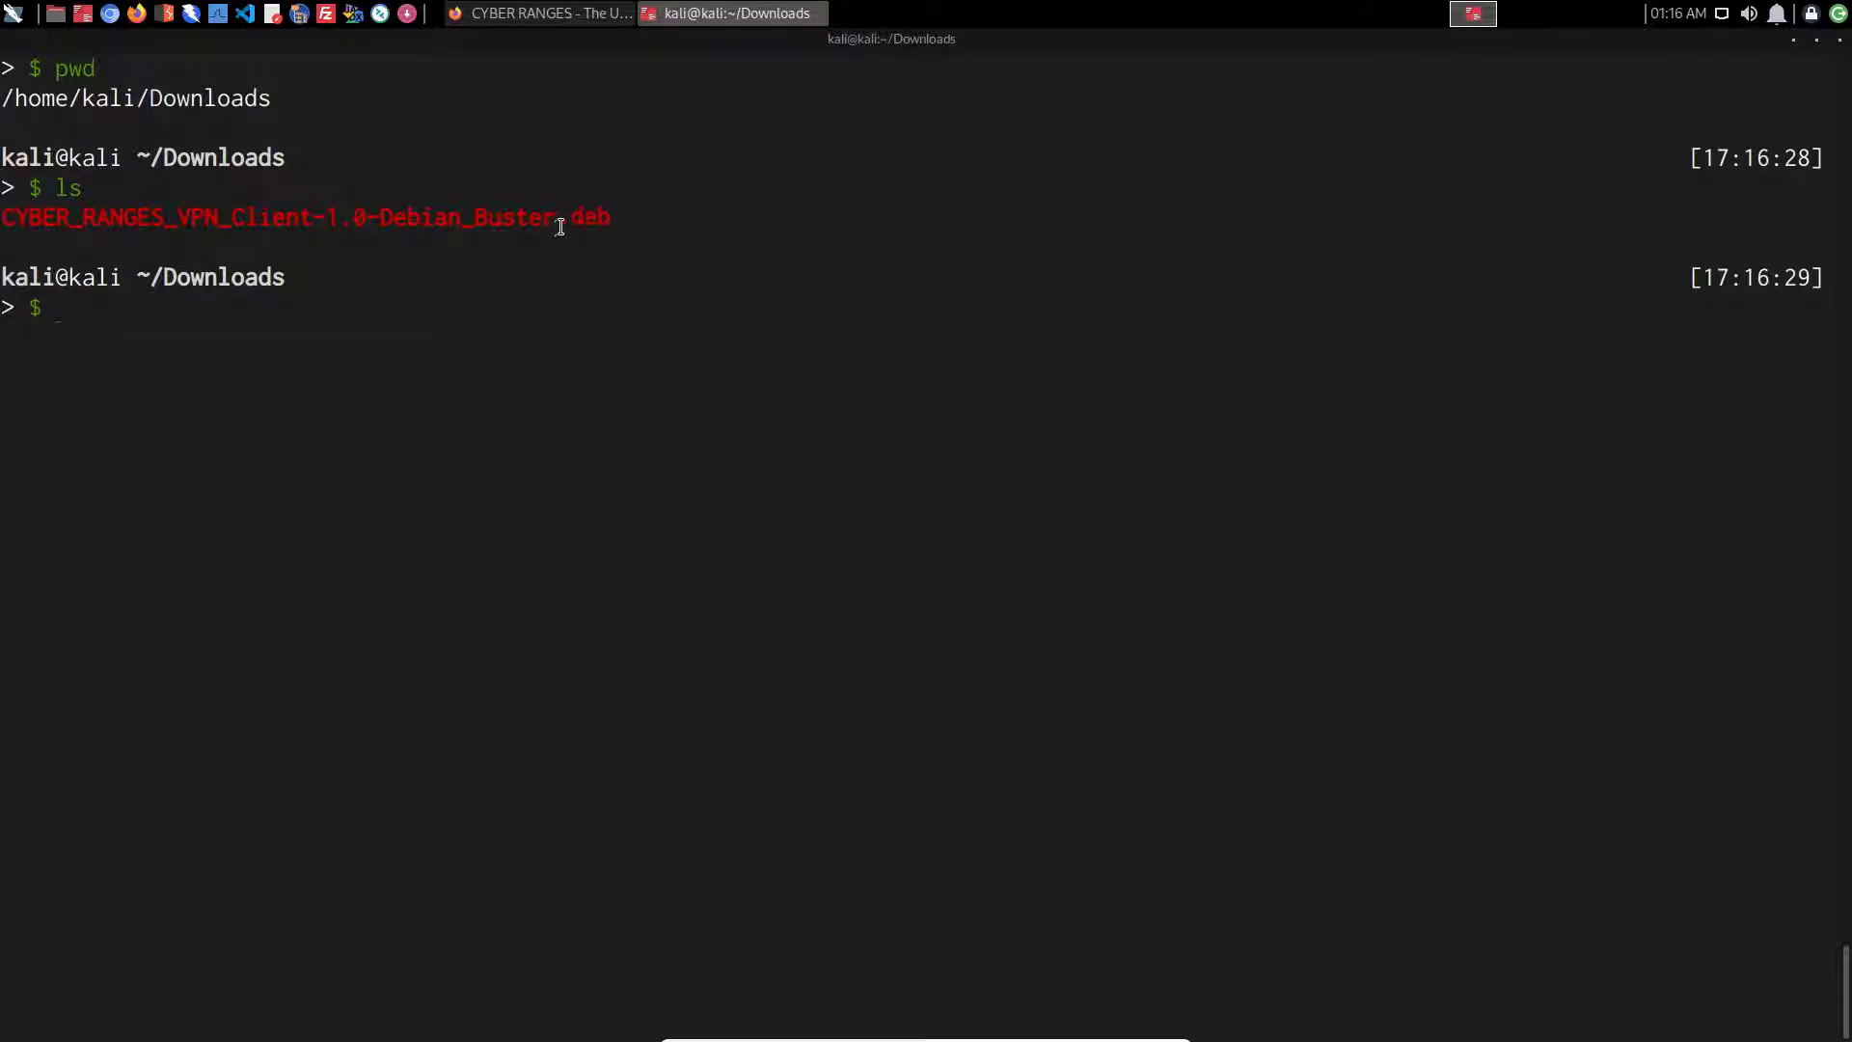
{"action": "left_click_drag", "start_coordinate": [569, 219], "coordinate": [609, 218]}
{"action": "left_click", "coordinate": [605, 280]}
Step: Install the CYBER_RANGES .deb package with sudo dpkg -i, entering the account password
{"action": "type", "text": "sudo dpkg"}
{"action": "type", "text": "-i CYB"}
{"action": "key", "text": "Tab"}
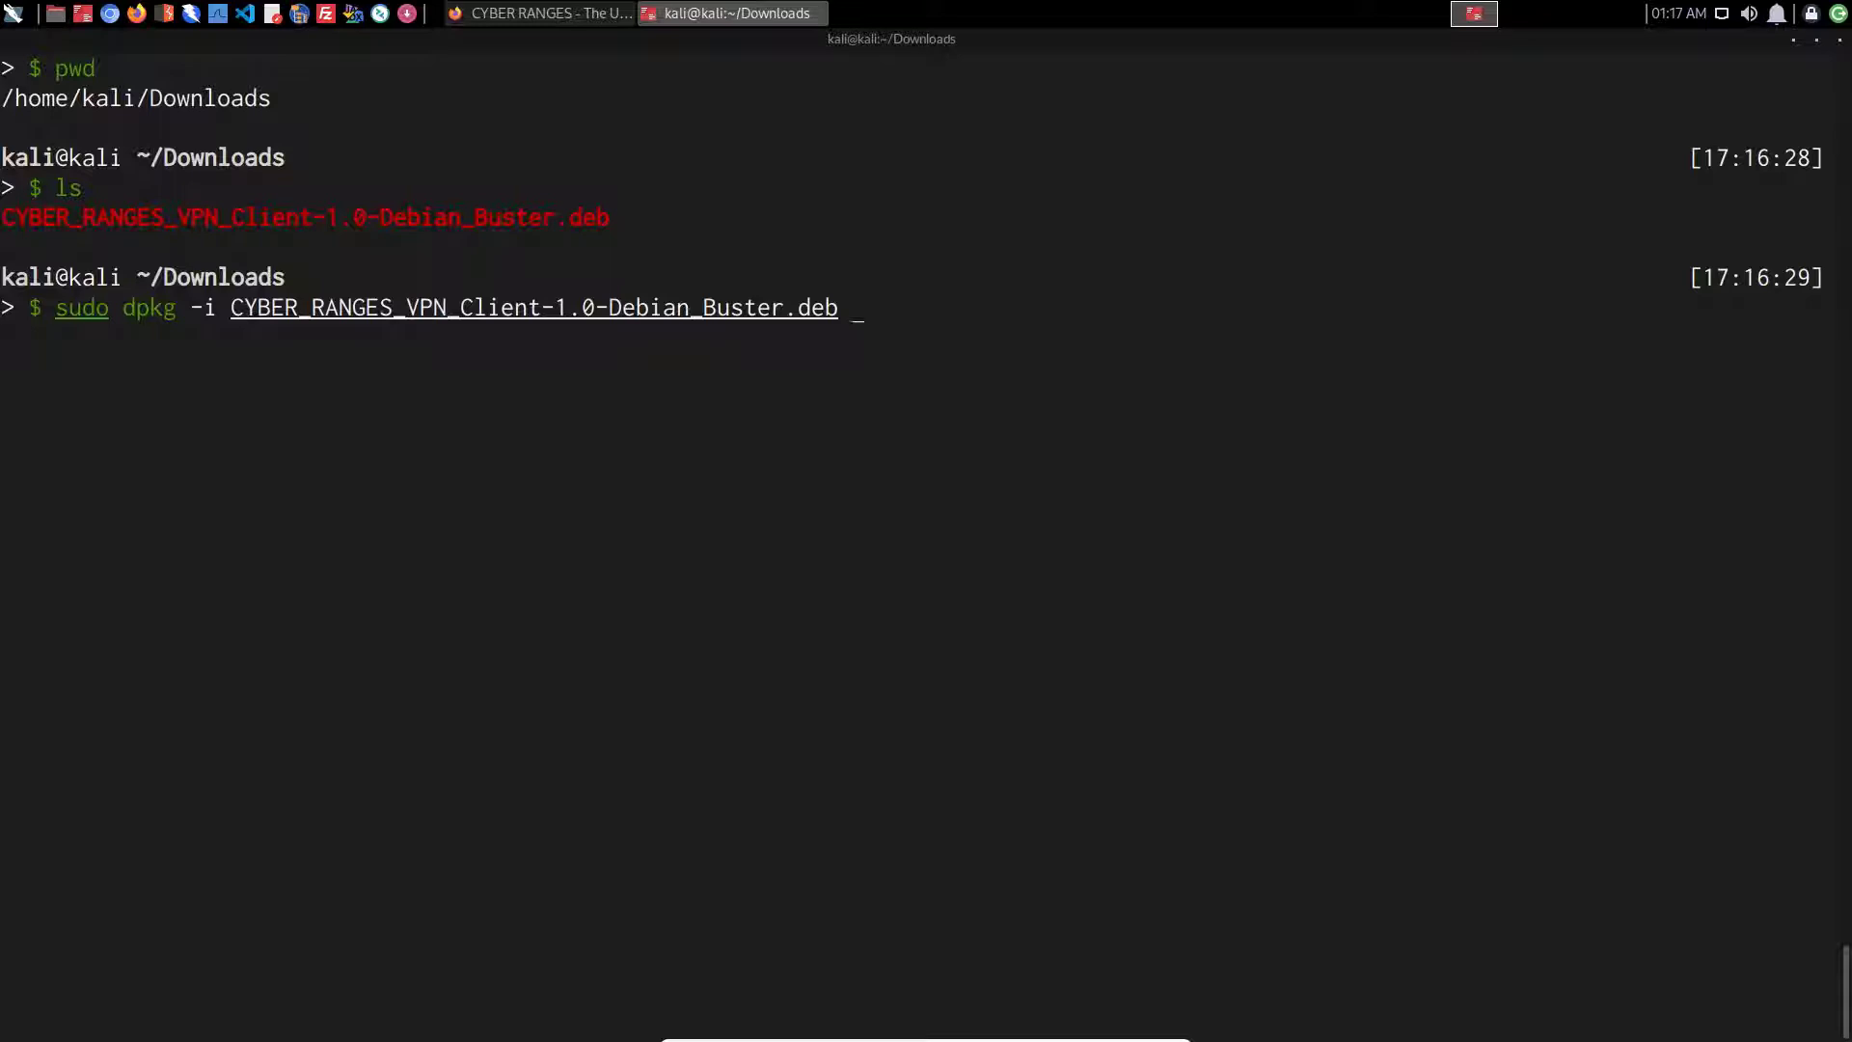
{"action": "key", "text": "Return"}
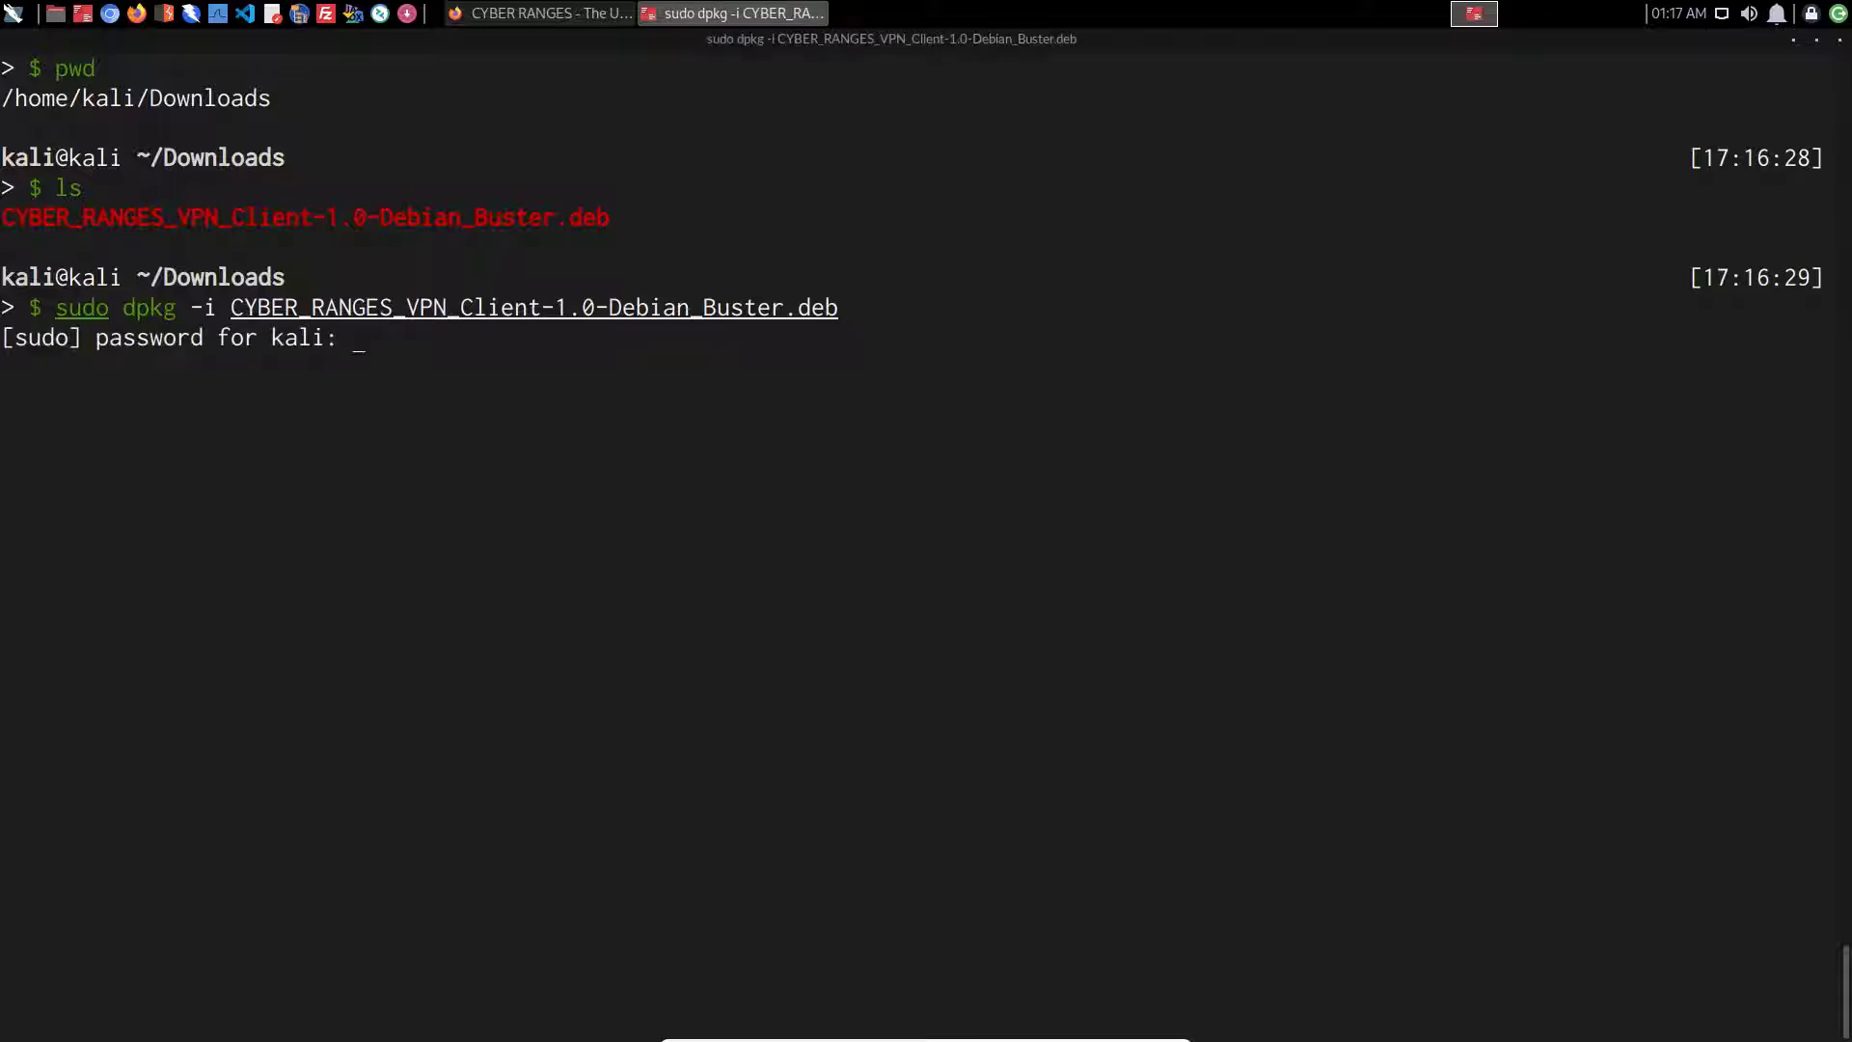
{"action": "key", "text": "Return"}
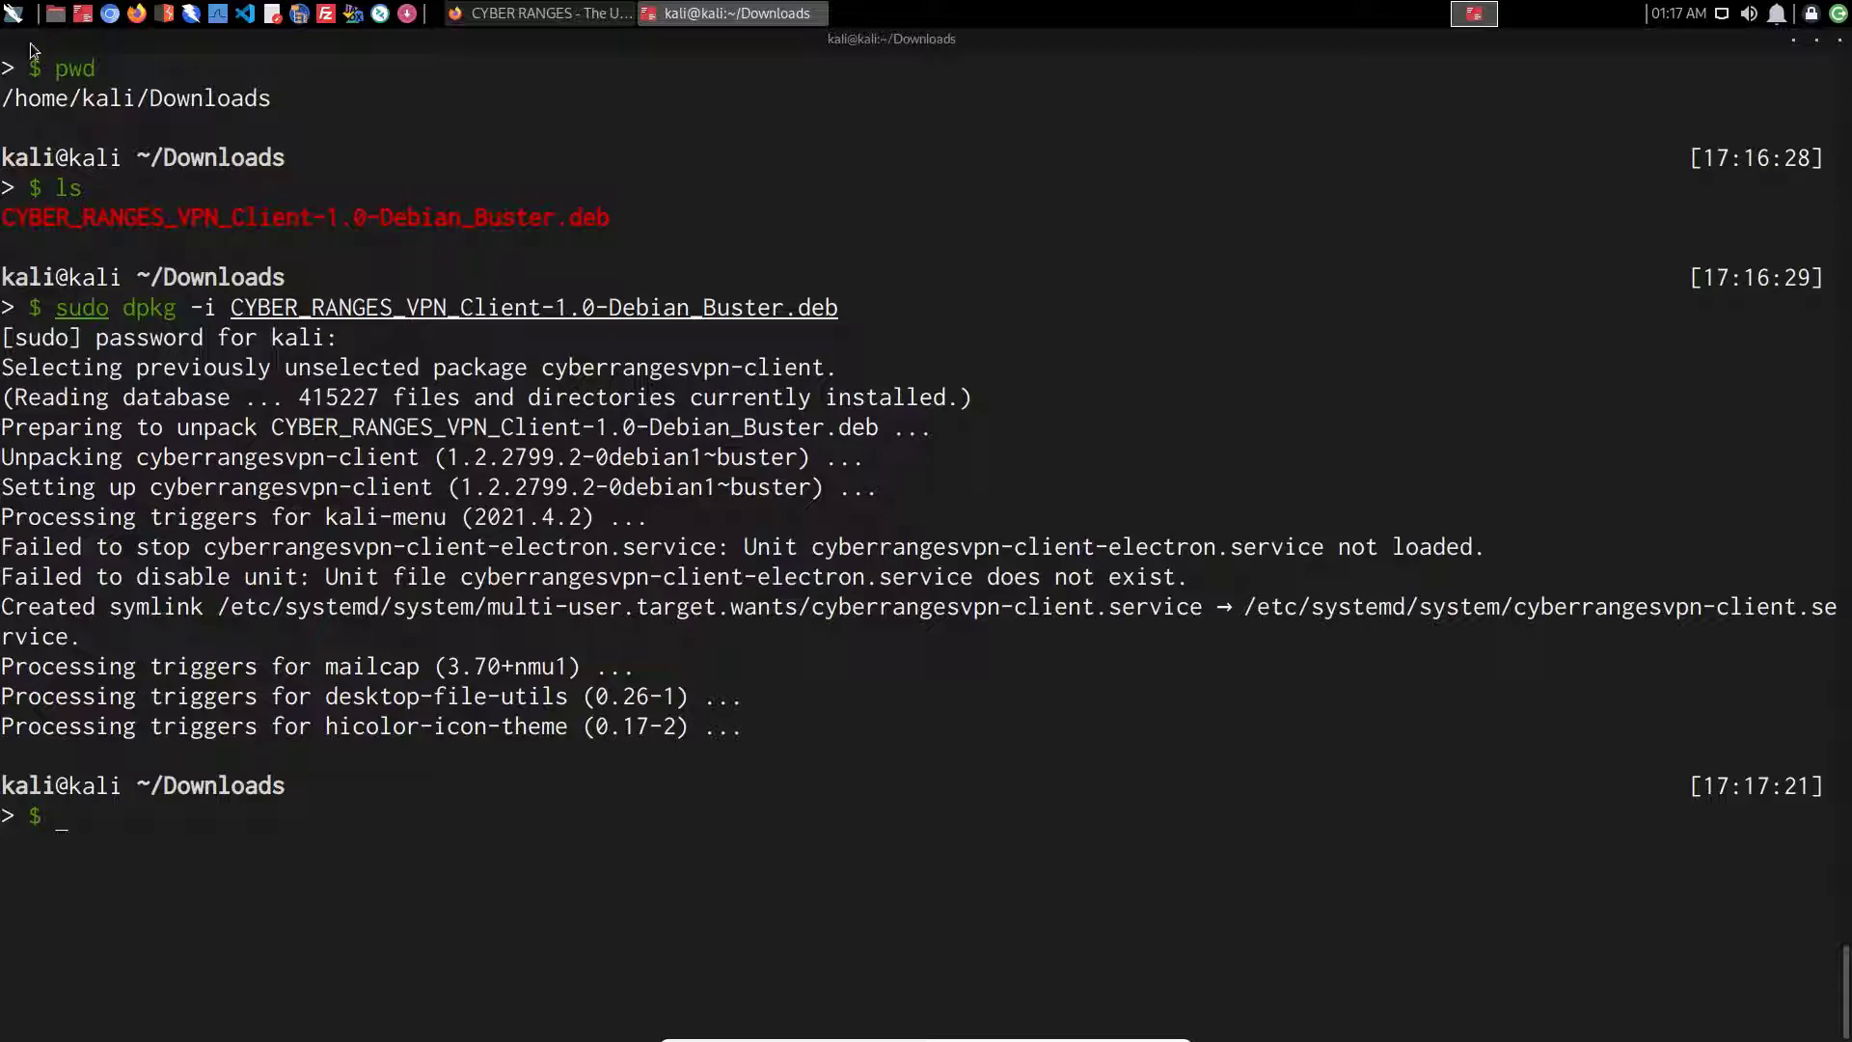
Step: Search the Whisker Menu for 'cyber' and launch CyberRangesVPN Client
{"action": "left_click", "coordinate": [13, 15]}
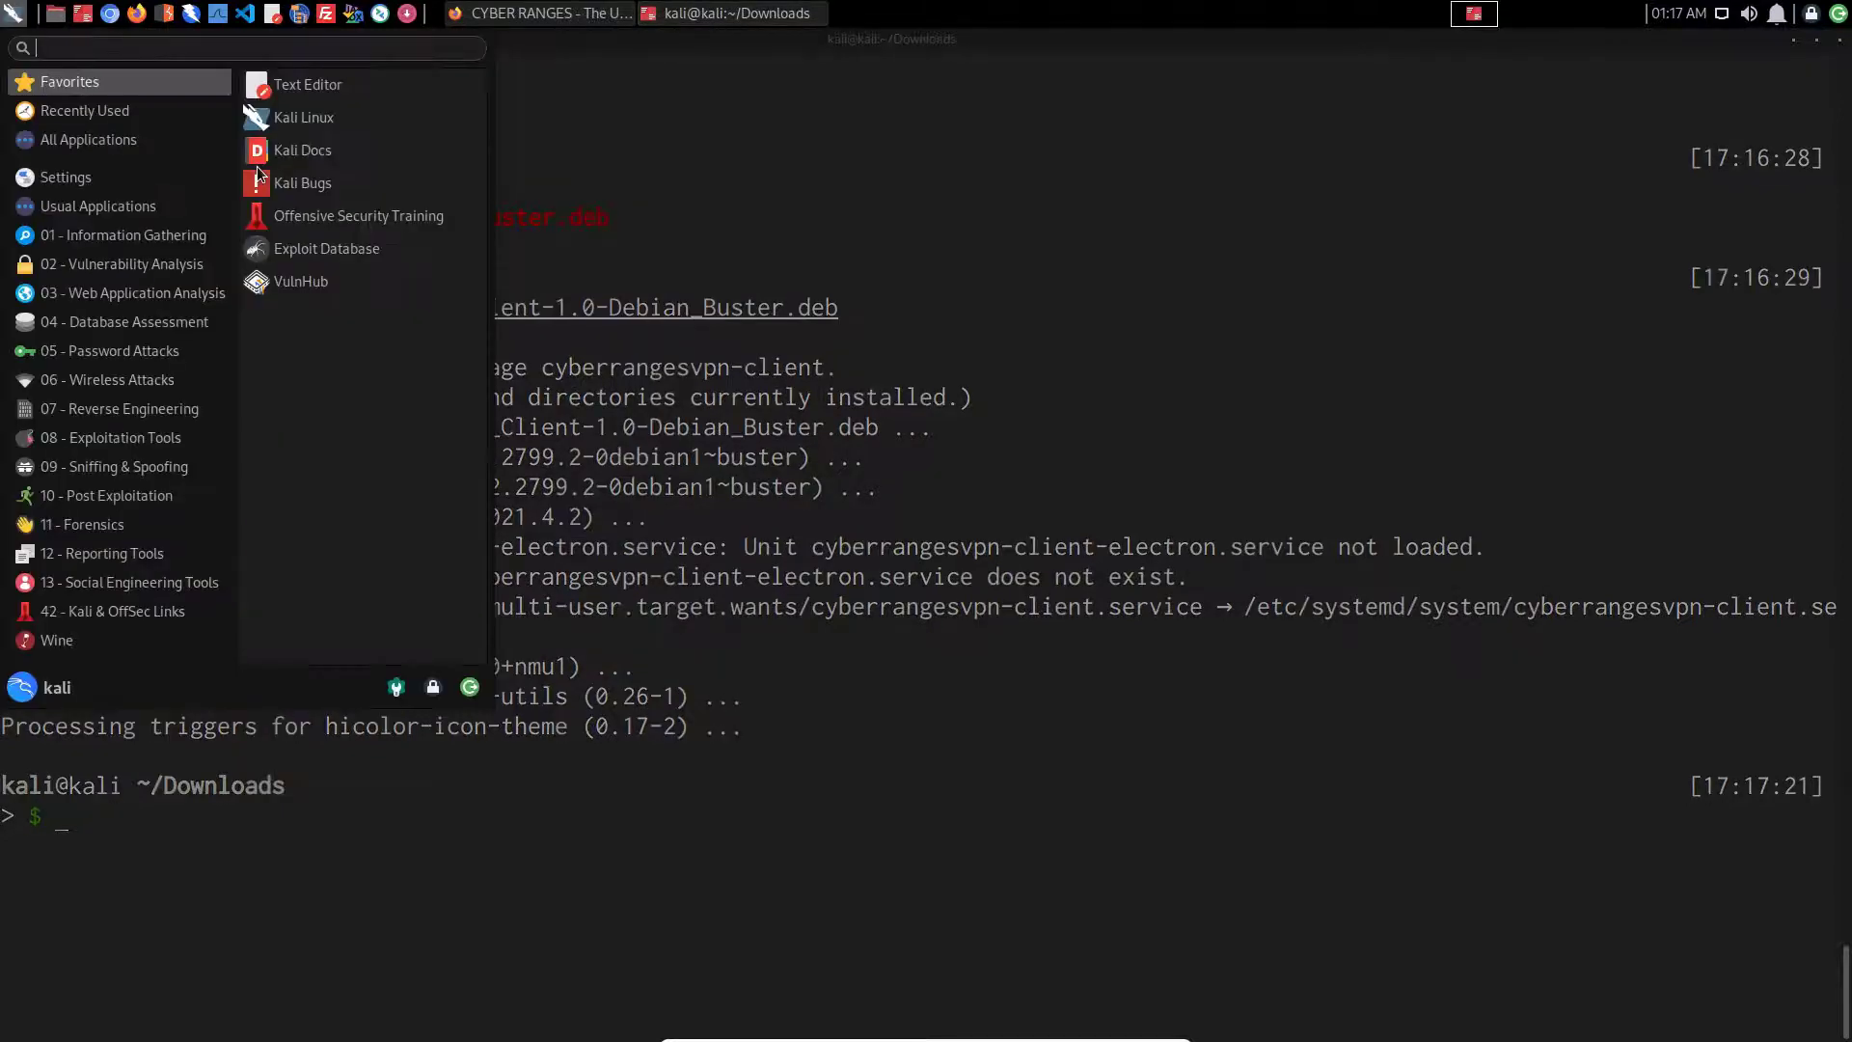
{"action": "type", "text": "cyber"}
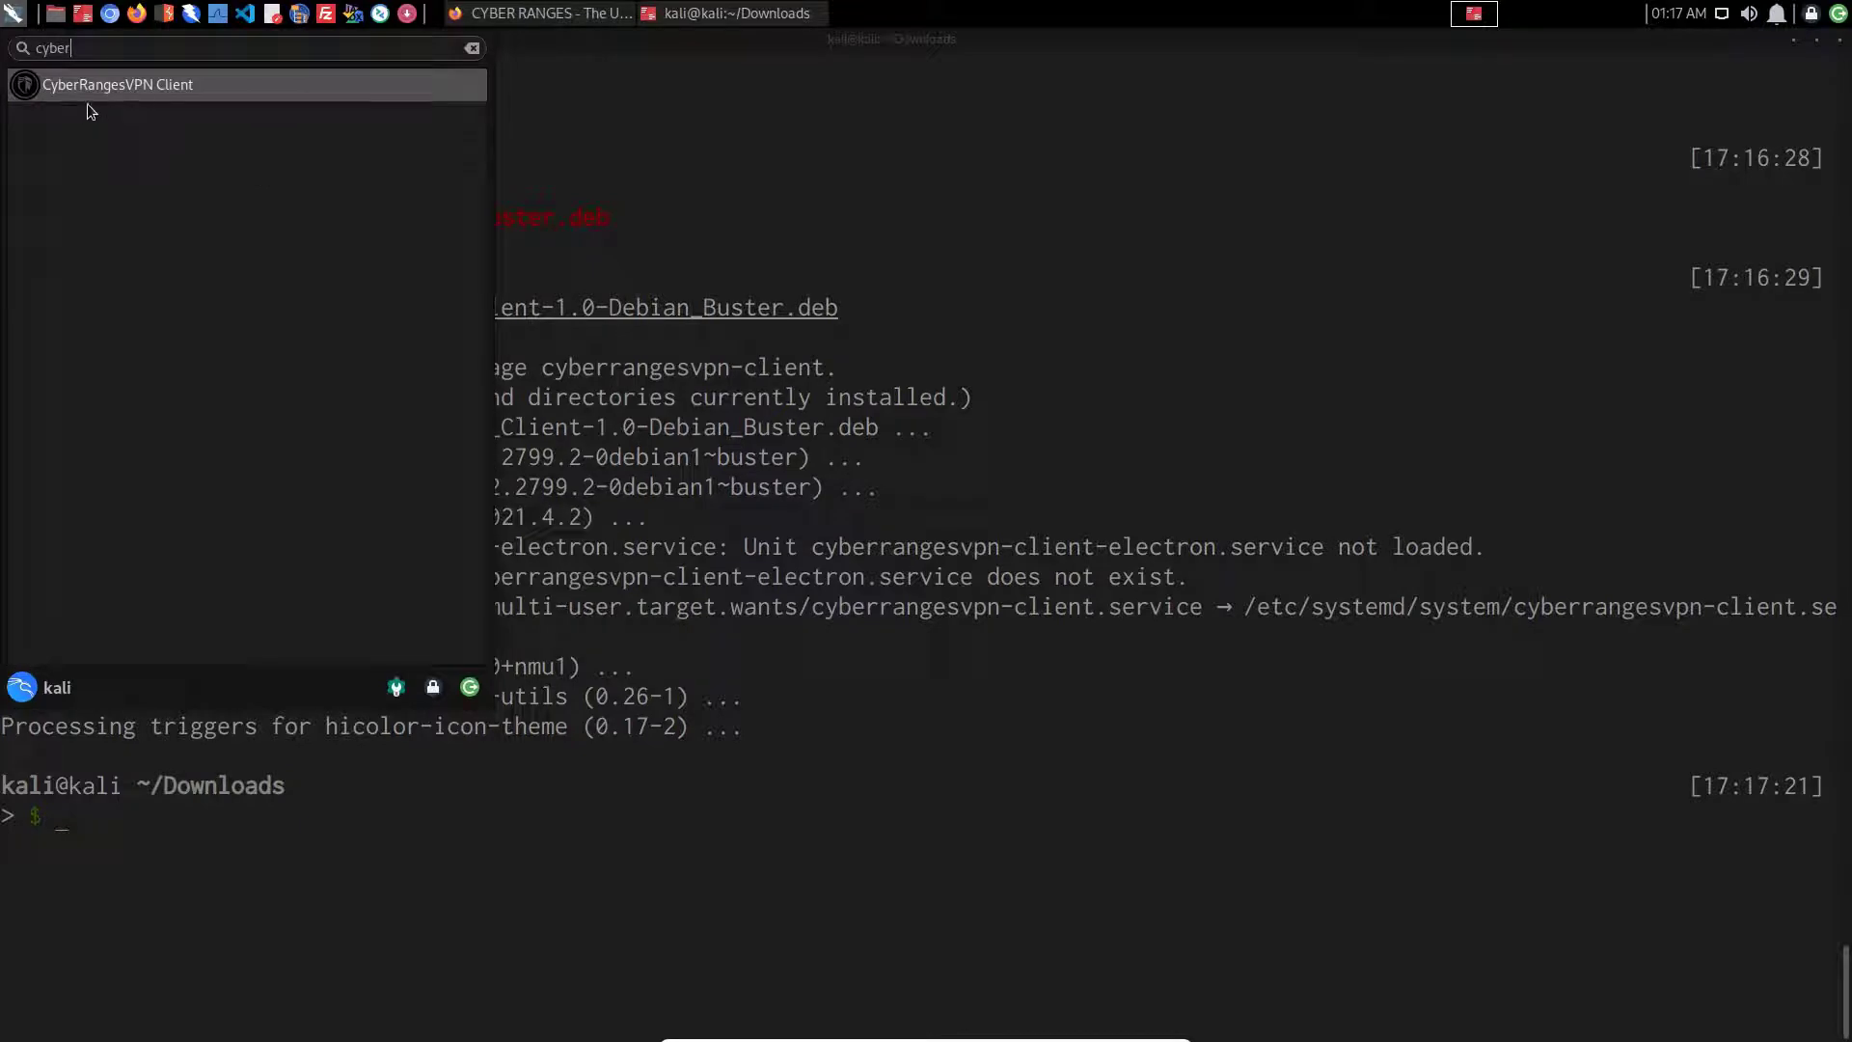
{"action": "left_click", "coordinate": [160, 94]}
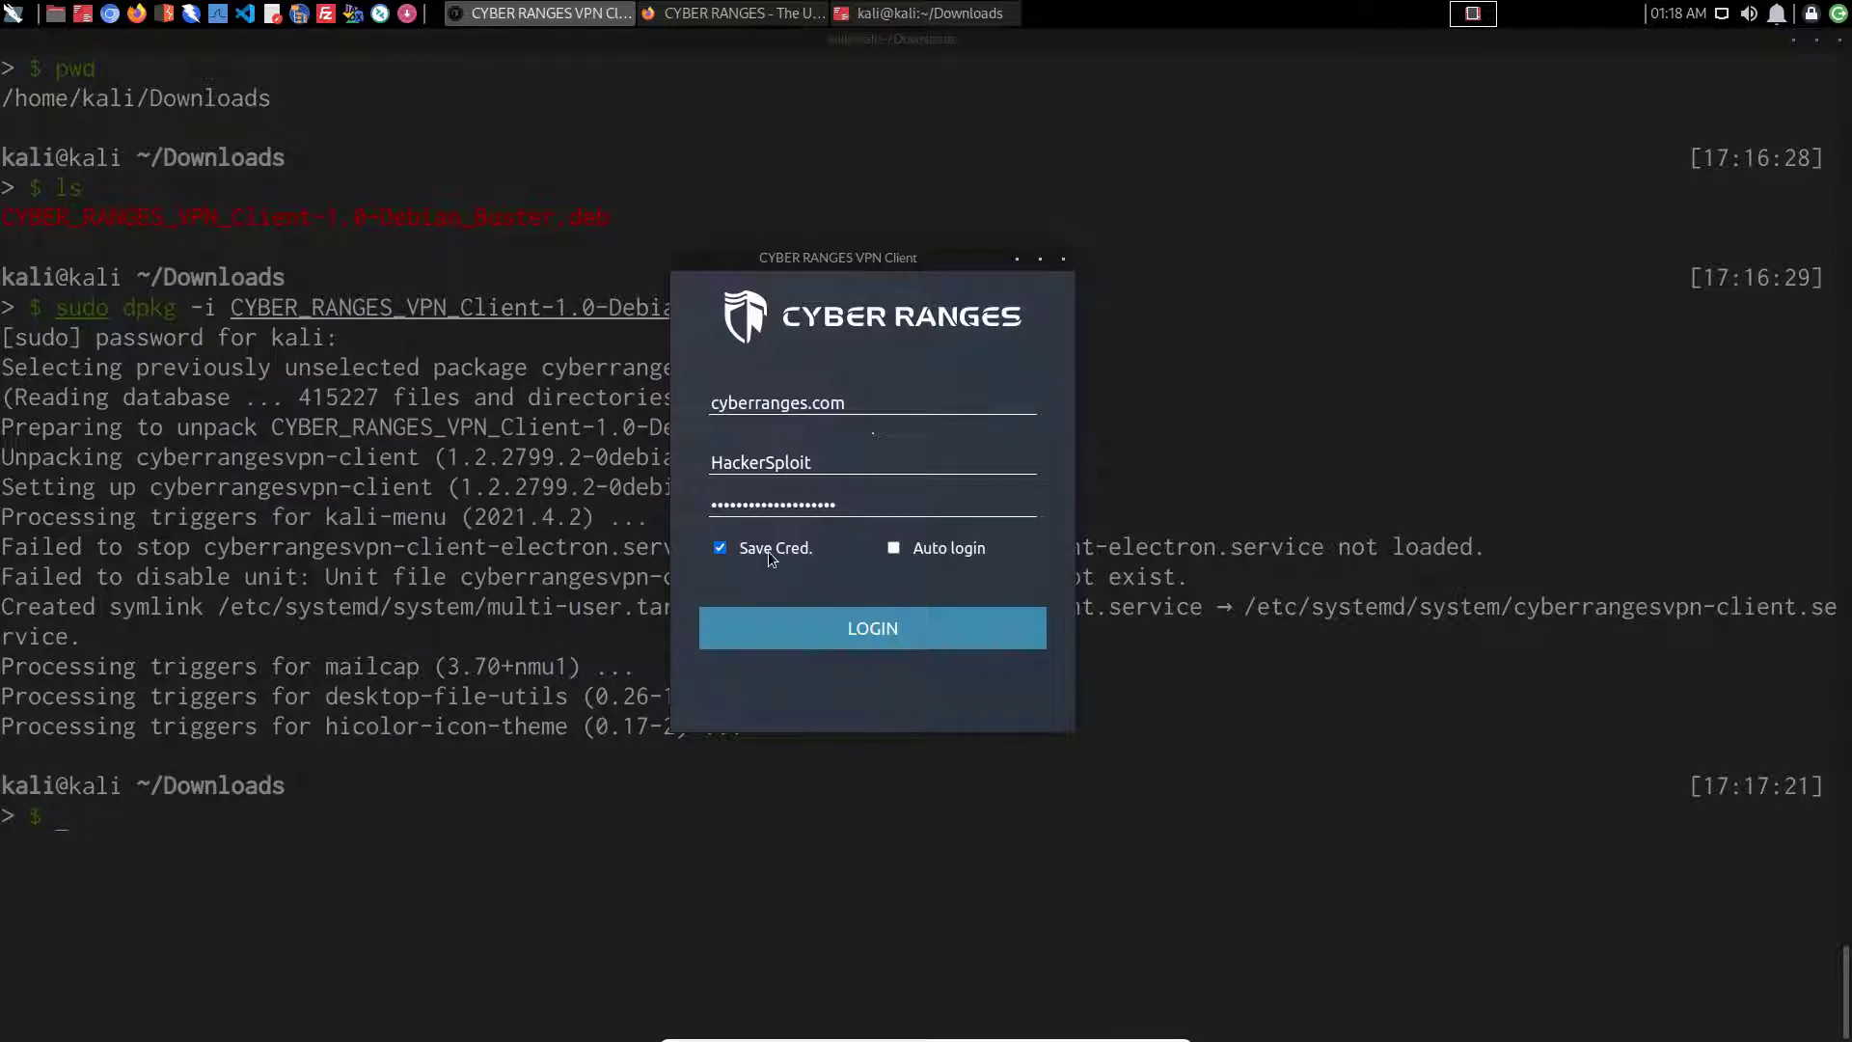
Step: Reposition the VPN client window, log in with the saved credentials, and connect to the VPN
{"action": "left_click_drag", "start_coordinate": [897, 267], "coordinate": [749, 275]}
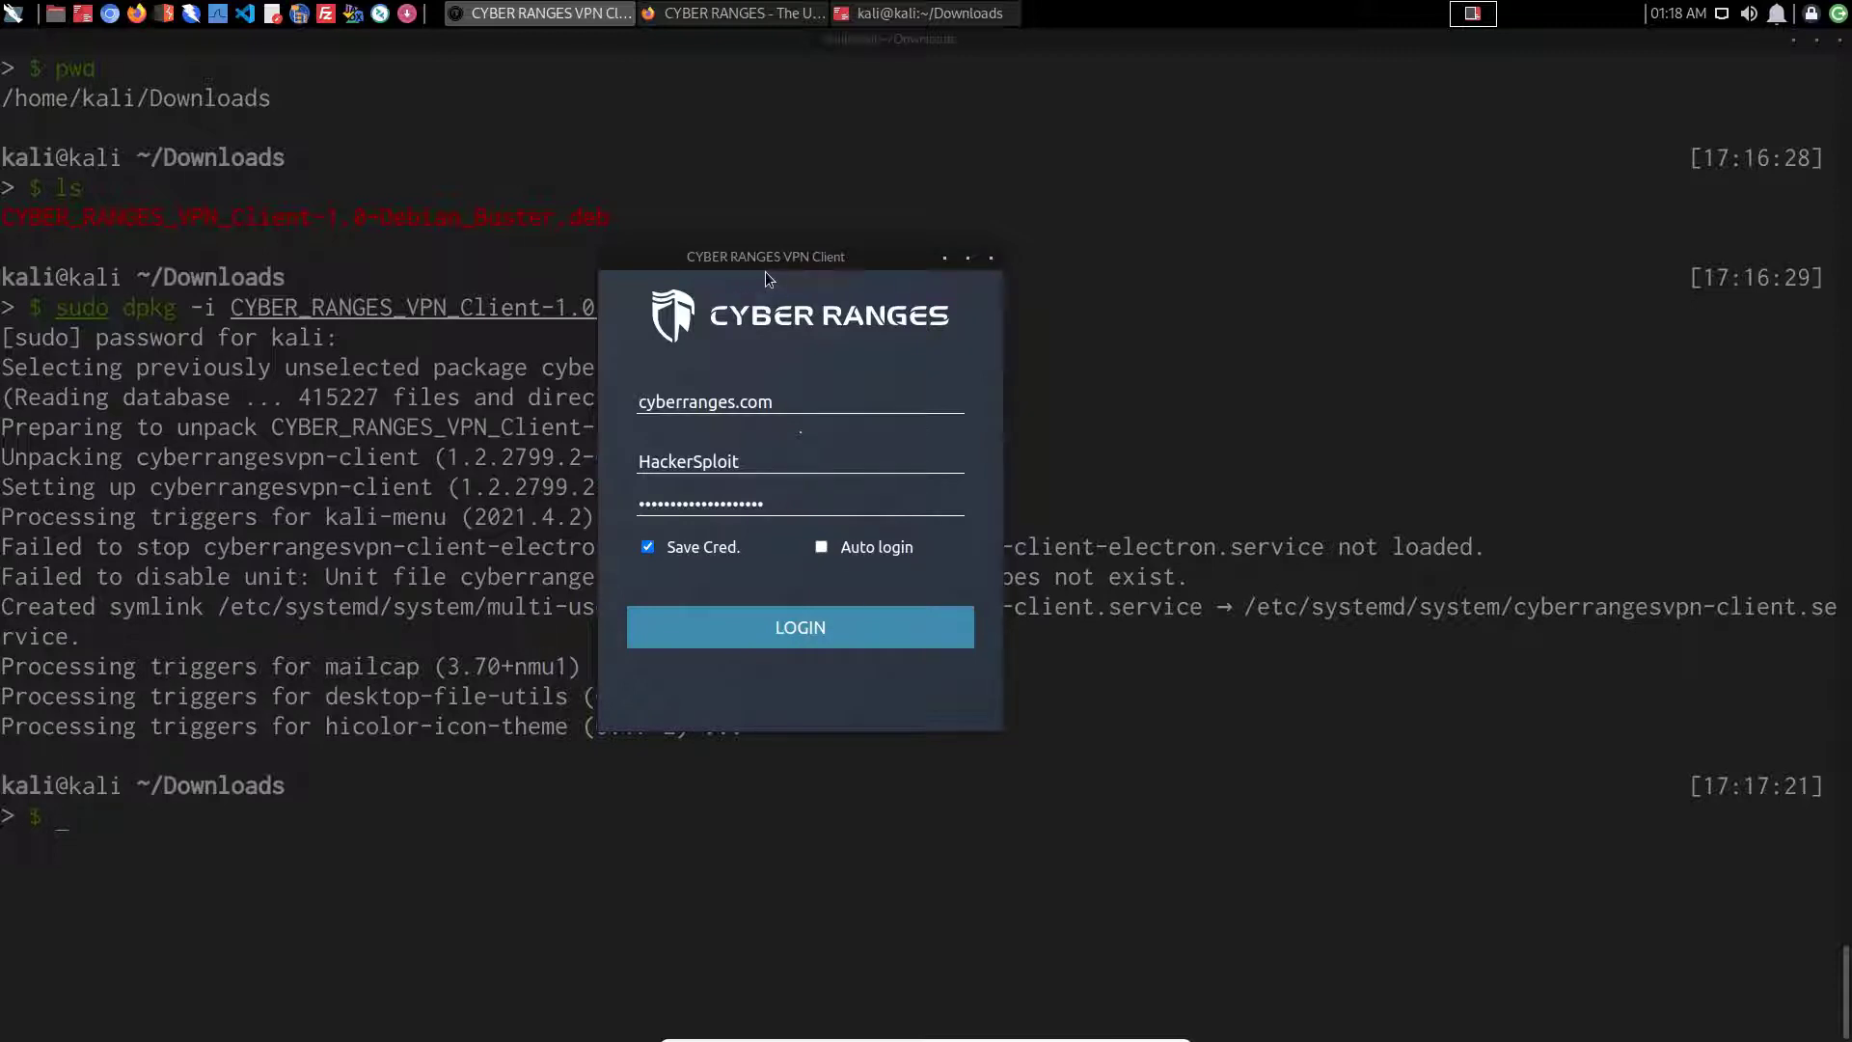
{"action": "left_click_drag", "start_coordinate": [797, 256], "coordinate": [854, 193]}
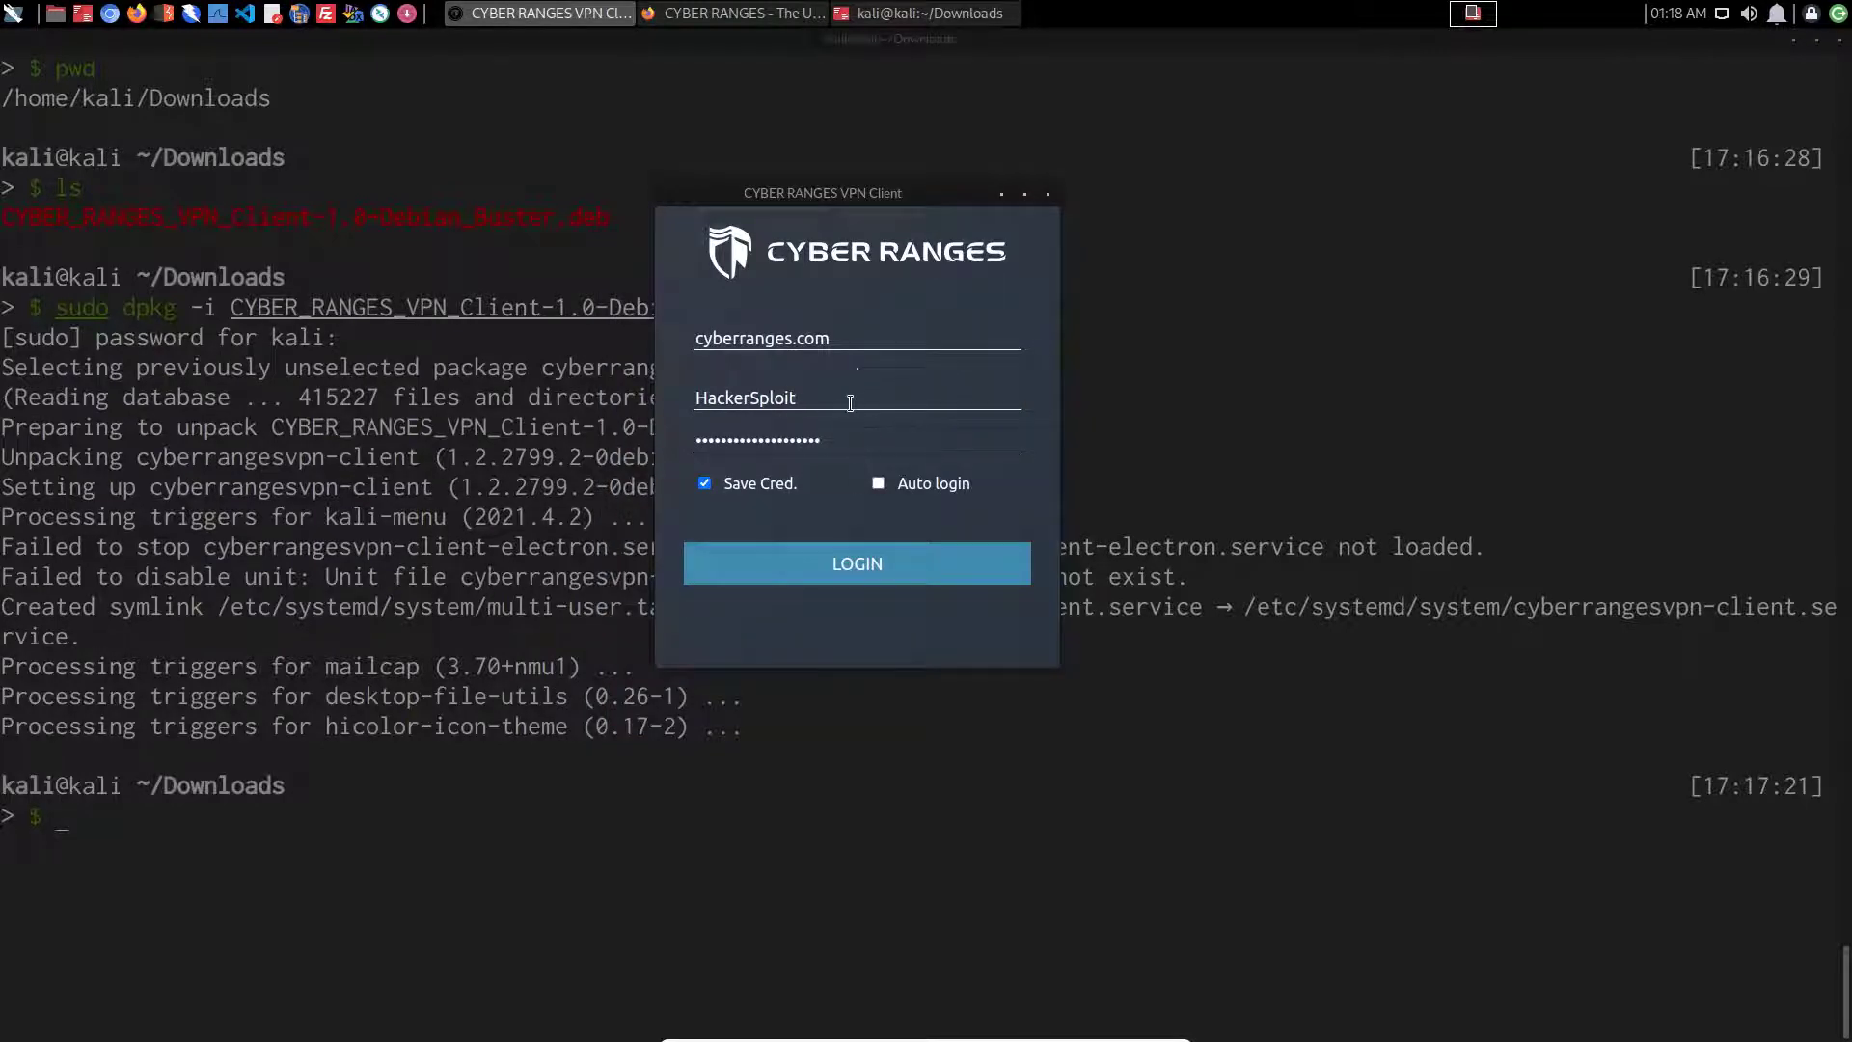
{"action": "left_click", "coordinate": [887, 545]}
{"action": "left_click", "coordinate": [865, 564]}
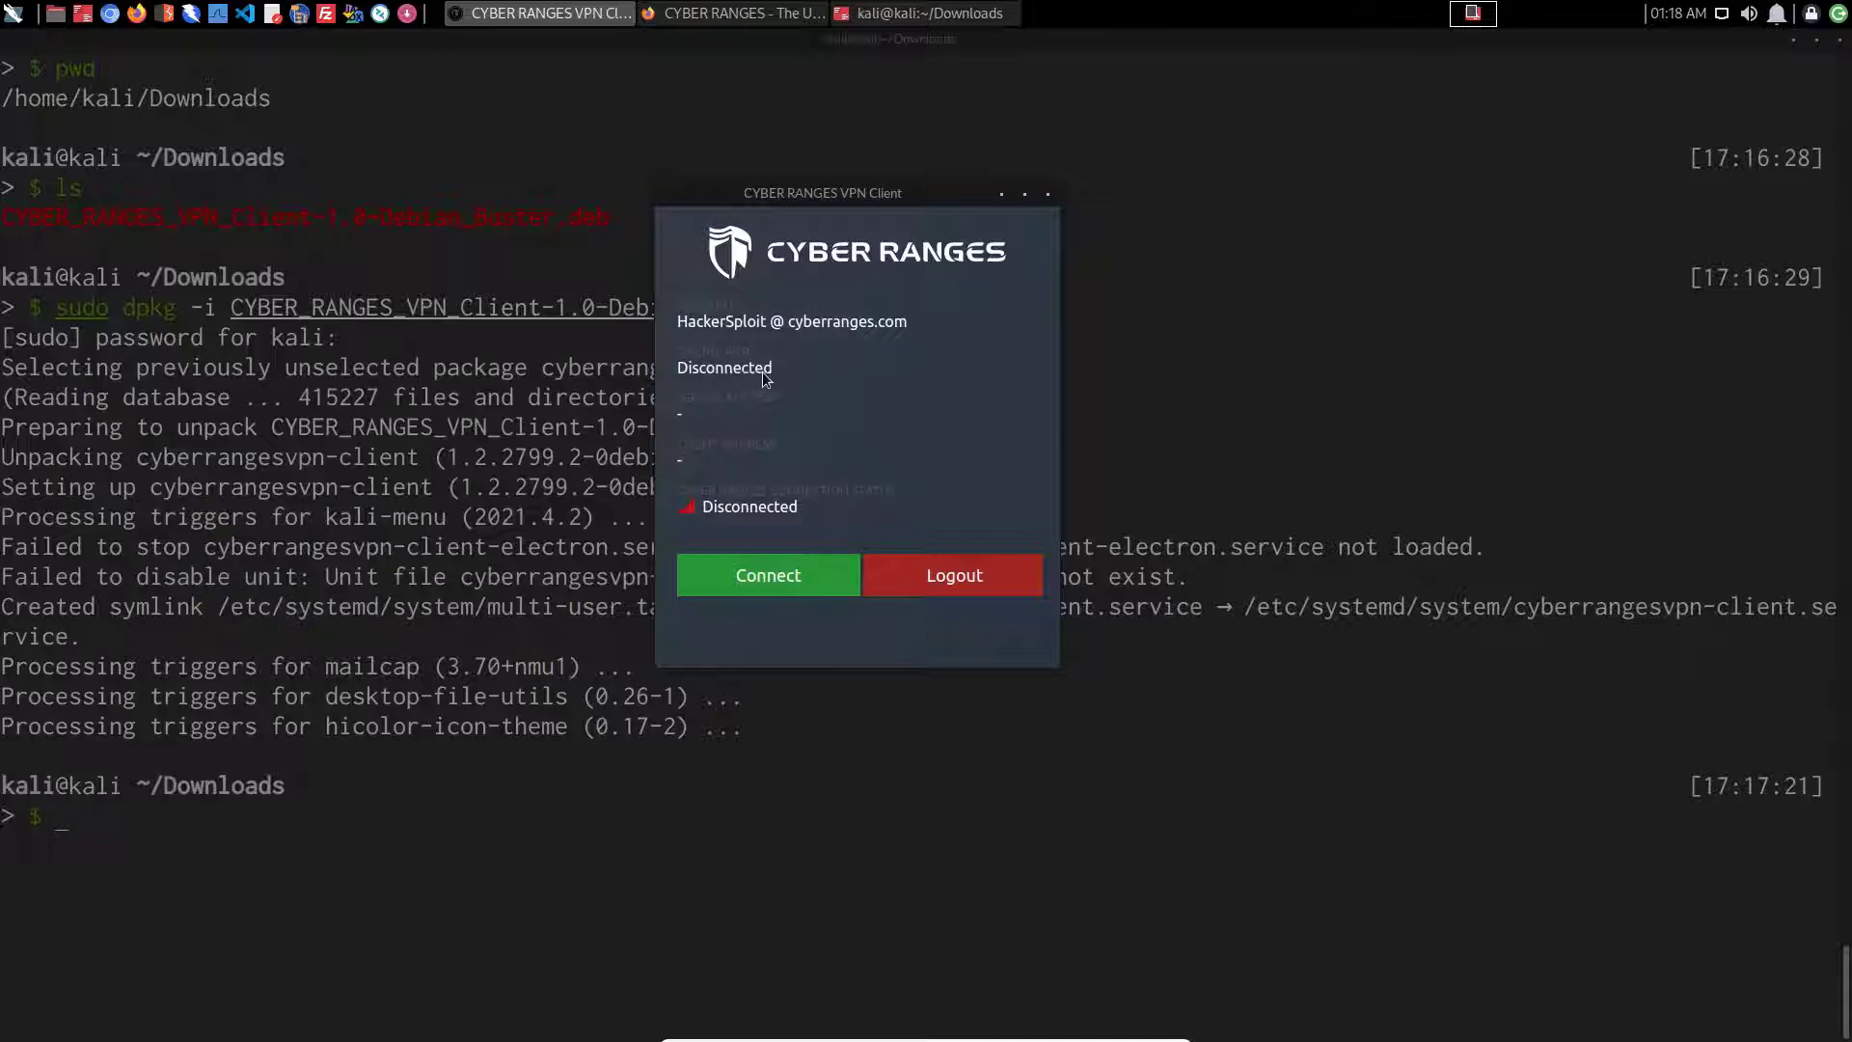
{"action": "left_click", "coordinate": [795, 576]}
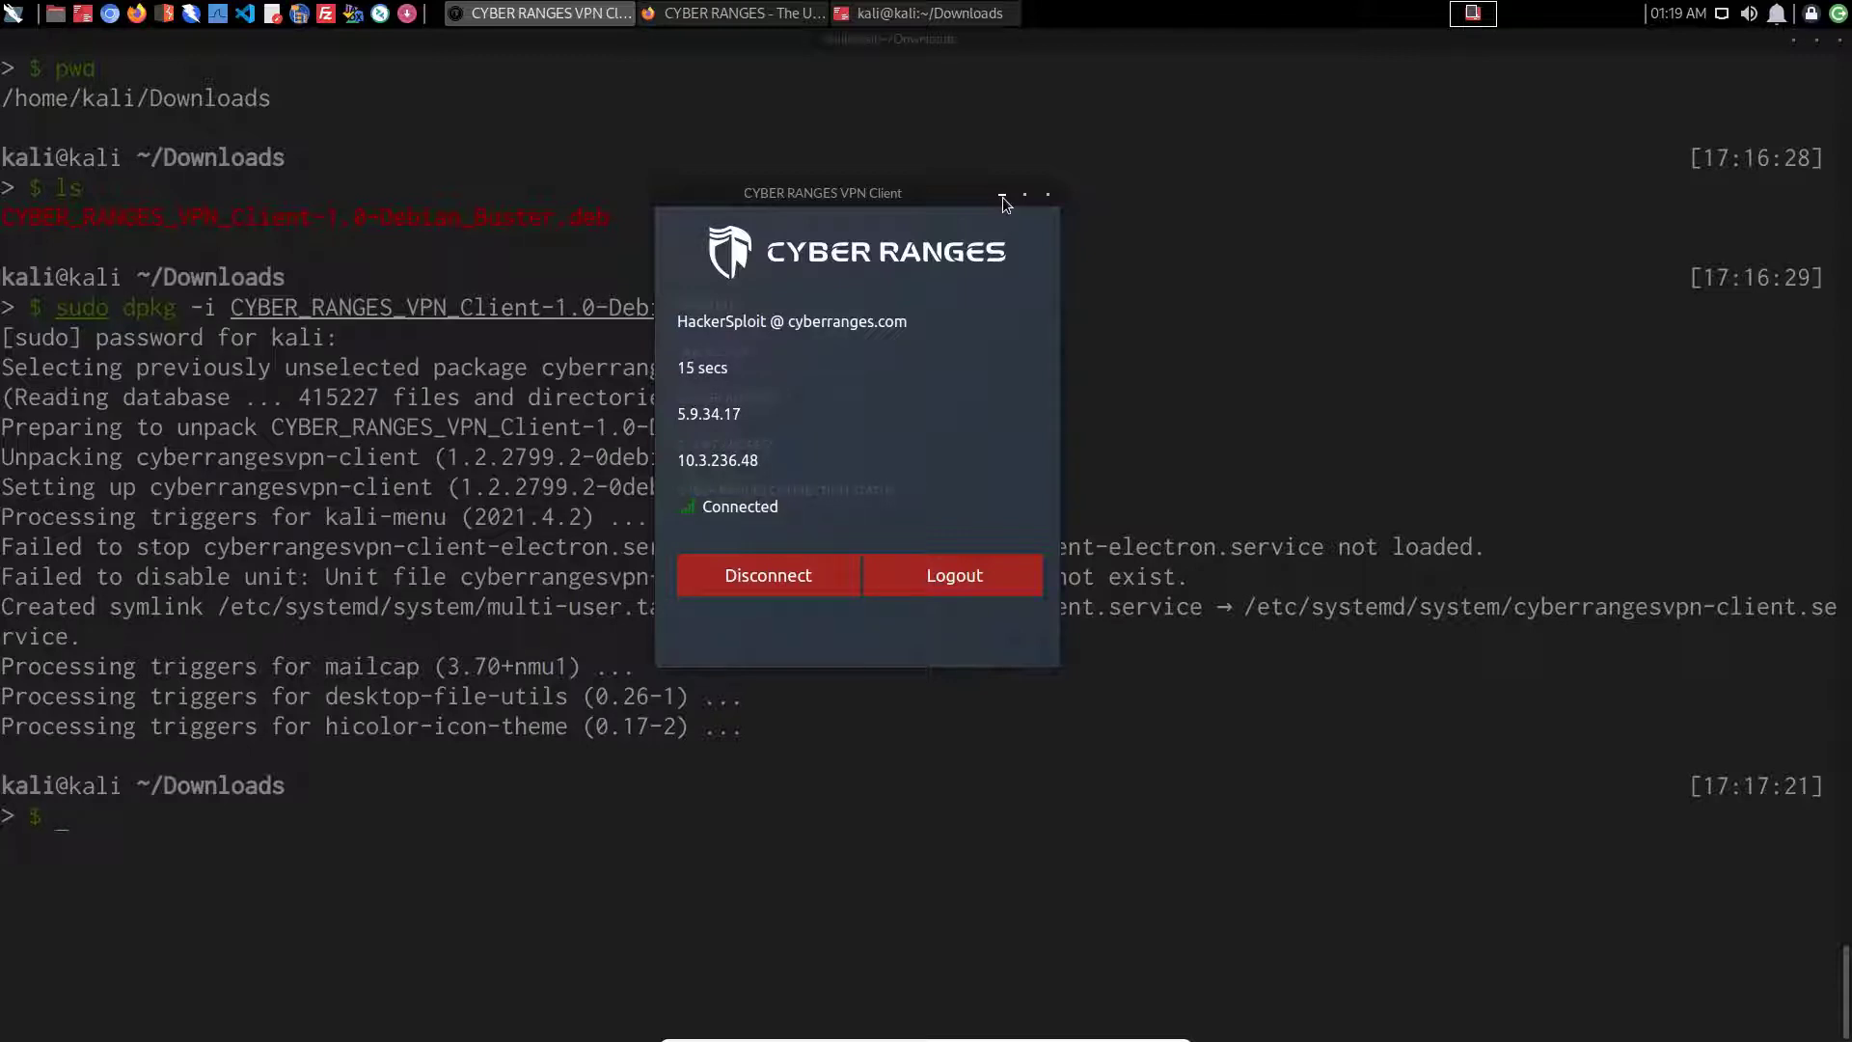
Step: Move the VPN client window aside to reveal the terminal's completed dpkg install output
{"action": "left_click_drag", "start_coordinate": [975, 197], "coordinate": [953, 199]}
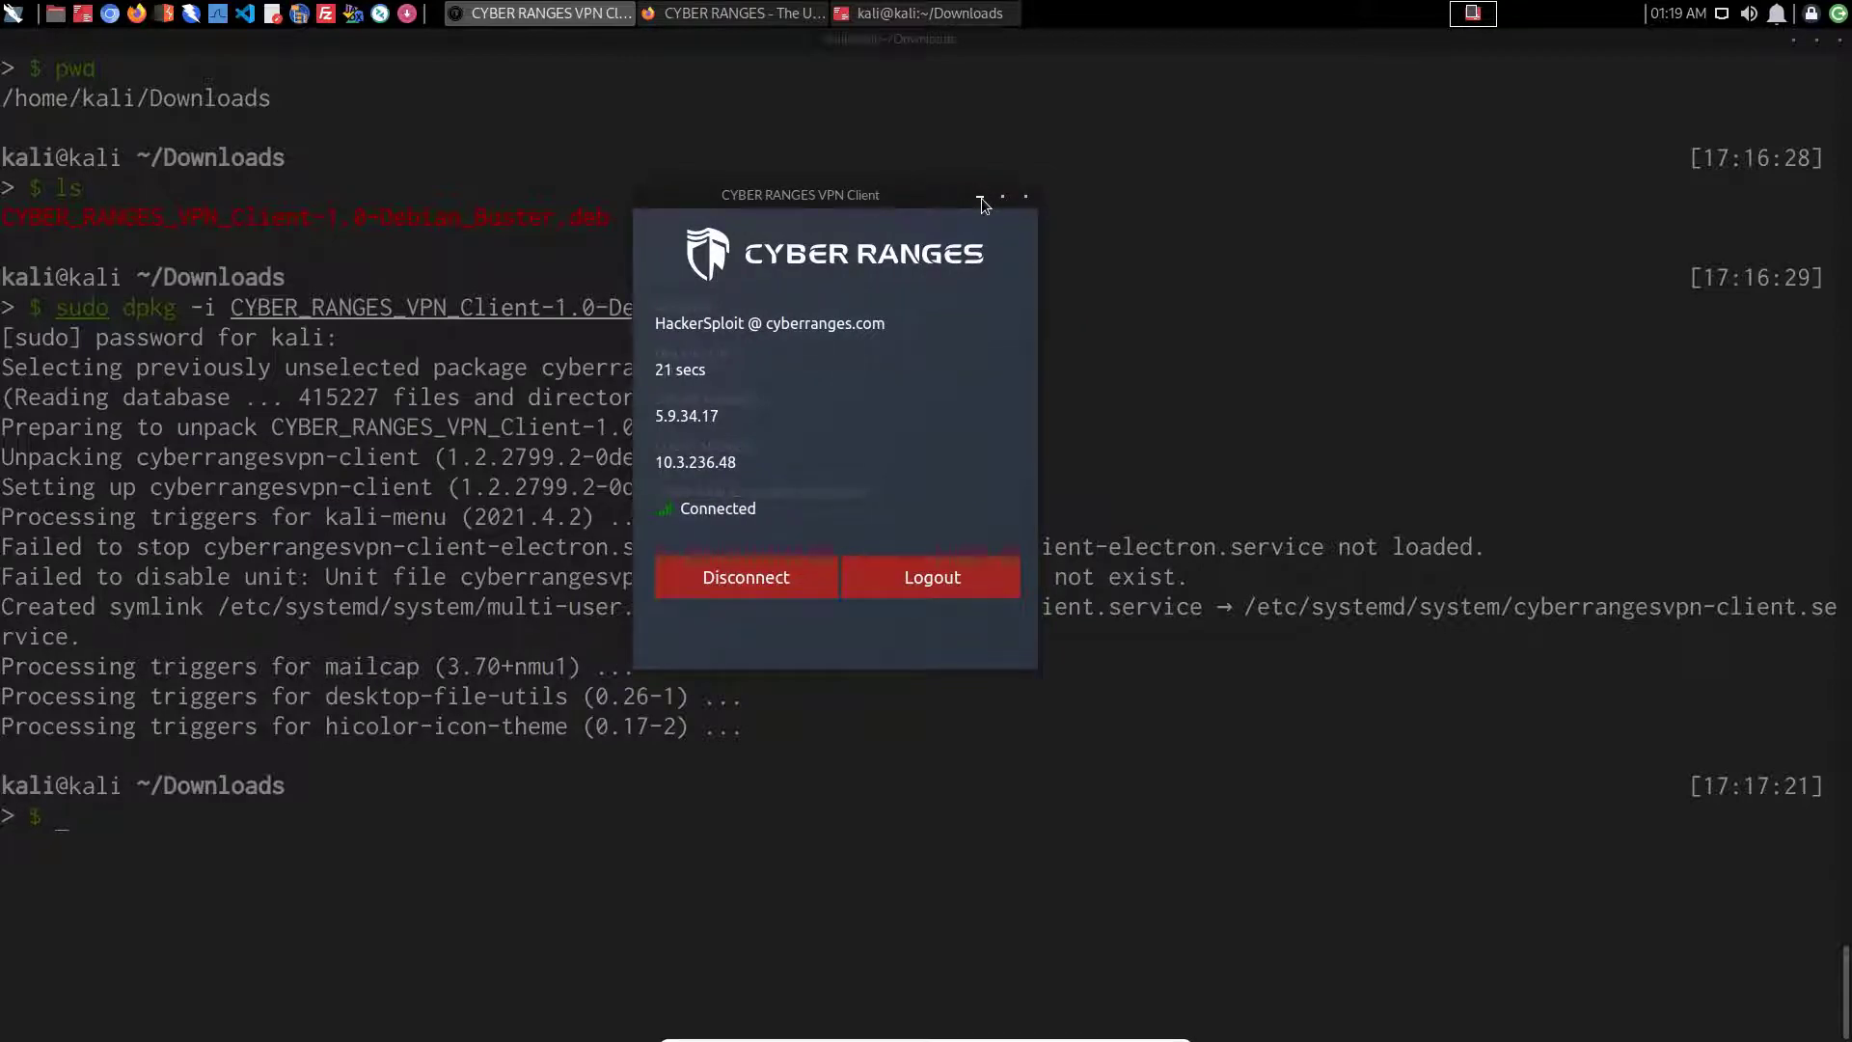
{"action": "left_click", "coordinate": [980, 198]}
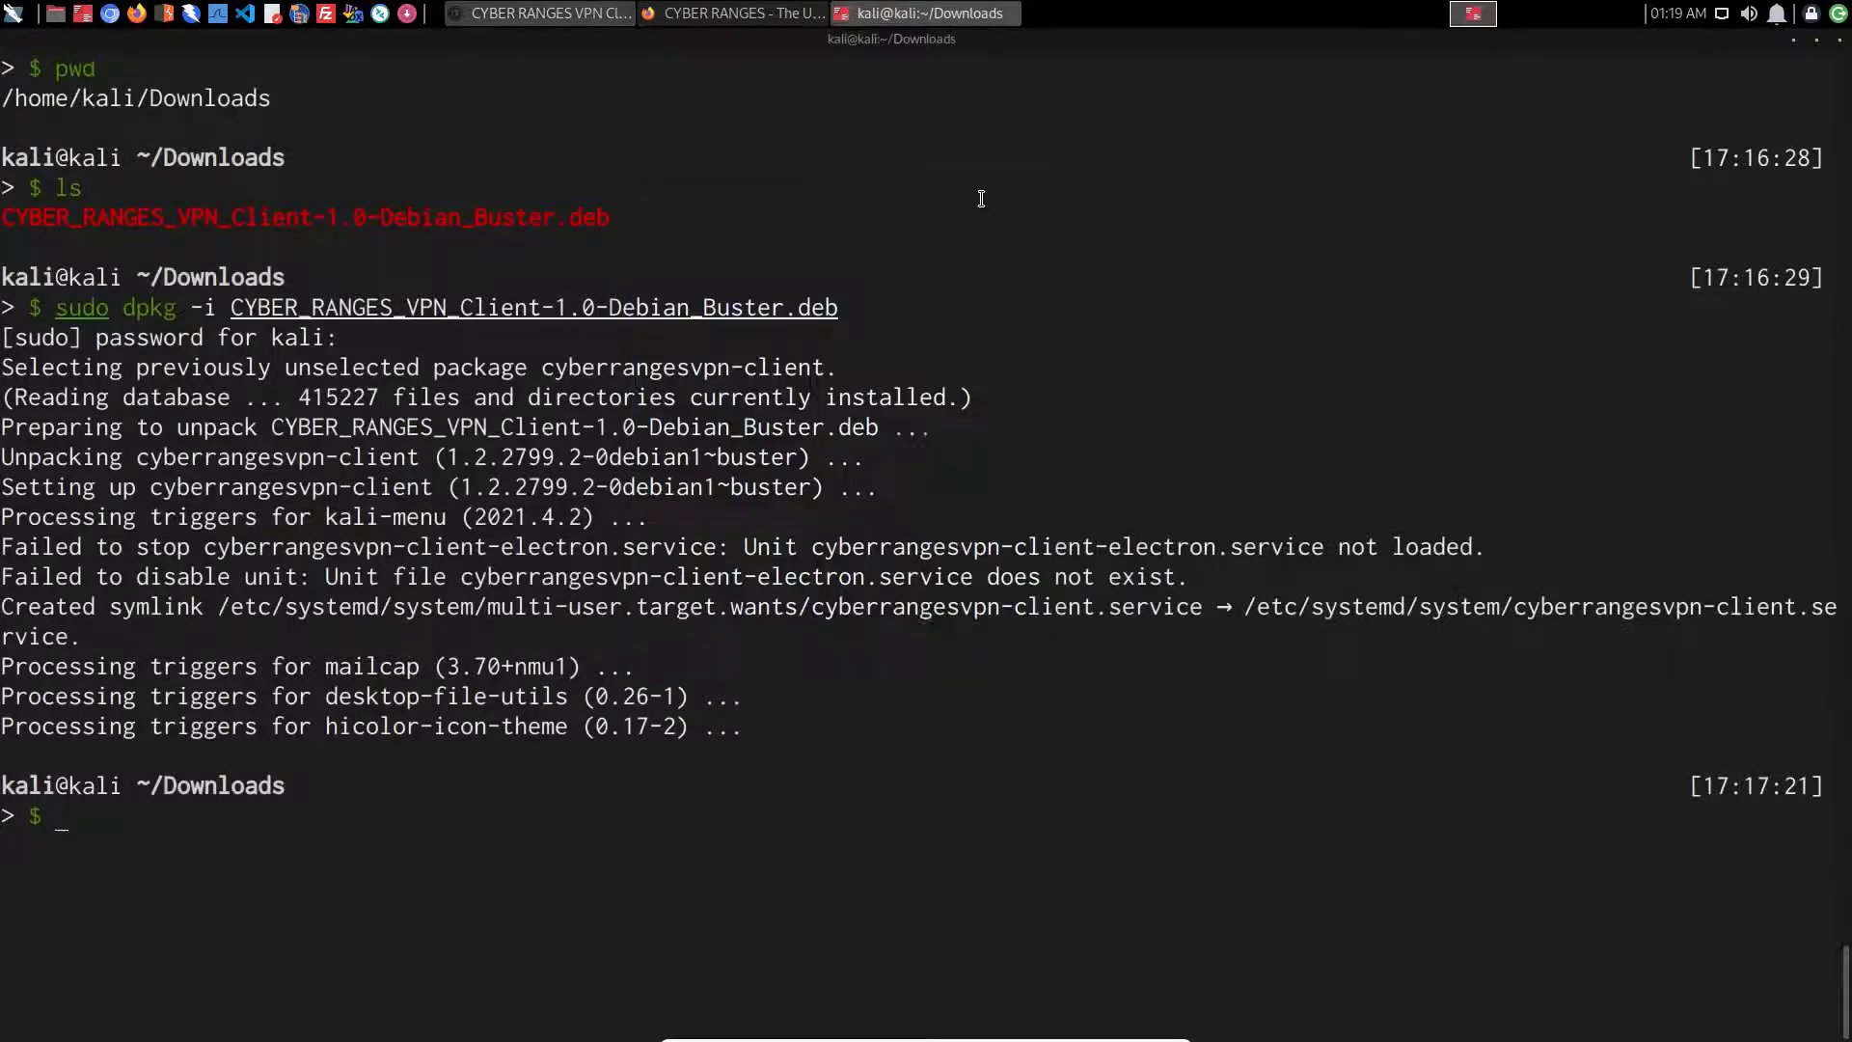
{"action": "left_click", "coordinate": [745, 19]}
Step: Search the scenario Library for 'dvwa'
{"action": "left_click", "coordinate": [188, 313]}
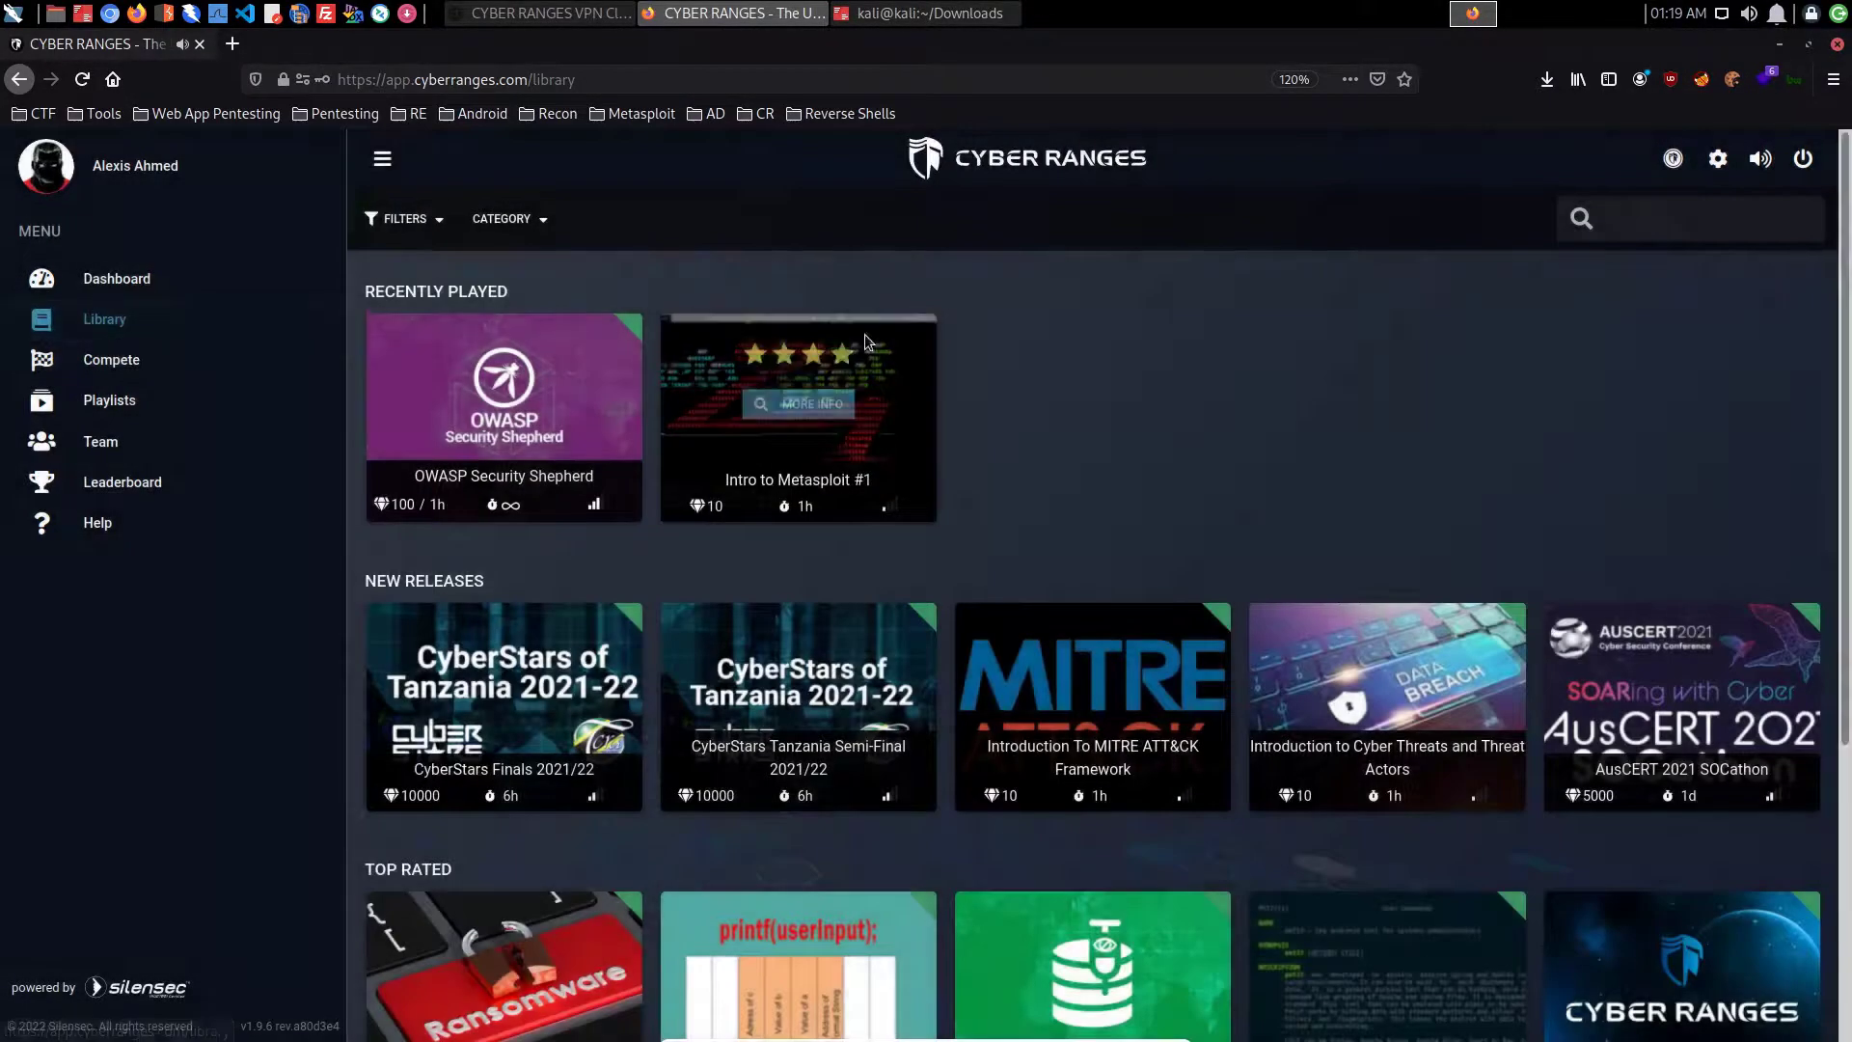
{"action": "scroll", "coordinate": [1060, 405], "scroll_direction": "down", "scroll_amount": 3}
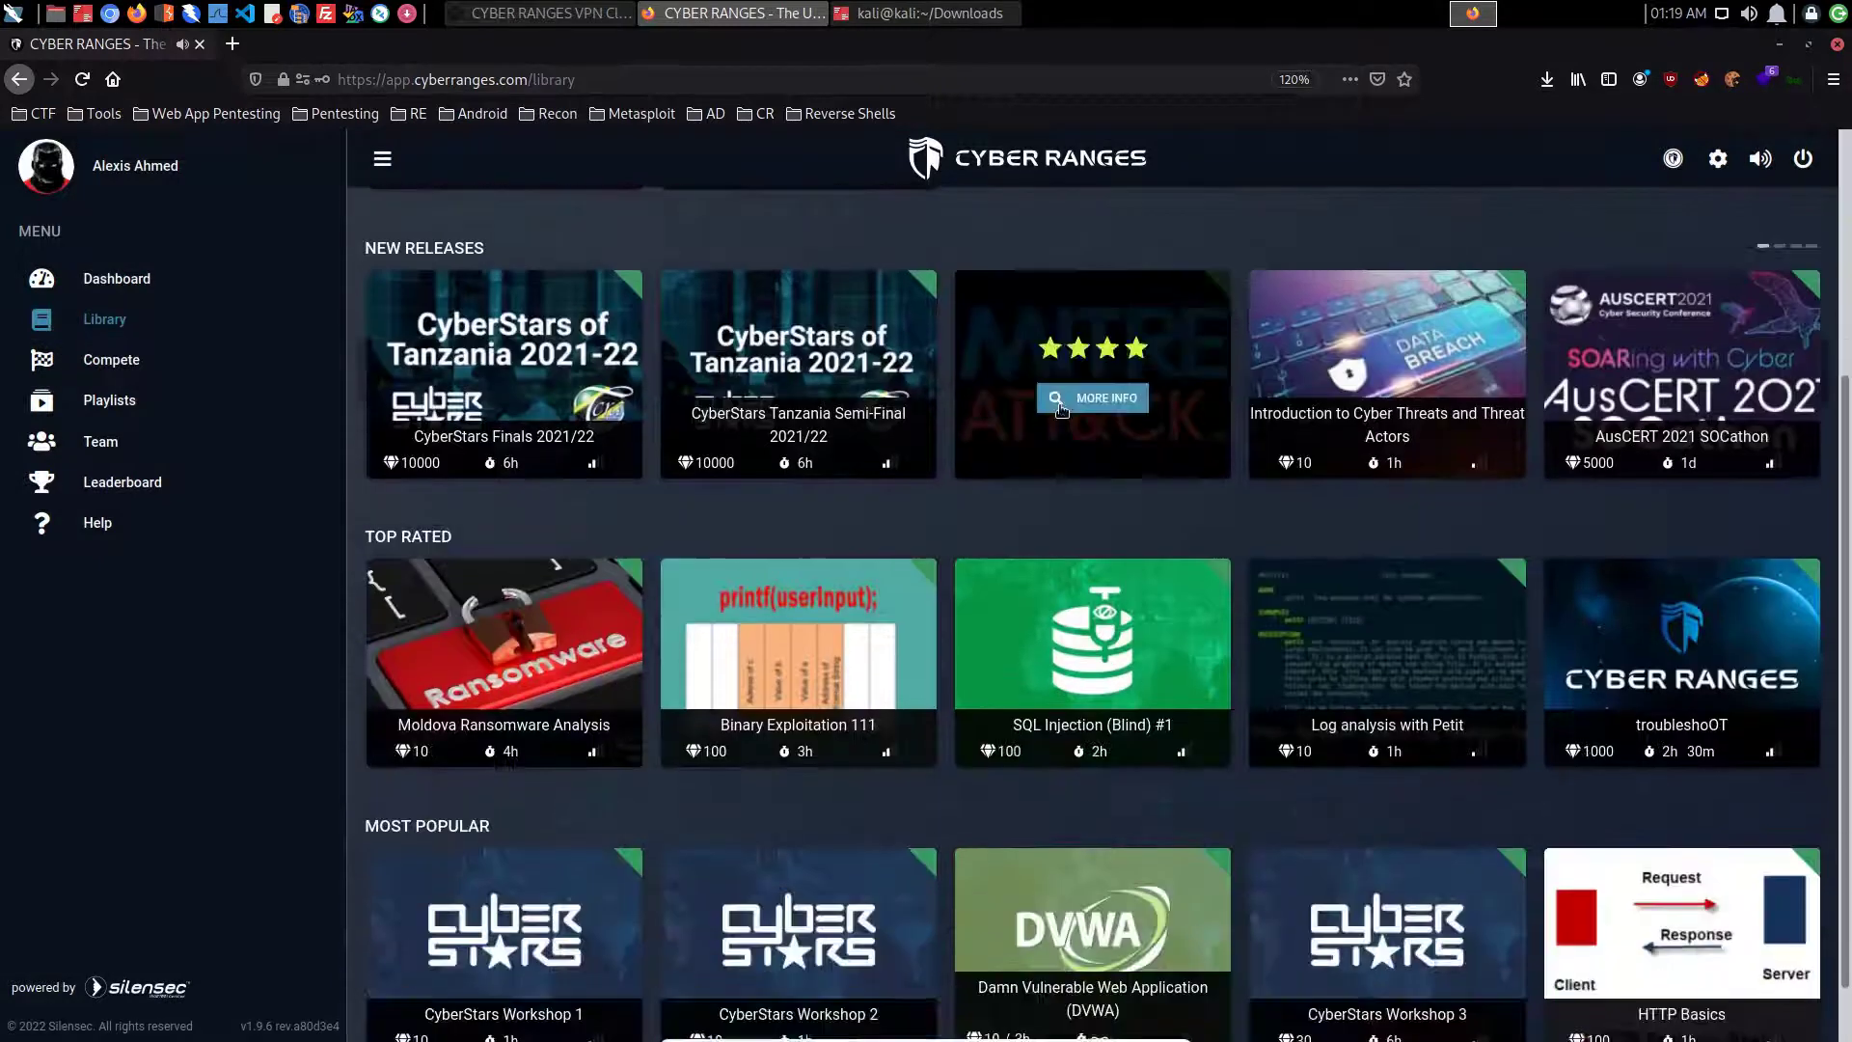
{"action": "scroll", "coordinate": [1060, 405], "scroll_direction": "down", "scroll_amount": 1}
{"action": "scroll", "coordinate": [1486, 374], "scroll_direction": "up", "scroll_amount": 4}
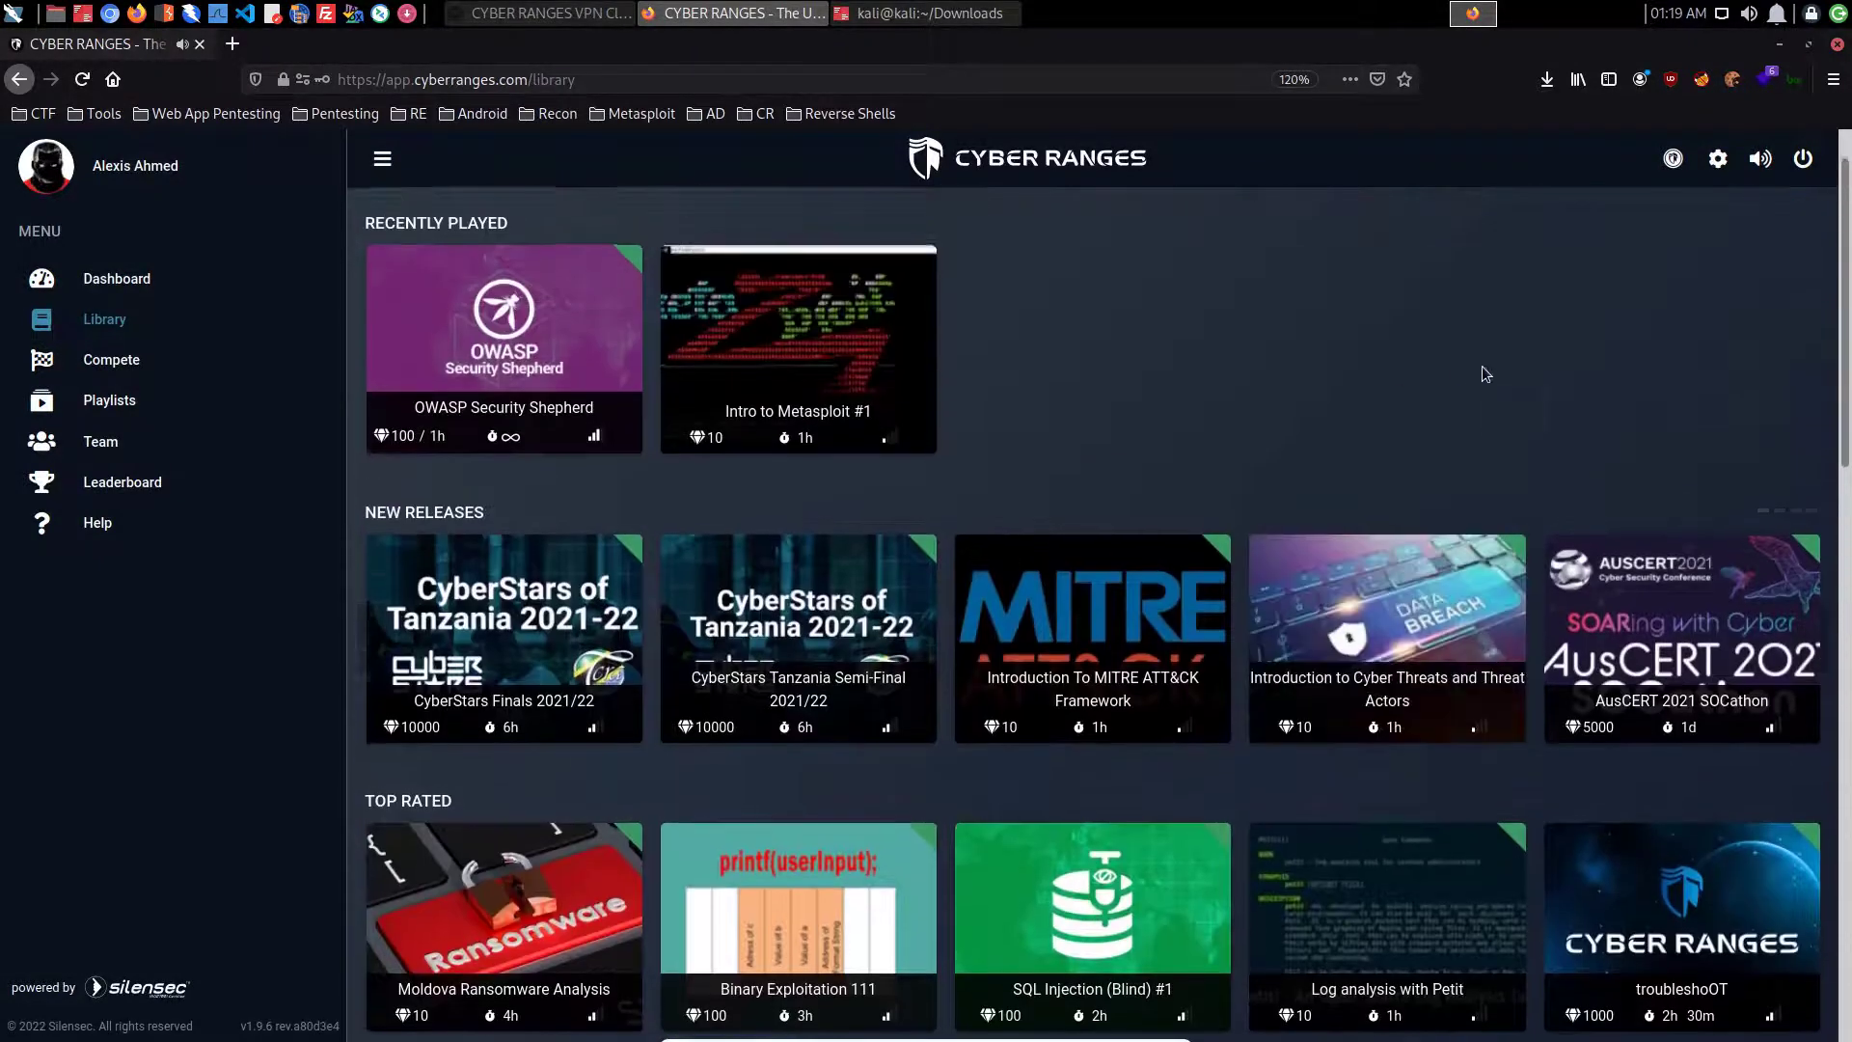
{"action": "scroll", "coordinate": [1486, 374], "scroll_direction": "up", "scroll_amount": 1}
{"action": "left_click", "coordinate": [1662, 218]}
{"action": "type", "text": "dvwa"}
{"action": "key", "text": "Return"}
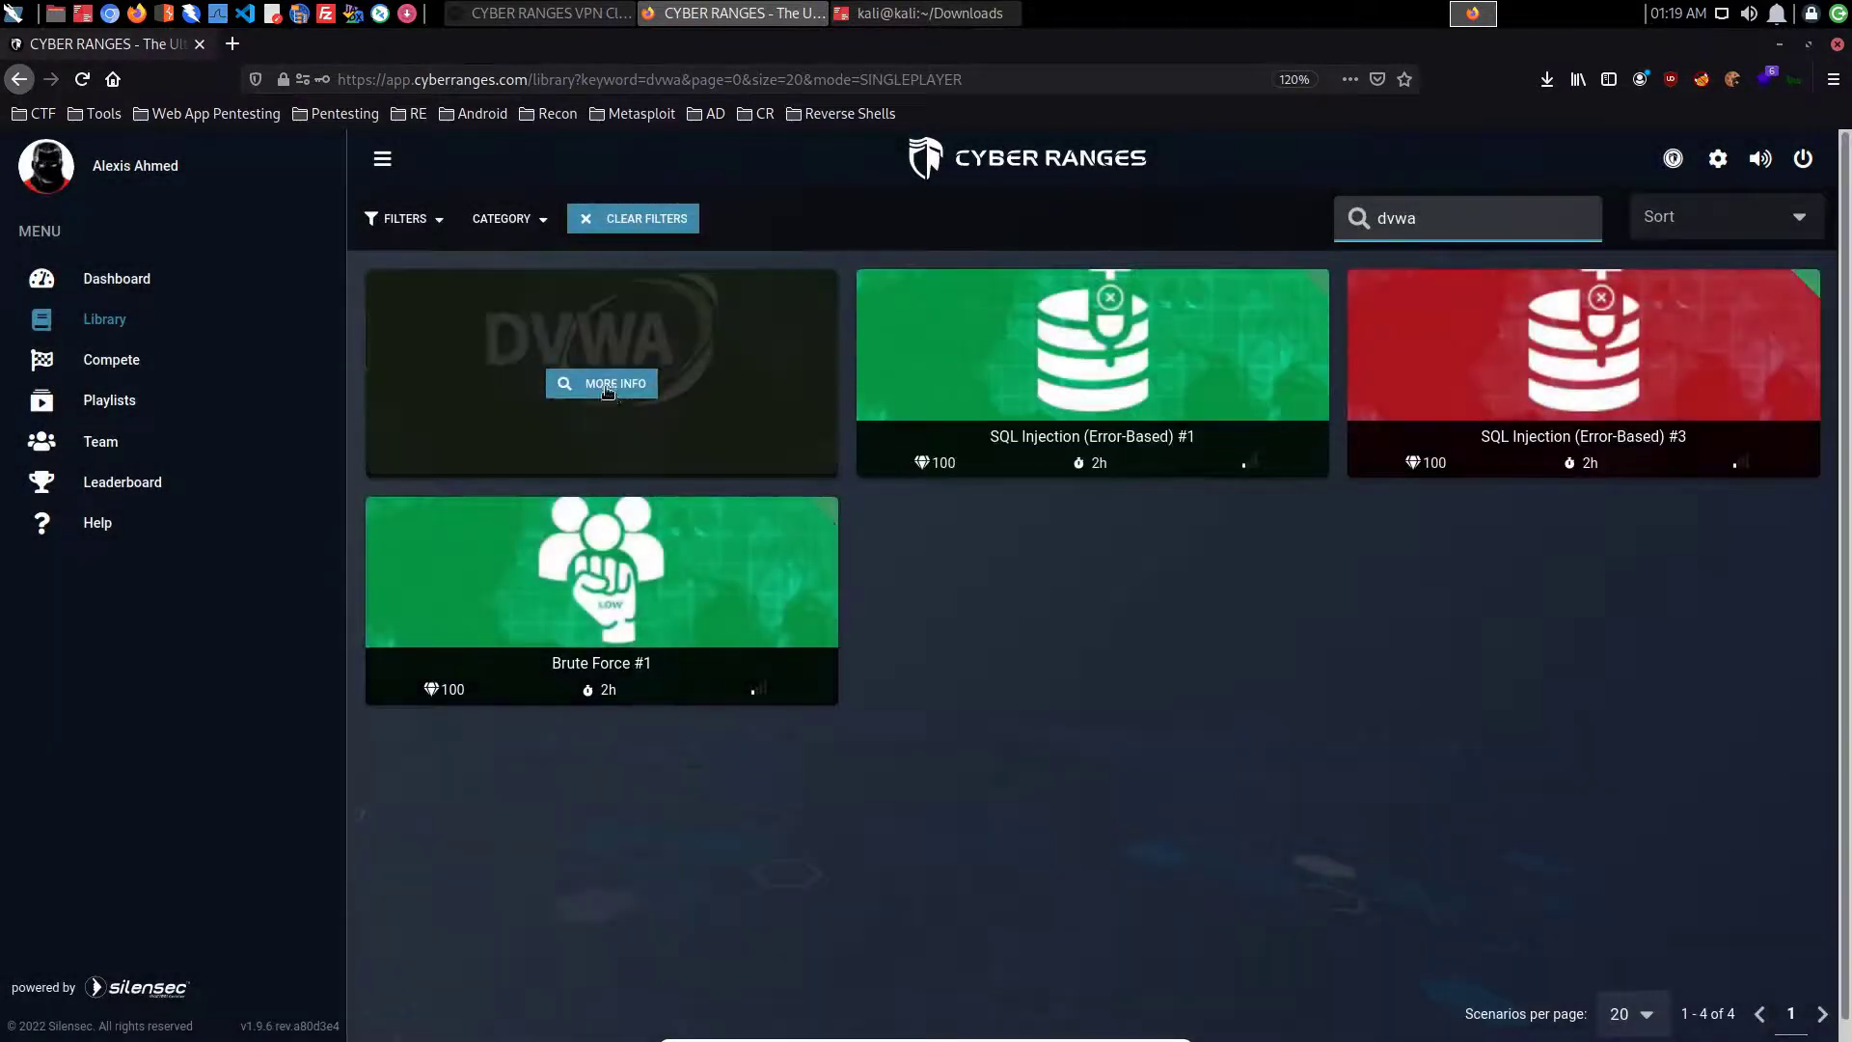
Step: Open the DVWA scenario card and start it, proceeding through to its Intel page
{"action": "left_click", "coordinate": [606, 384]}
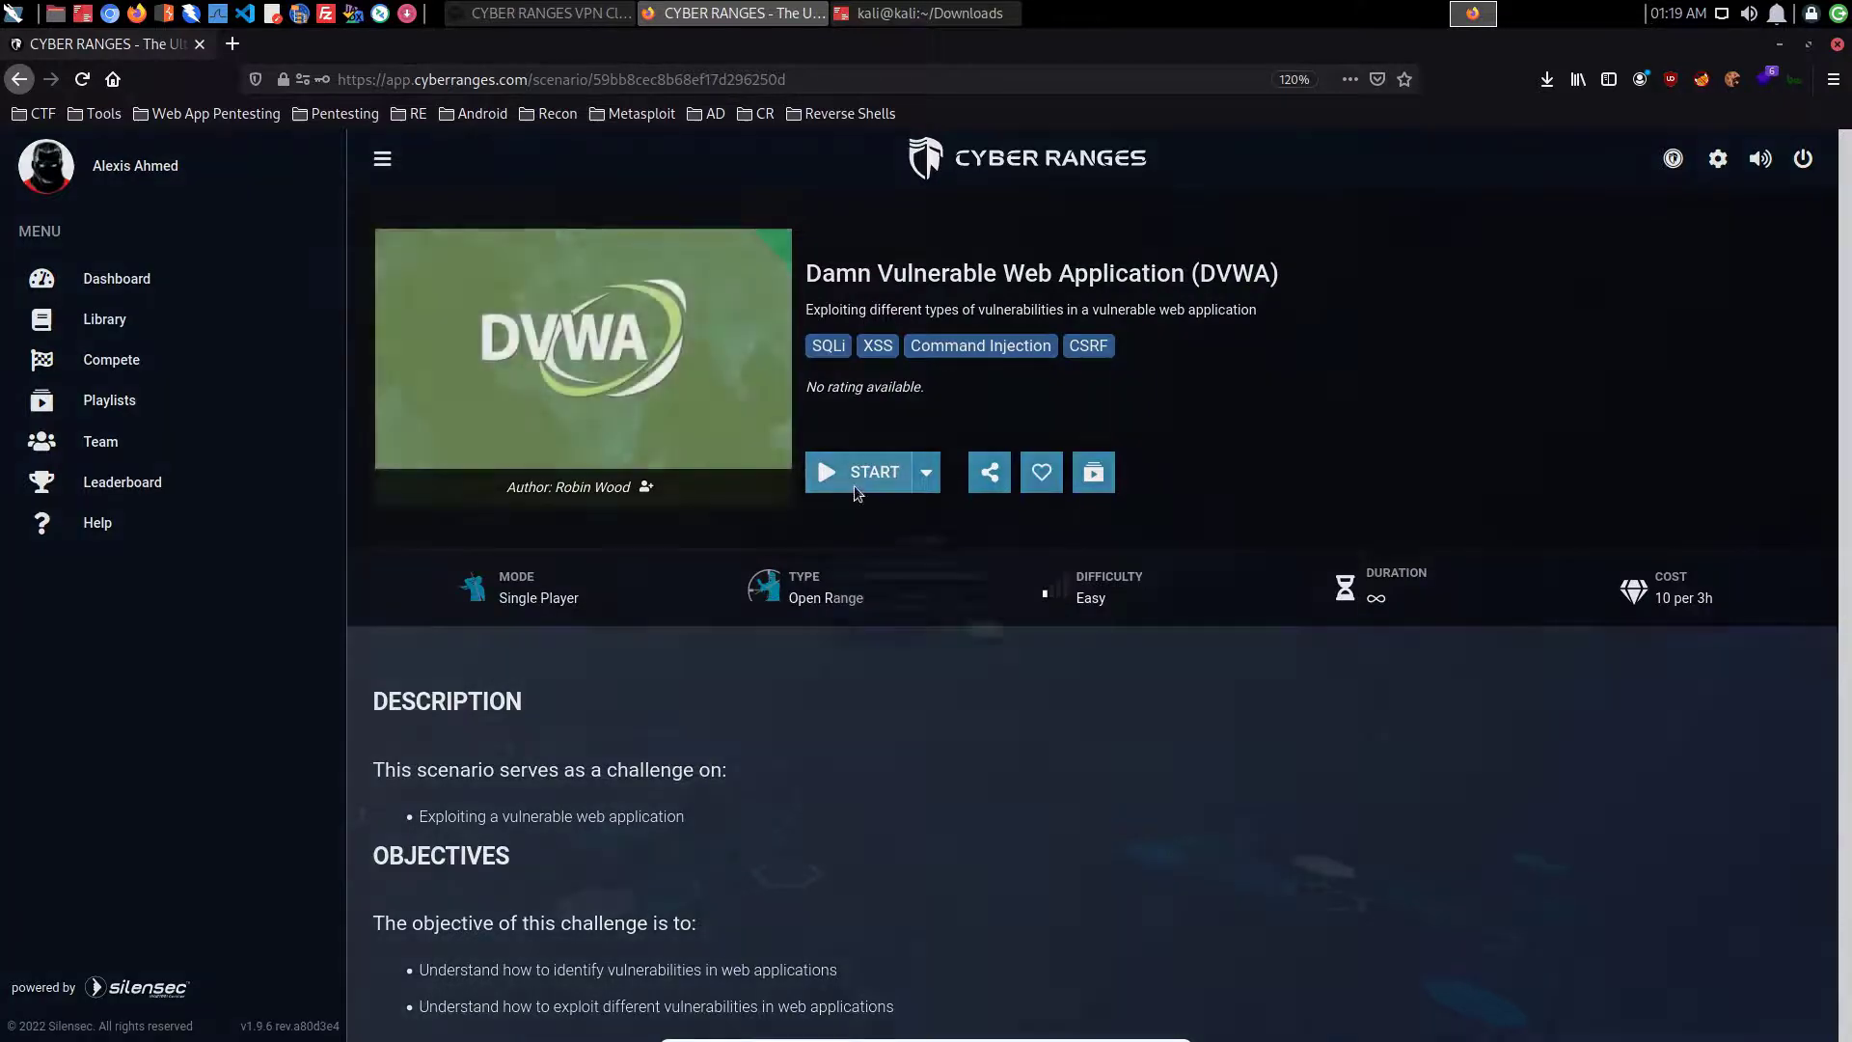
{"action": "left_click", "coordinate": [854, 484]}
{"action": "left_click", "coordinate": [1090, 698]}
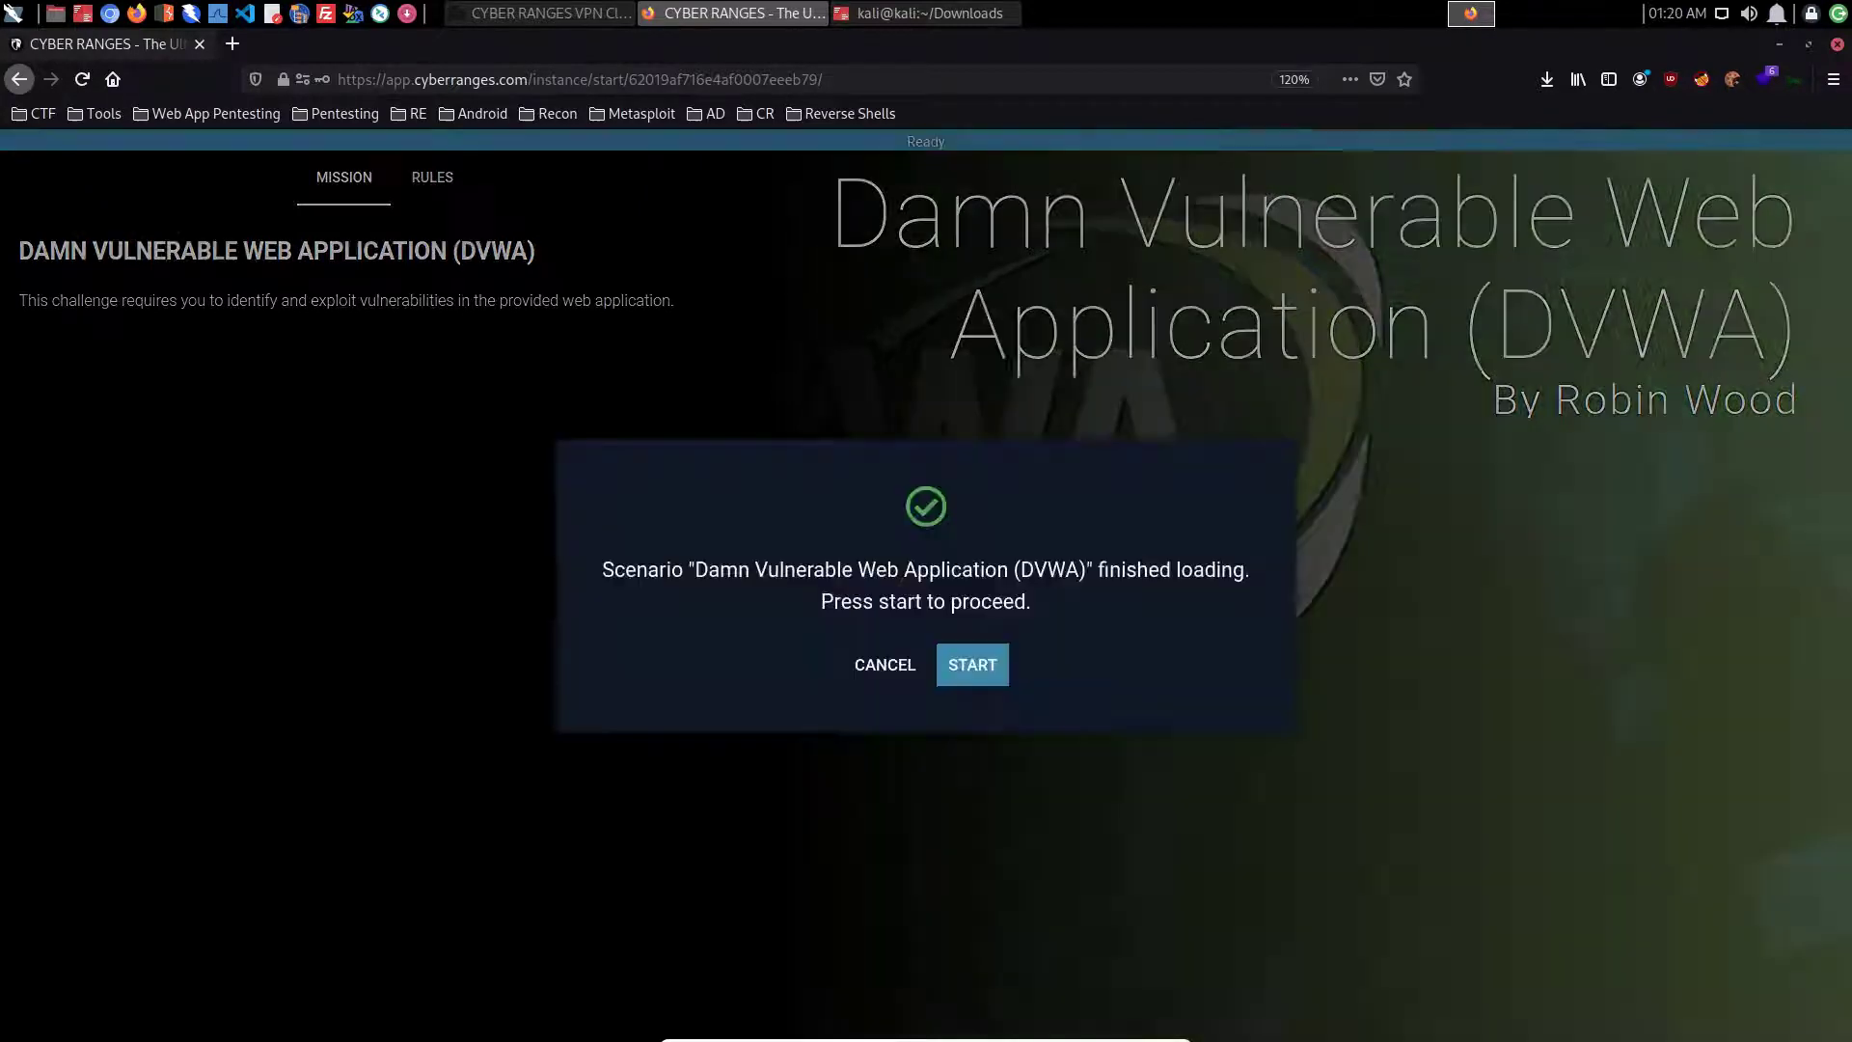
{"action": "left_click", "coordinate": [973, 670]}
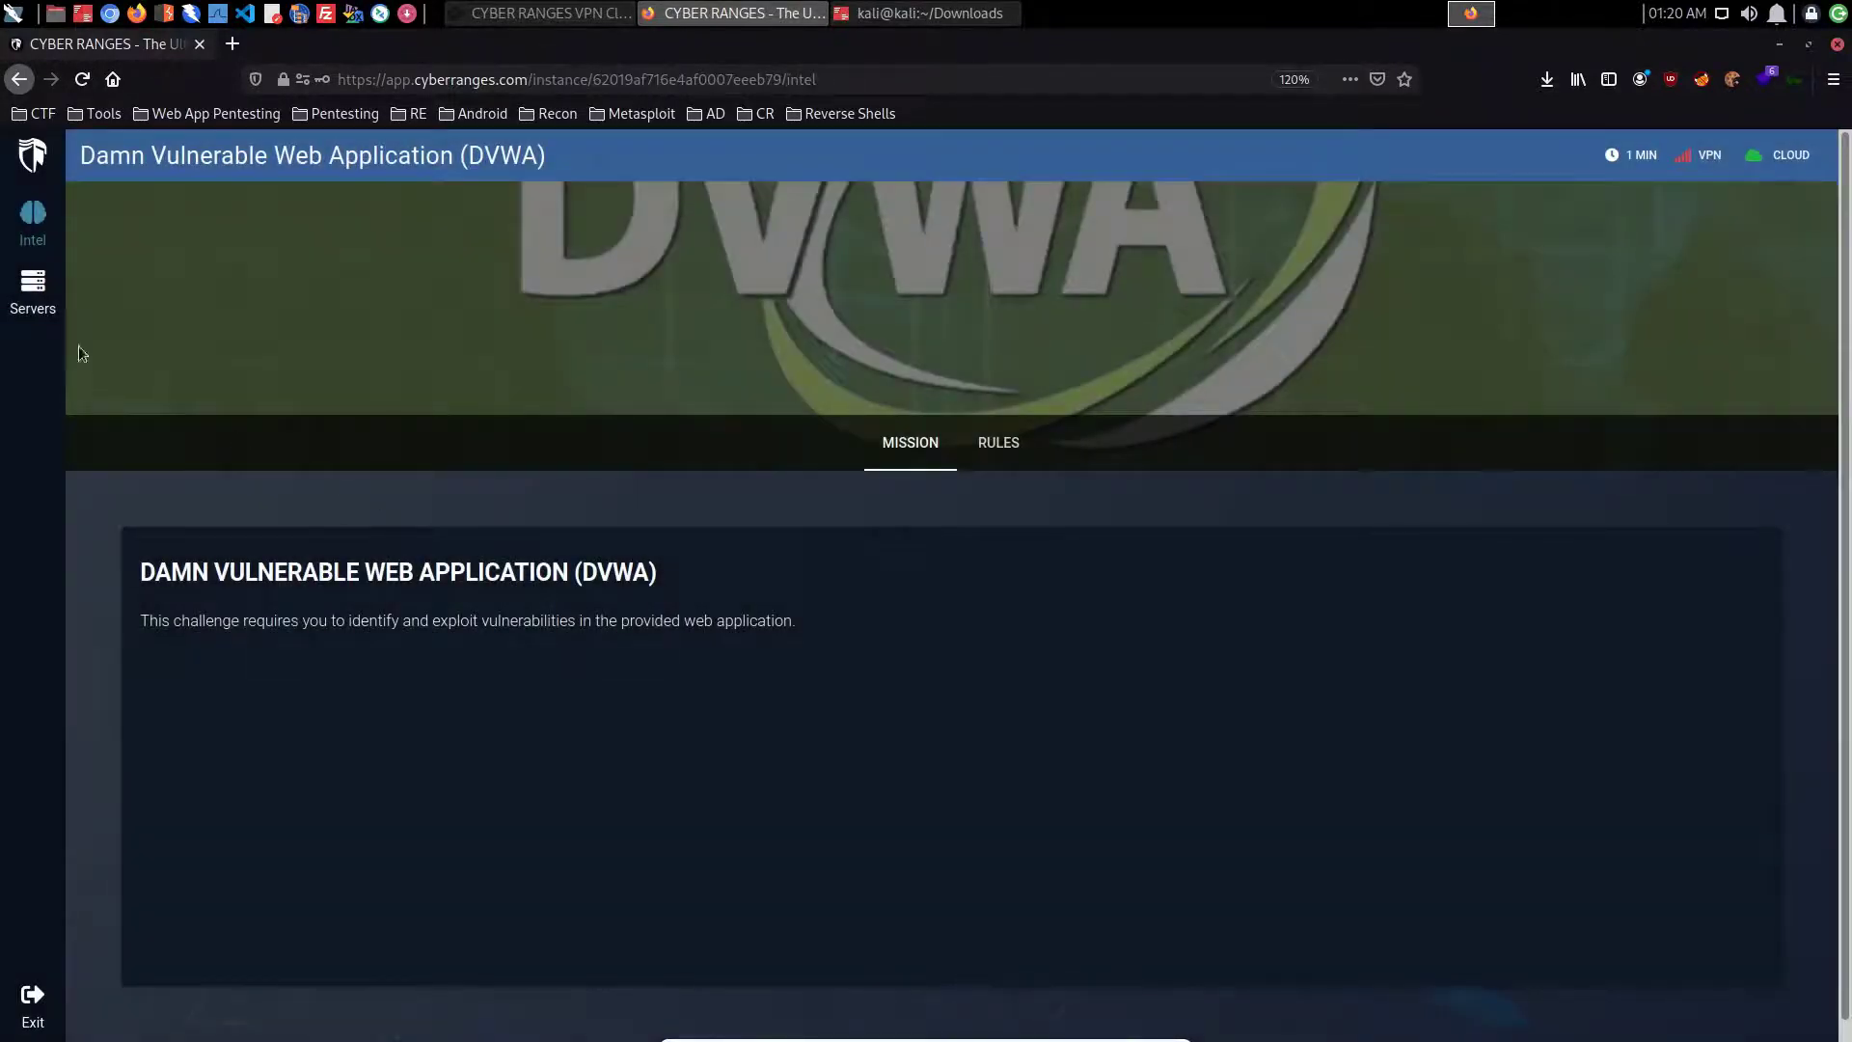
Step: Copy dvwa_server's IP 192.168.125.150 from Servers and load it in a new tab
{"action": "left_click", "coordinate": [48, 307]}
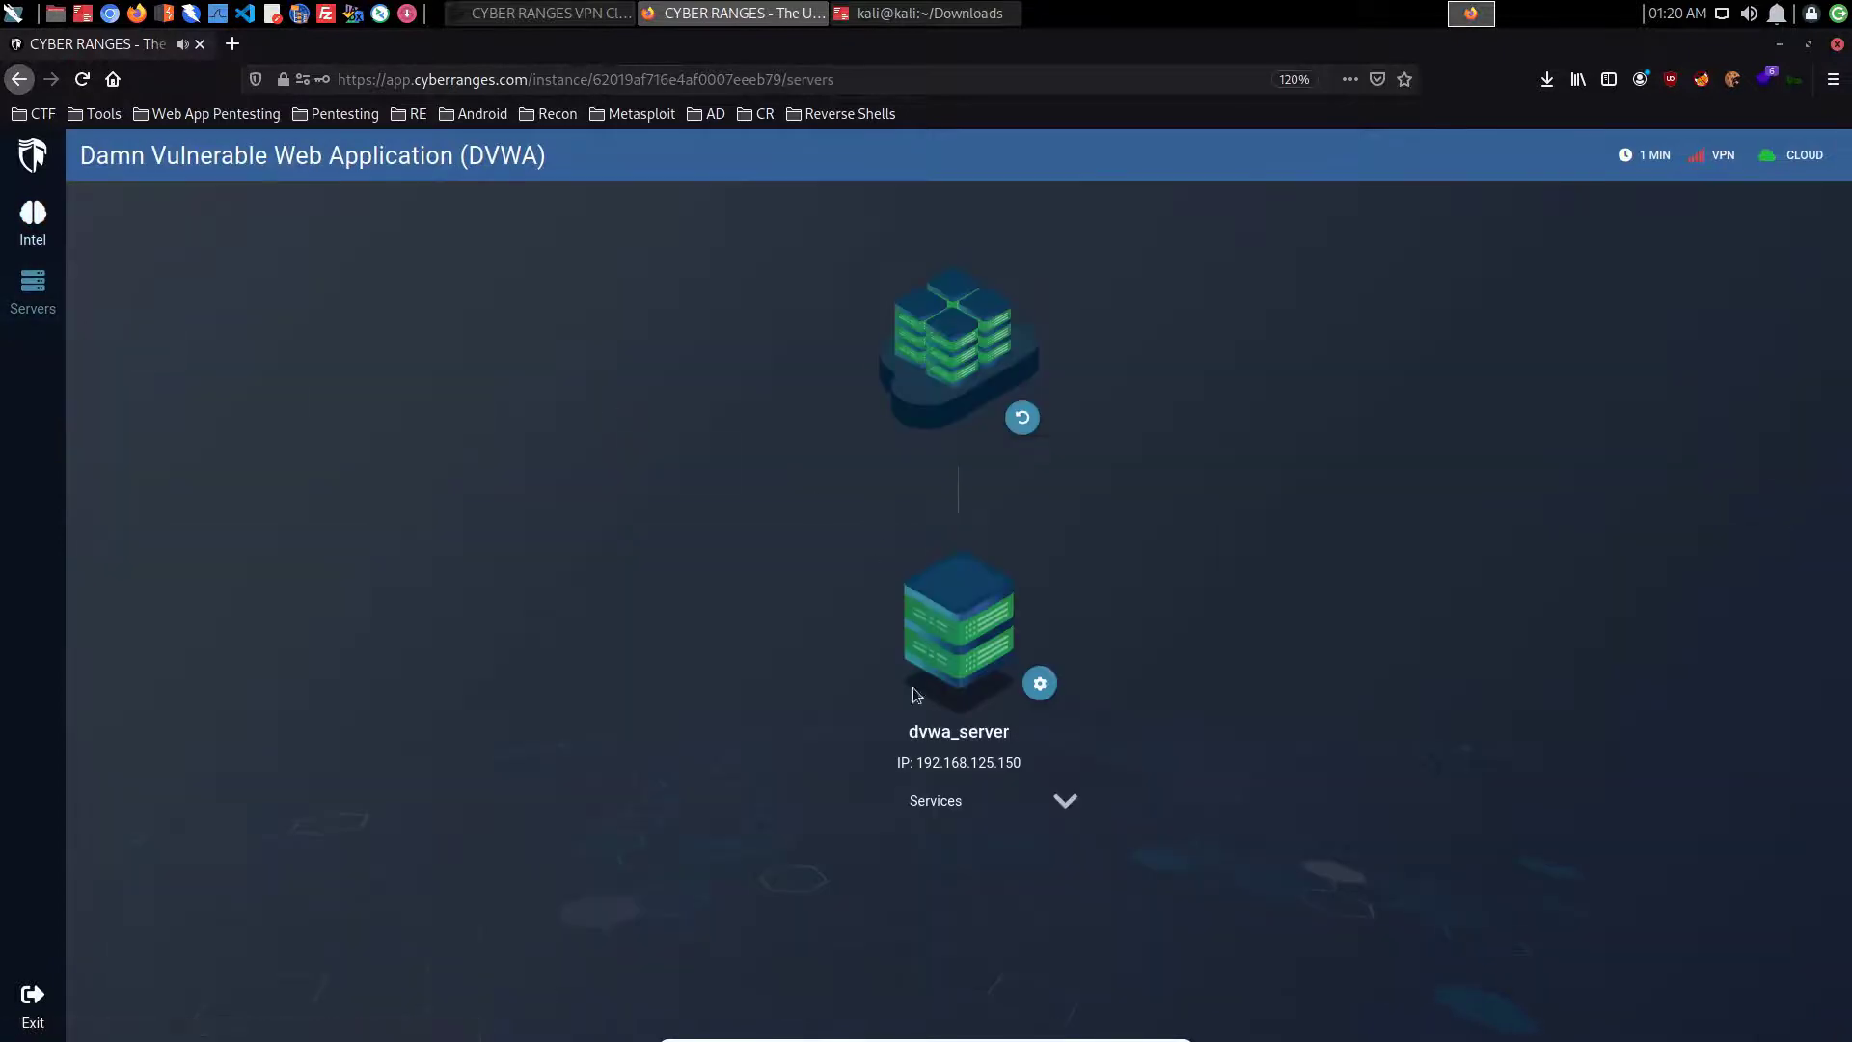
{"action": "left_click_drag", "start_coordinate": [1021, 762], "coordinate": [921, 767]}
{"action": "right_click", "coordinate": [942, 766]}
{"action": "left_click", "coordinate": [1000, 778]}
{"action": "left_click", "coordinate": [233, 43]}
{"action": "left_click", "coordinate": [354, 80]}
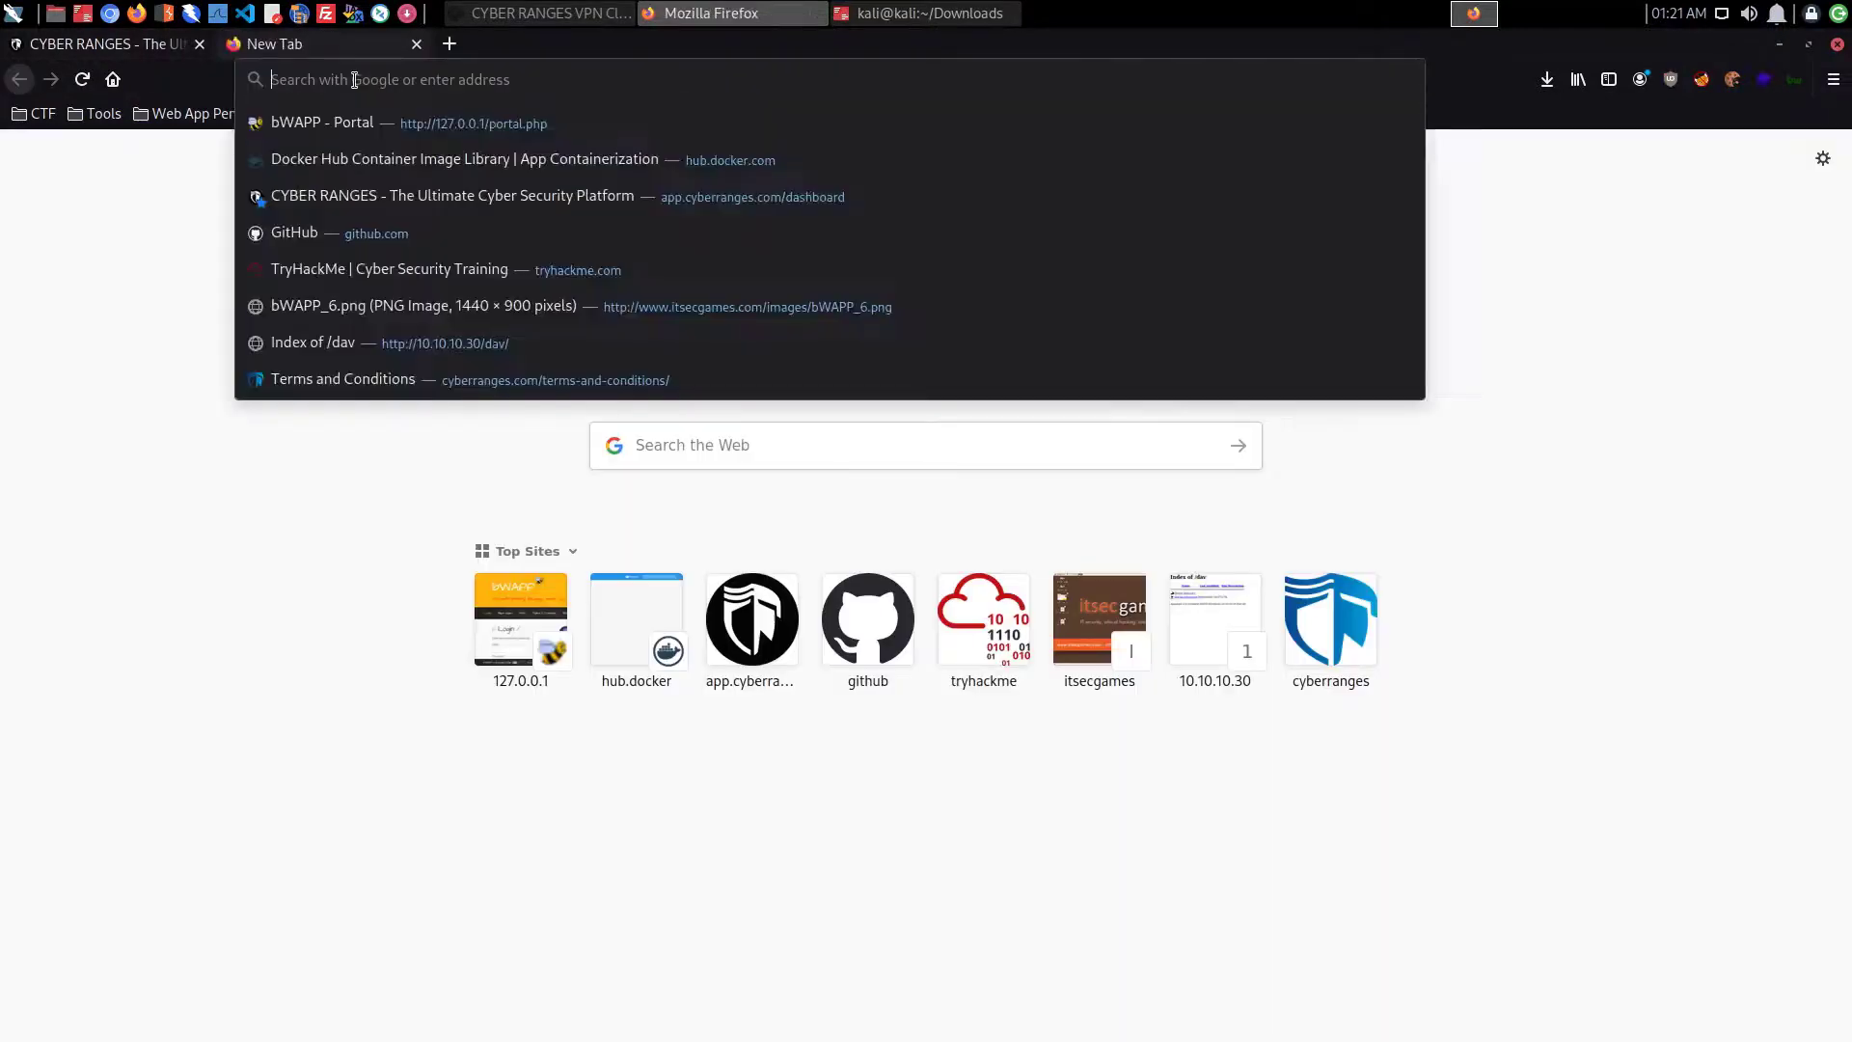
{"action": "key", "text": "ctrl+v"}
{"action": "key", "text": "Return"}
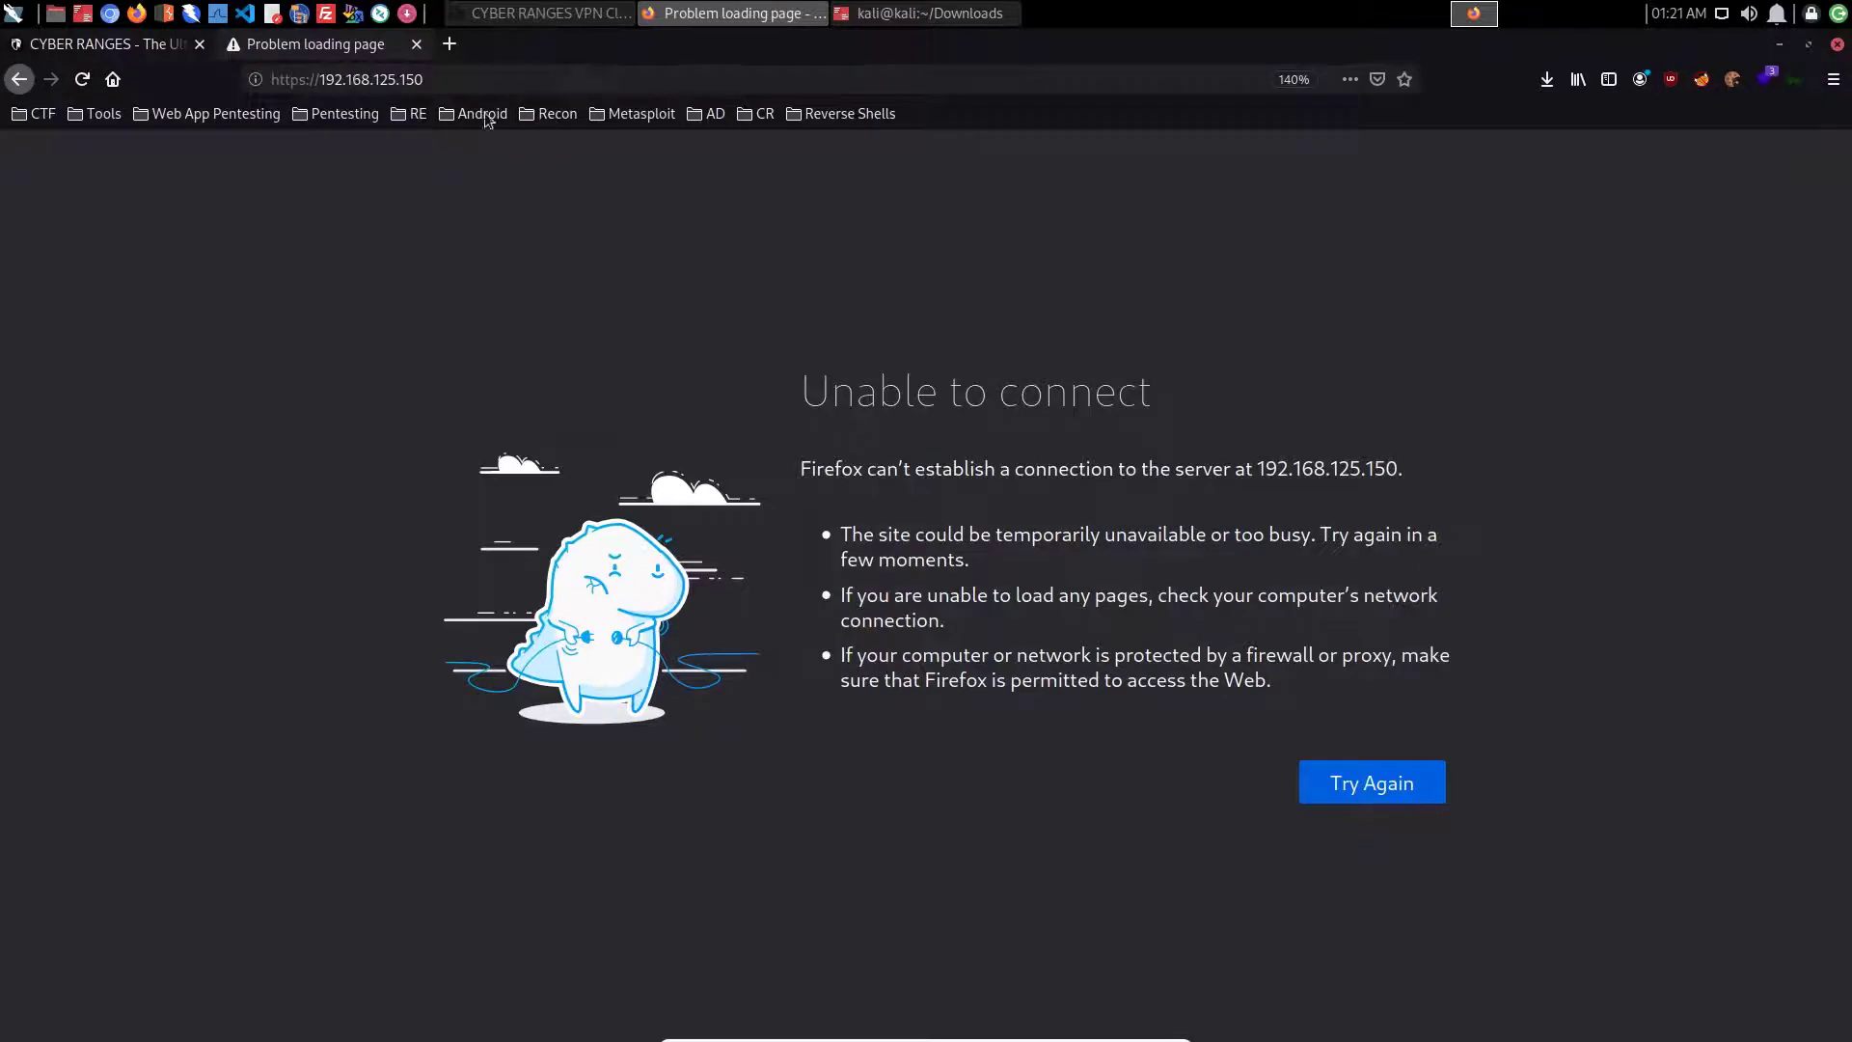
Step: Change the address from https to http and open the dvwa/ folder to reach login.php
{"action": "left_click", "coordinate": [299, 79]}
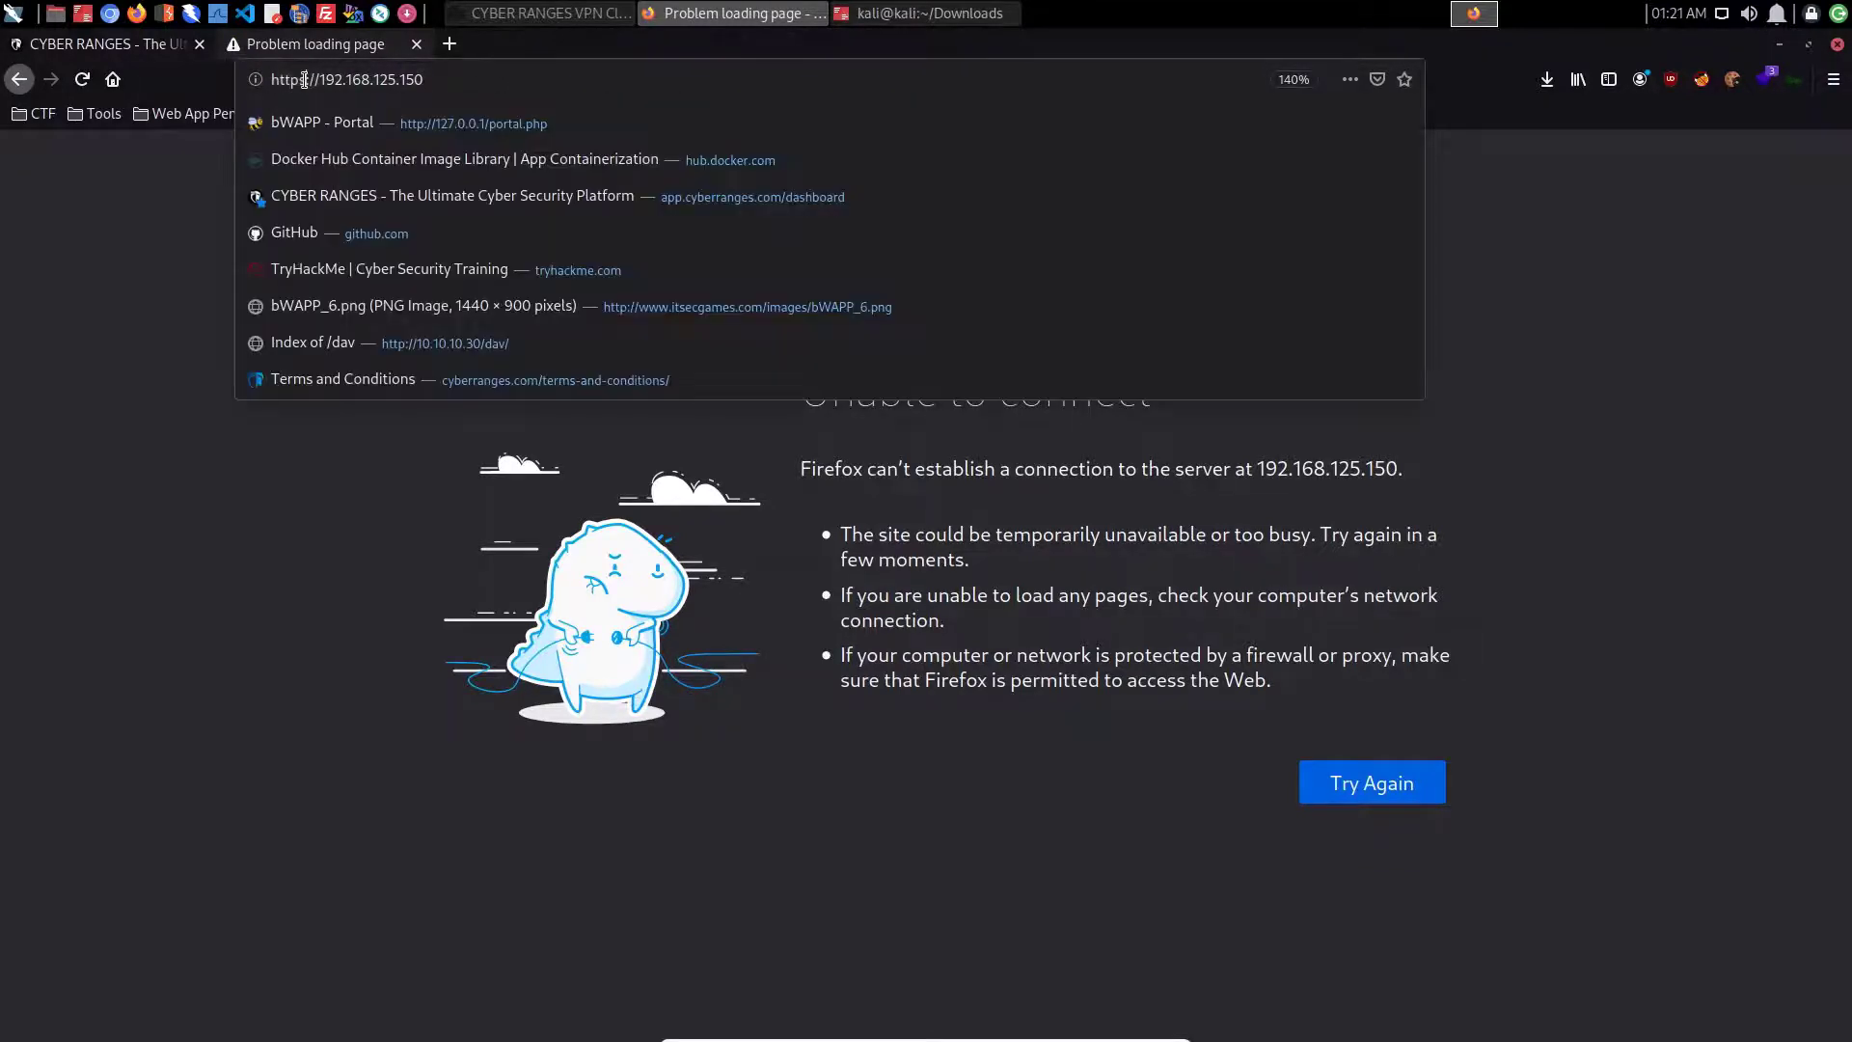
{"action": "key", "text": "Delete"}
{"action": "key", "text": "Delete"}
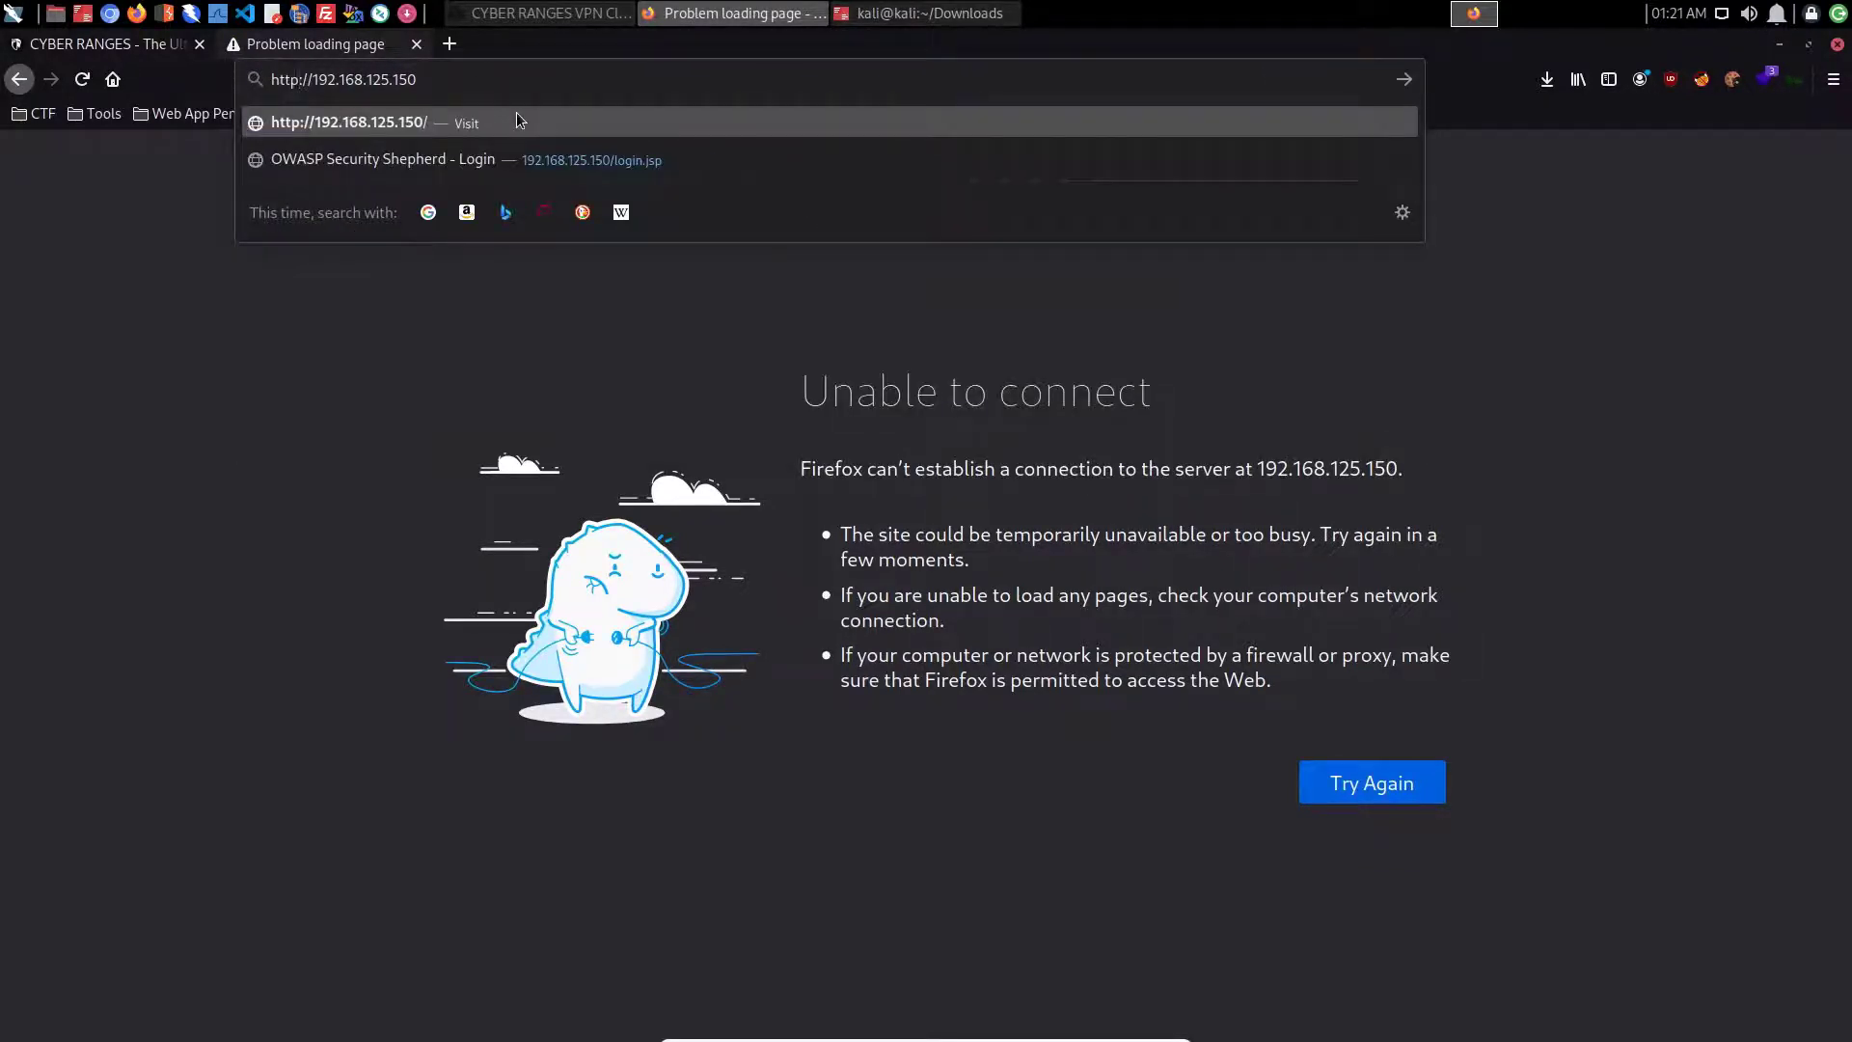
{"action": "key", "text": "Return"}
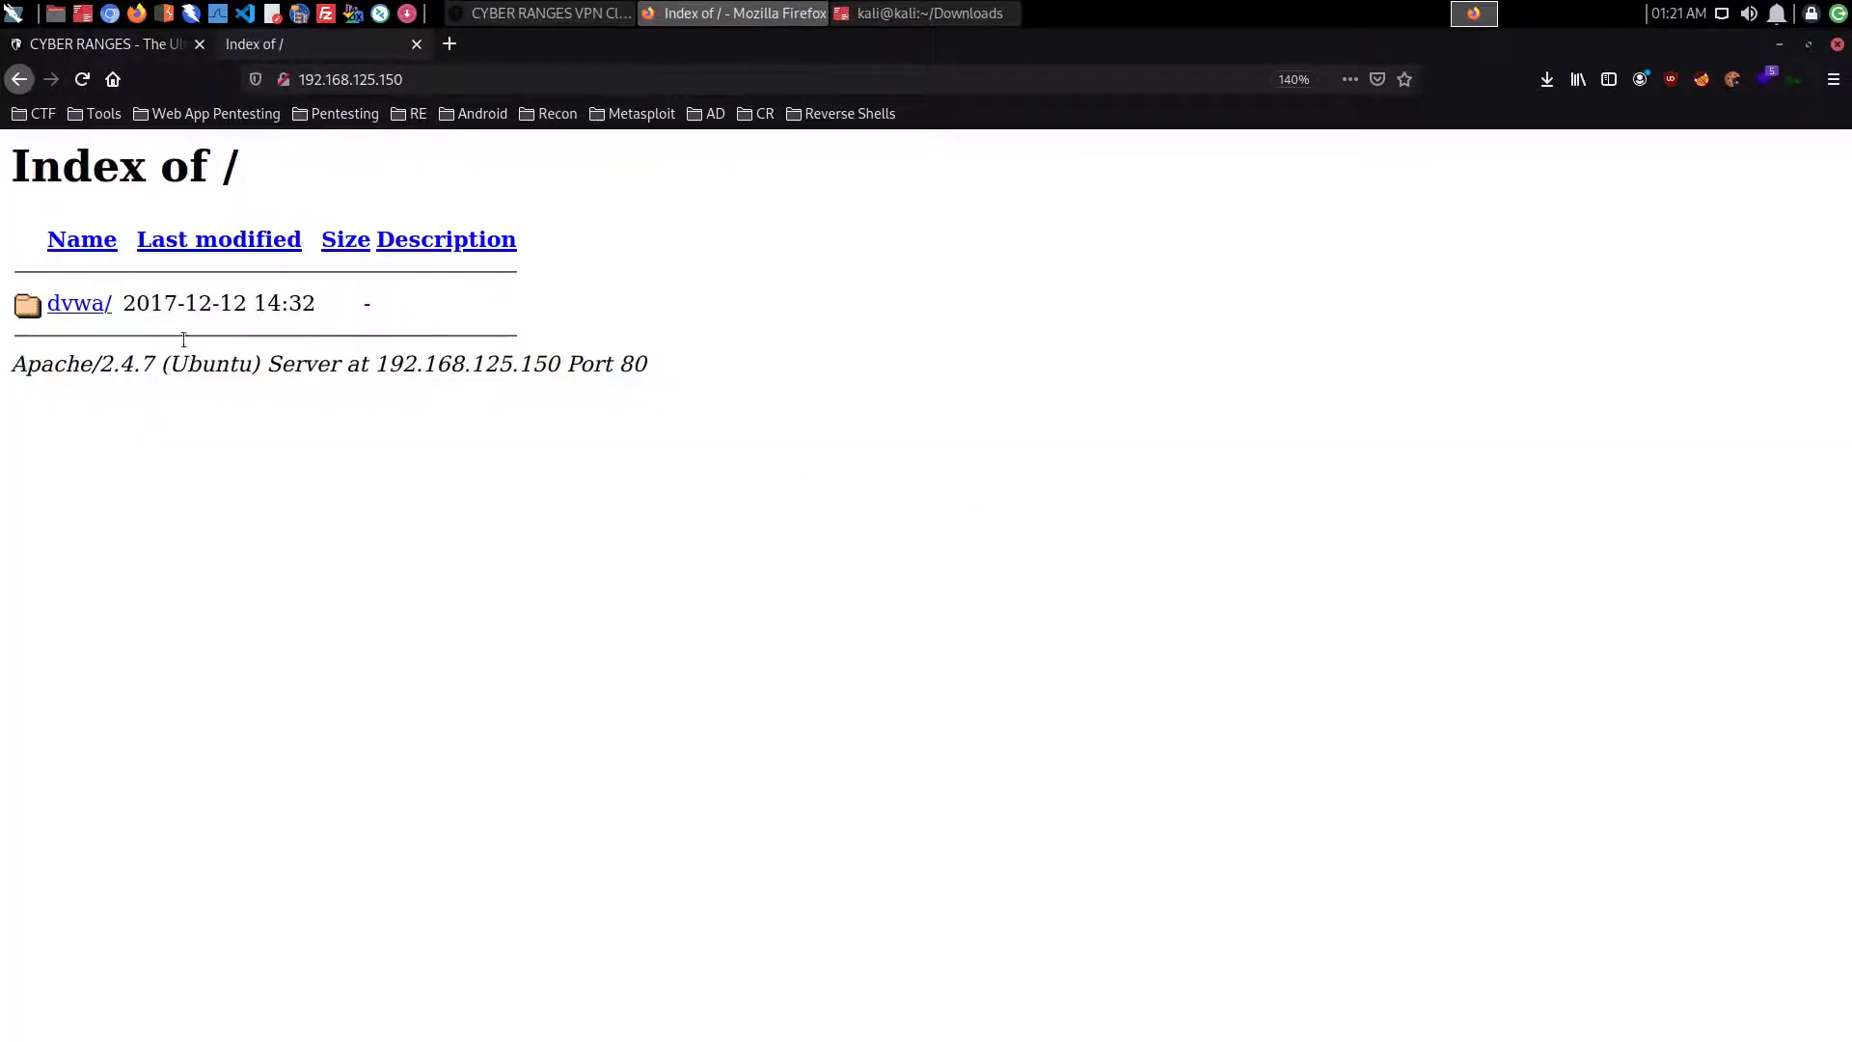
{"action": "left_click", "coordinate": [79, 305]}
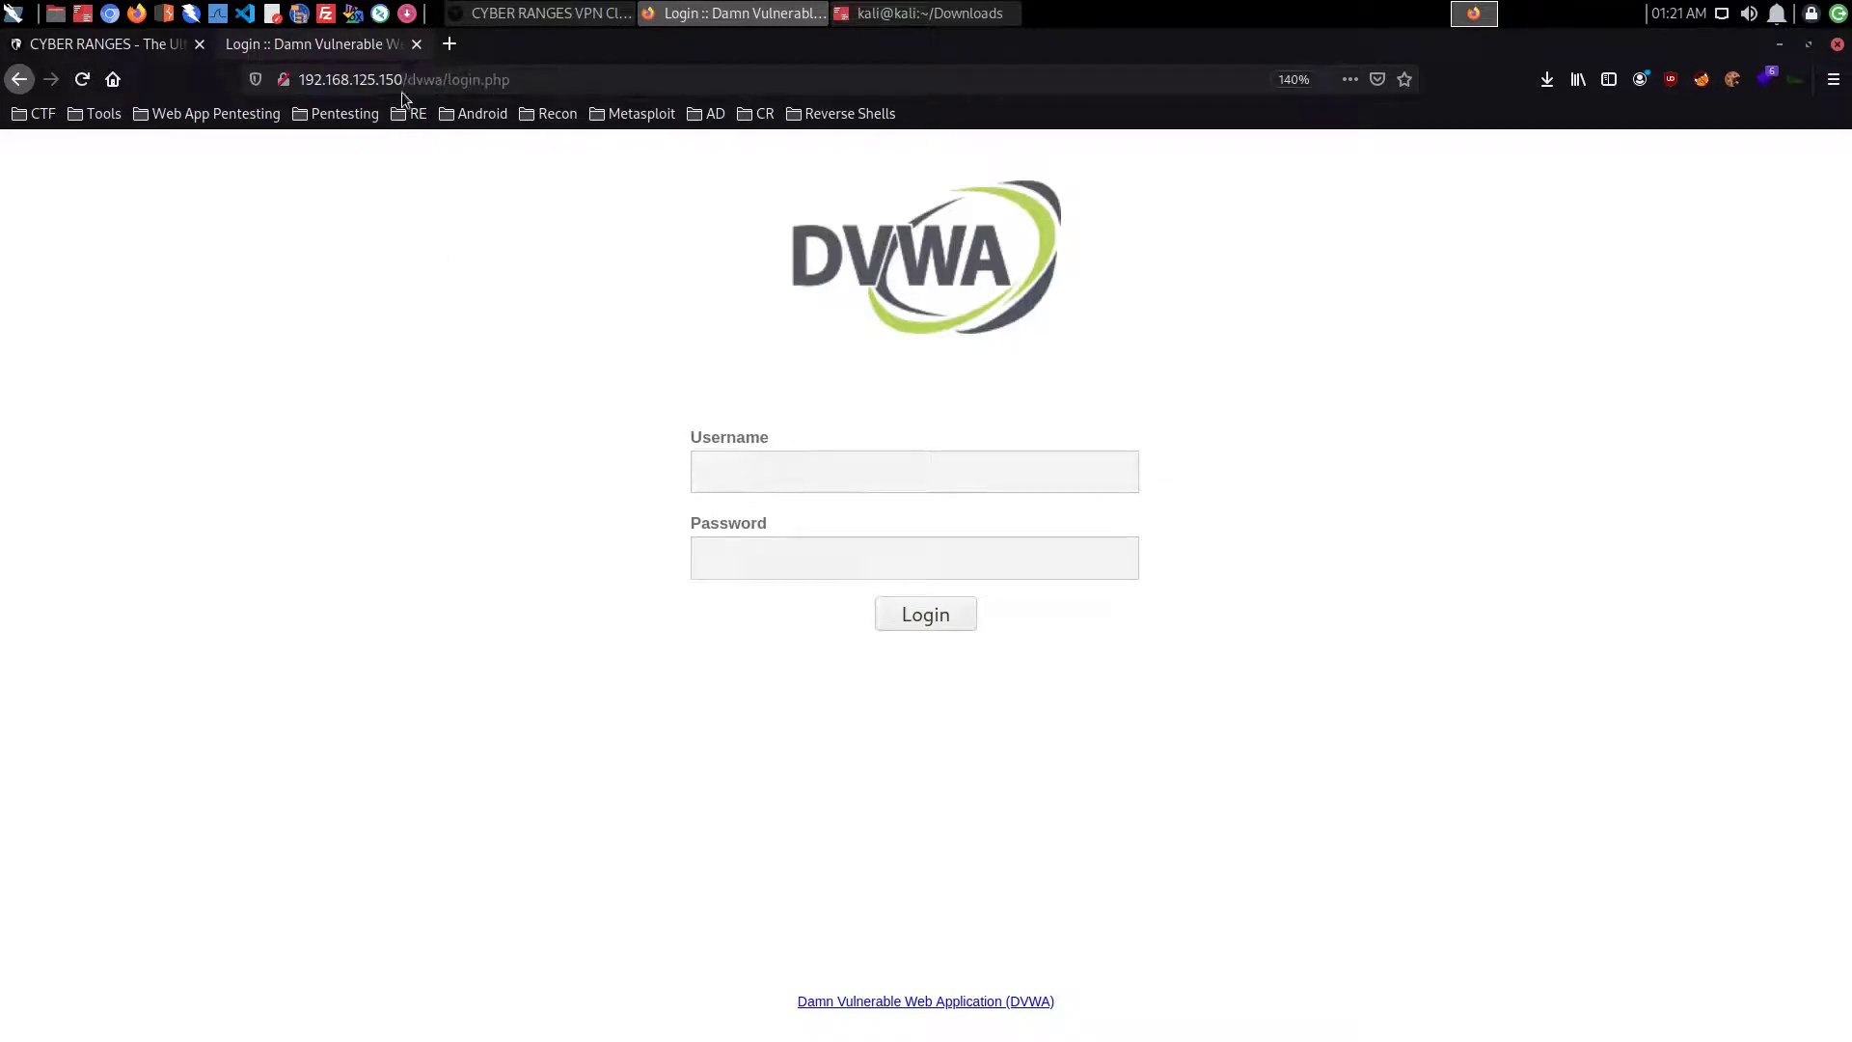
Step: Disconnect the VPN and reload the DVWA login page
{"action": "left_click", "coordinate": [602, 19]}
{"action": "left_click_drag", "start_coordinate": [839, 197], "coordinate": [949, 197]}
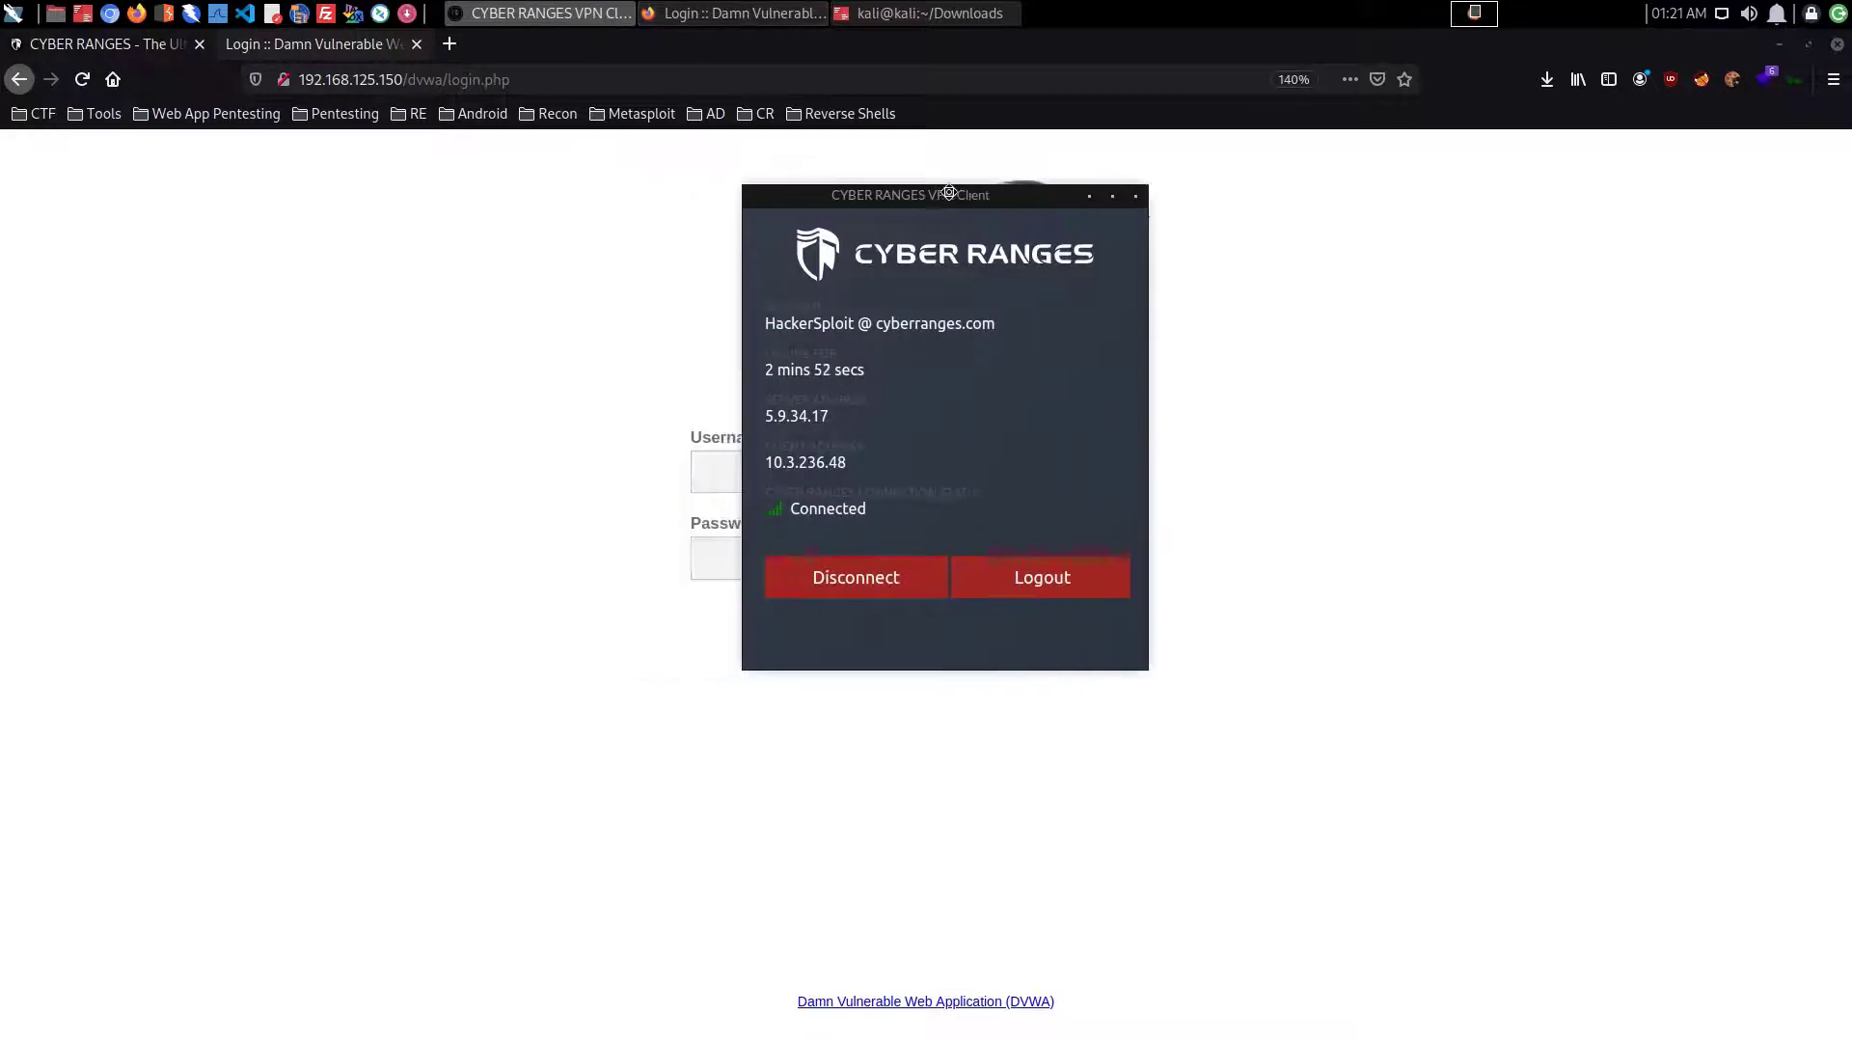
{"action": "left_click", "coordinate": [878, 576]}
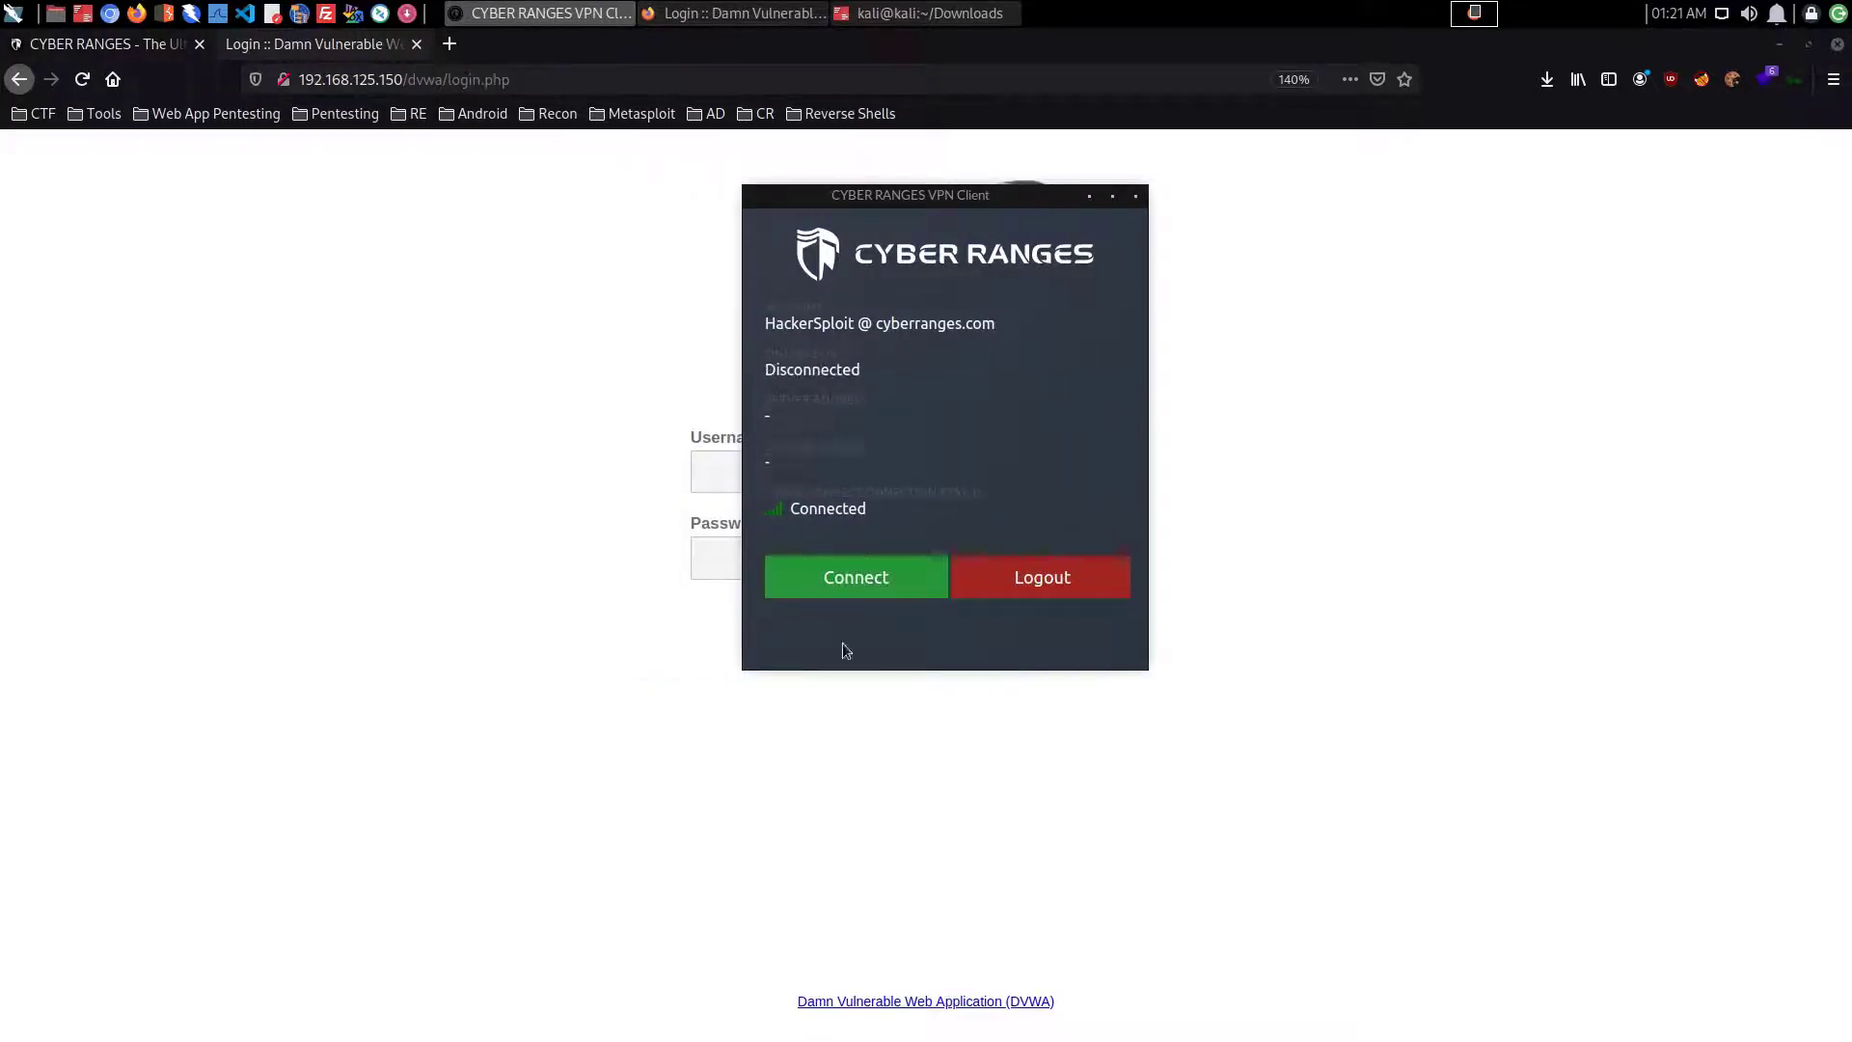
{"action": "left_click", "coordinate": [355, 570]}
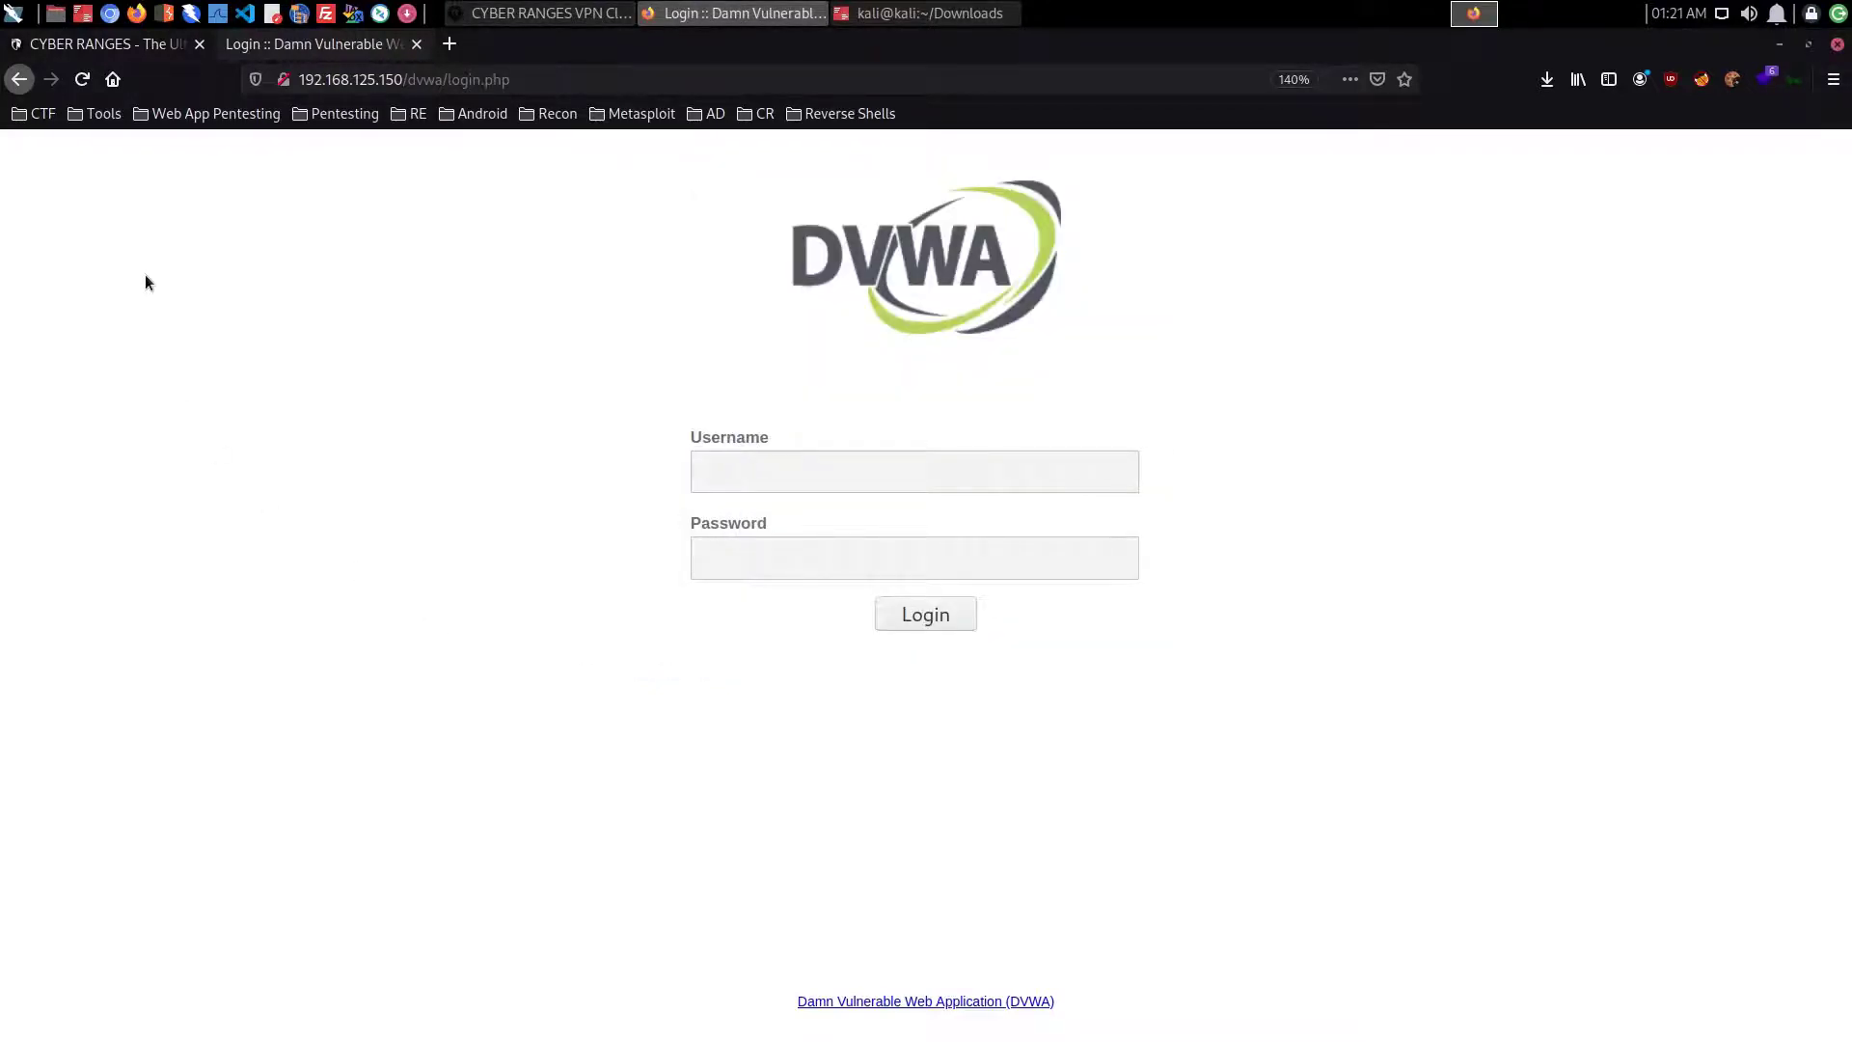
{"action": "left_click", "coordinate": [82, 81]}
Step: Reconnect the VPN, reload the DVWA login page, and bring up the Cyber Ranges dashboard
{"action": "left_click", "coordinate": [573, 14]}
{"action": "left_click", "coordinate": [883, 576]}
{"action": "left_click", "coordinate": [336, 497]}
{"action": "left_click", "coordinate": [557, 13]}
{"action": "left_click_drag", "start_coordinate": [900, 197], "coordinate": [787, 197]}
{"action": "left_click", "coordinate": [378, 318]}
{"action": "left_click", "coordinate": [82, 80]}
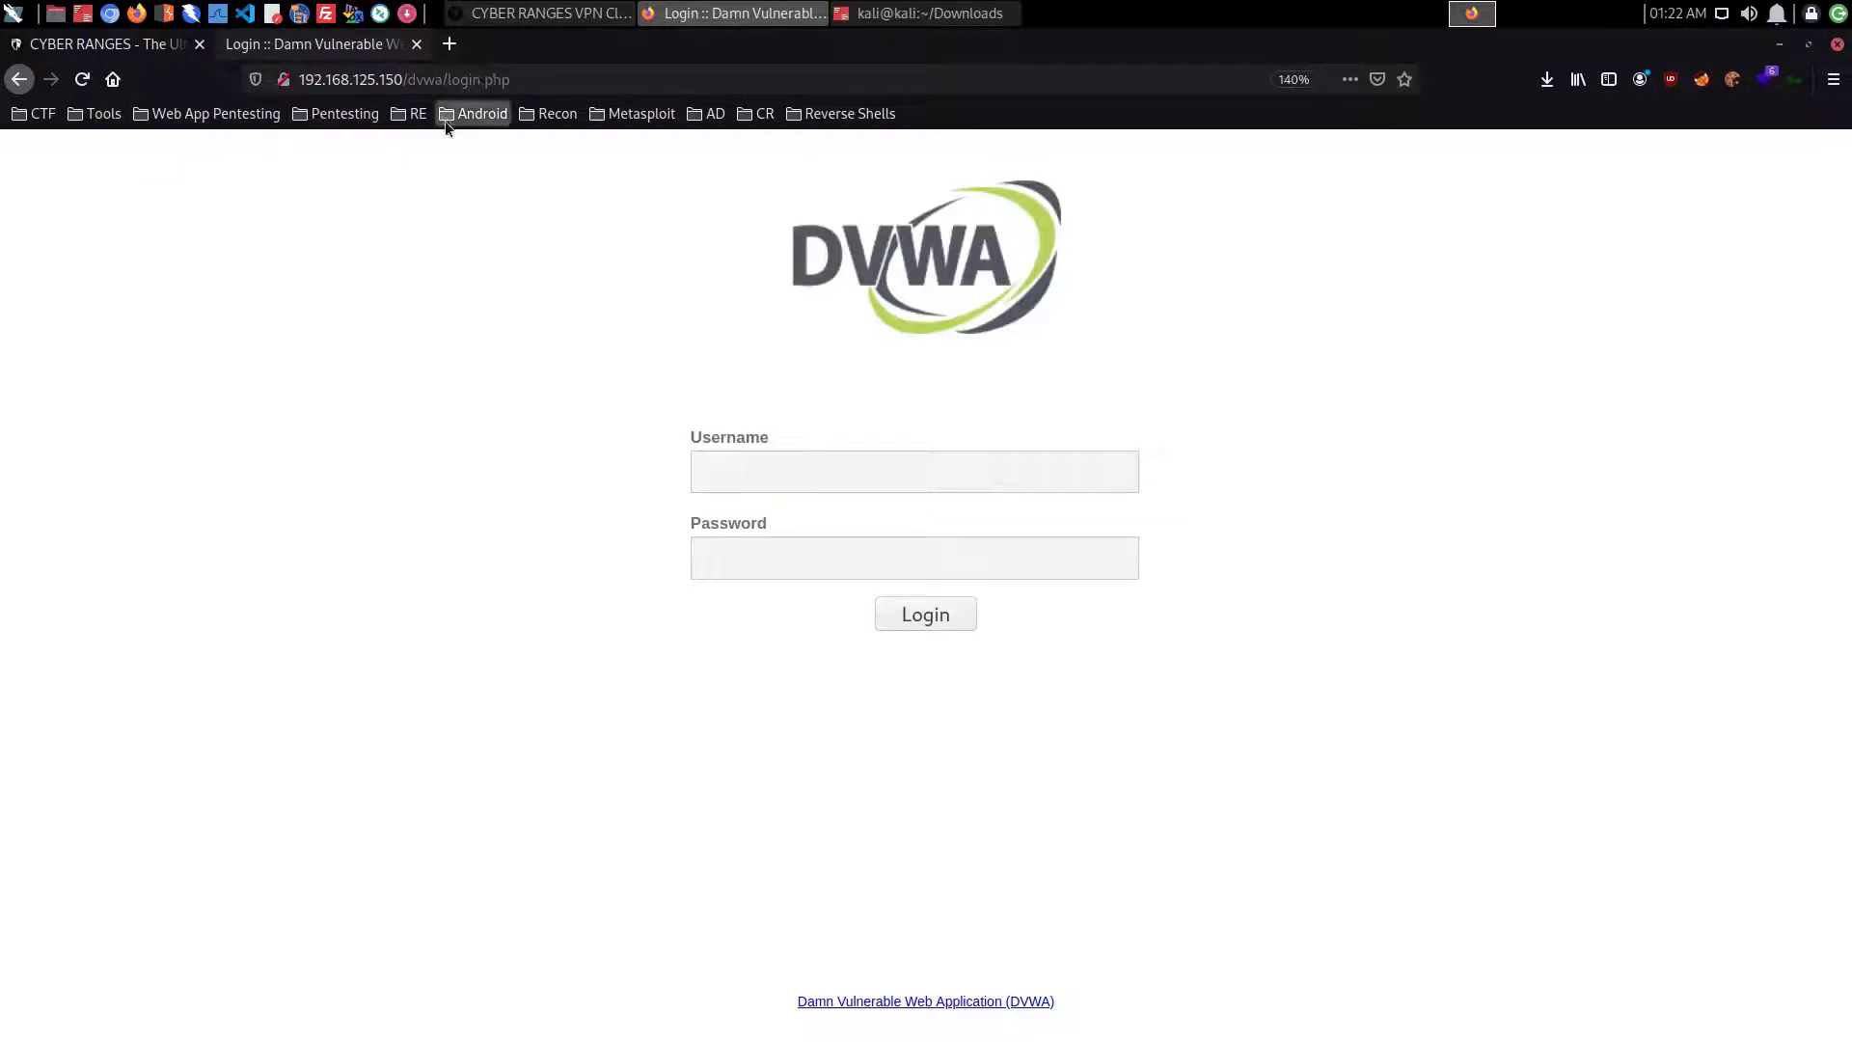
{"action": "left_click", "coordinate": [127, 46]}
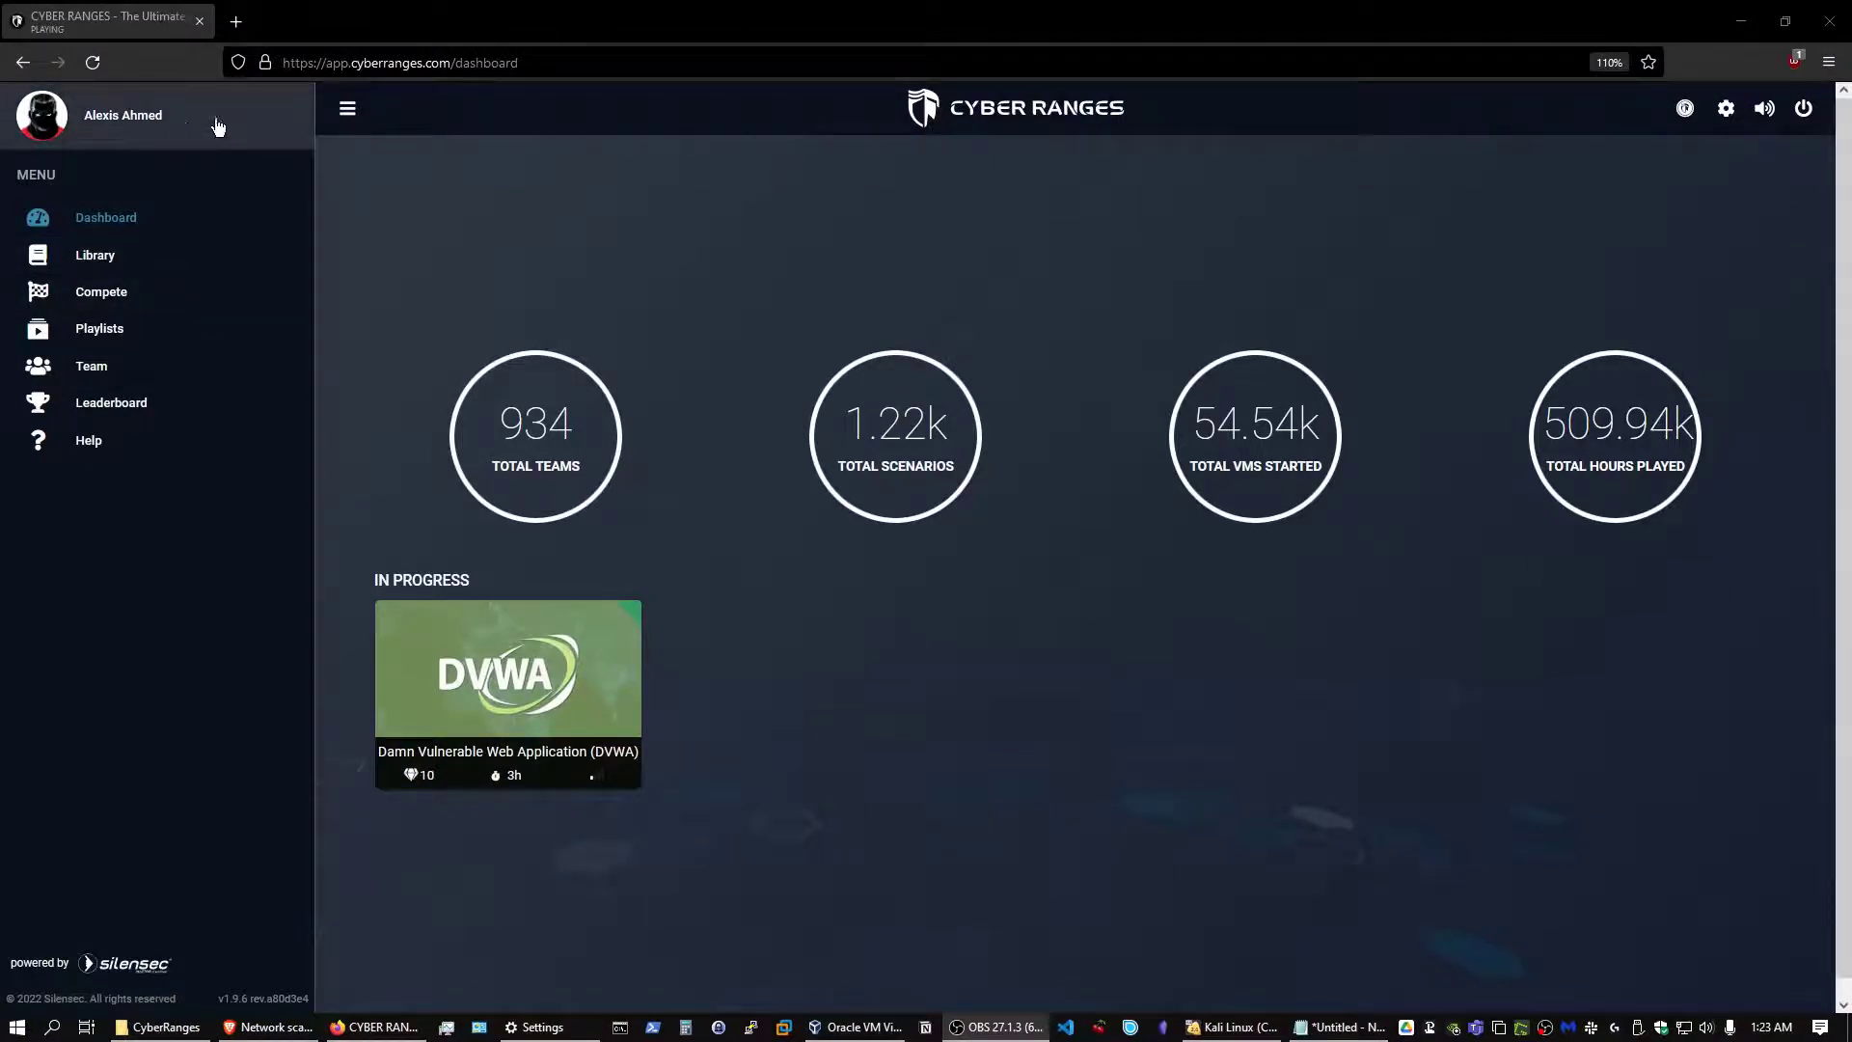
Step: Download the Windows VPN client installer from the profile page and run it from Firefox downloads
{"action": "left_click", "coordinate": [151, 125]}
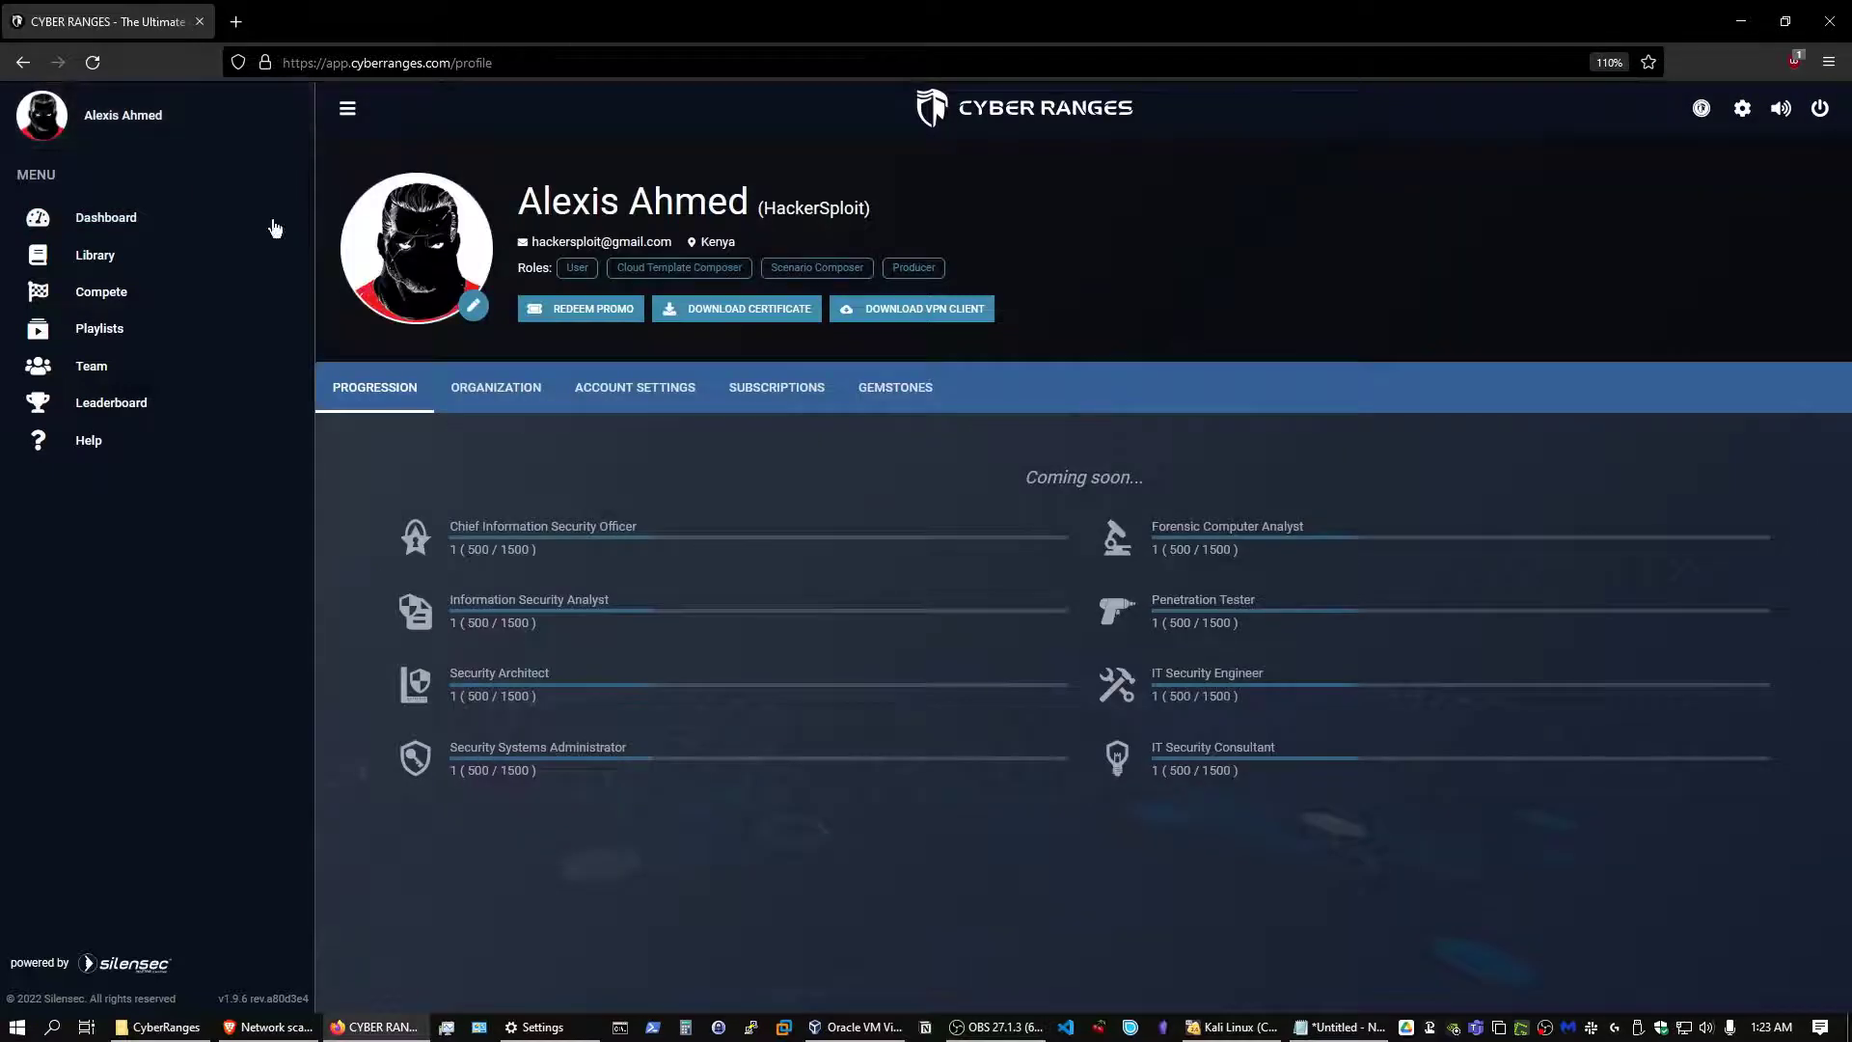
{"action": "left_click", "coordinate": [906, 308]}
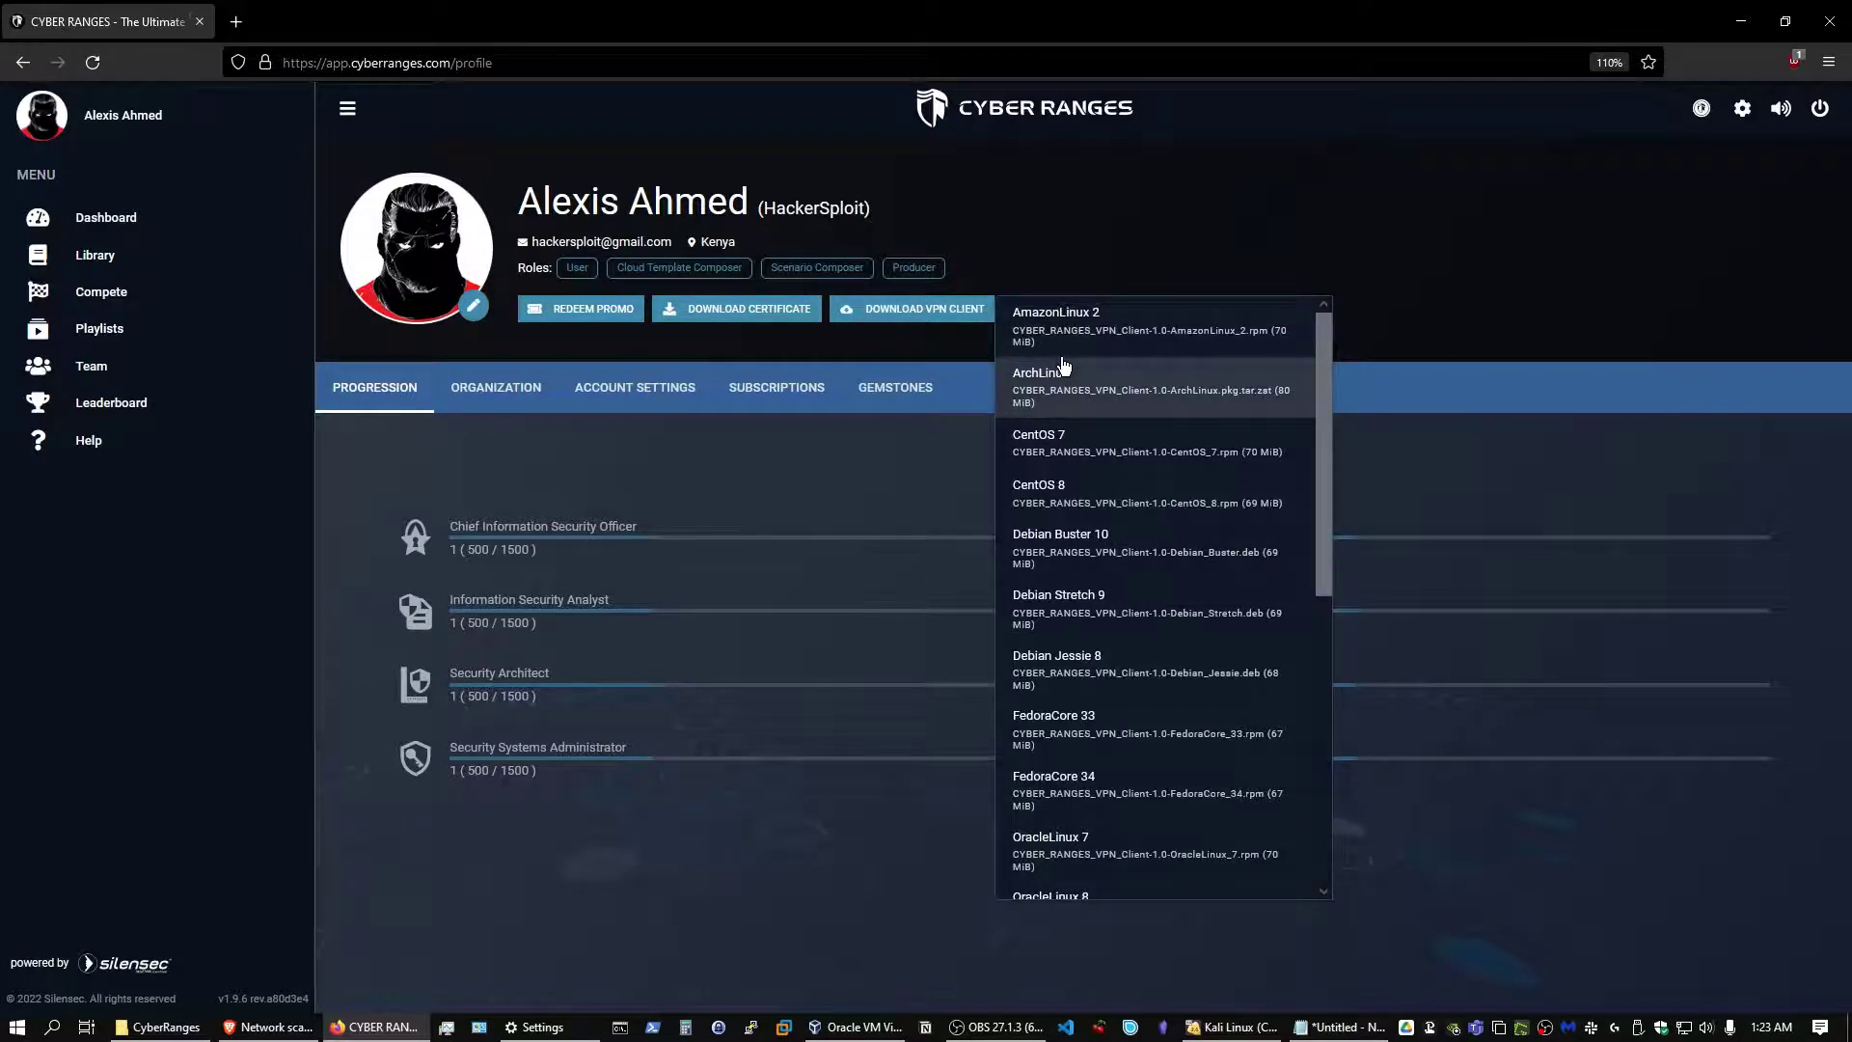
{"action": "scroll", "coordinate": [1131, 442], "scroll_direction": "down", "scroll_amount": 5}
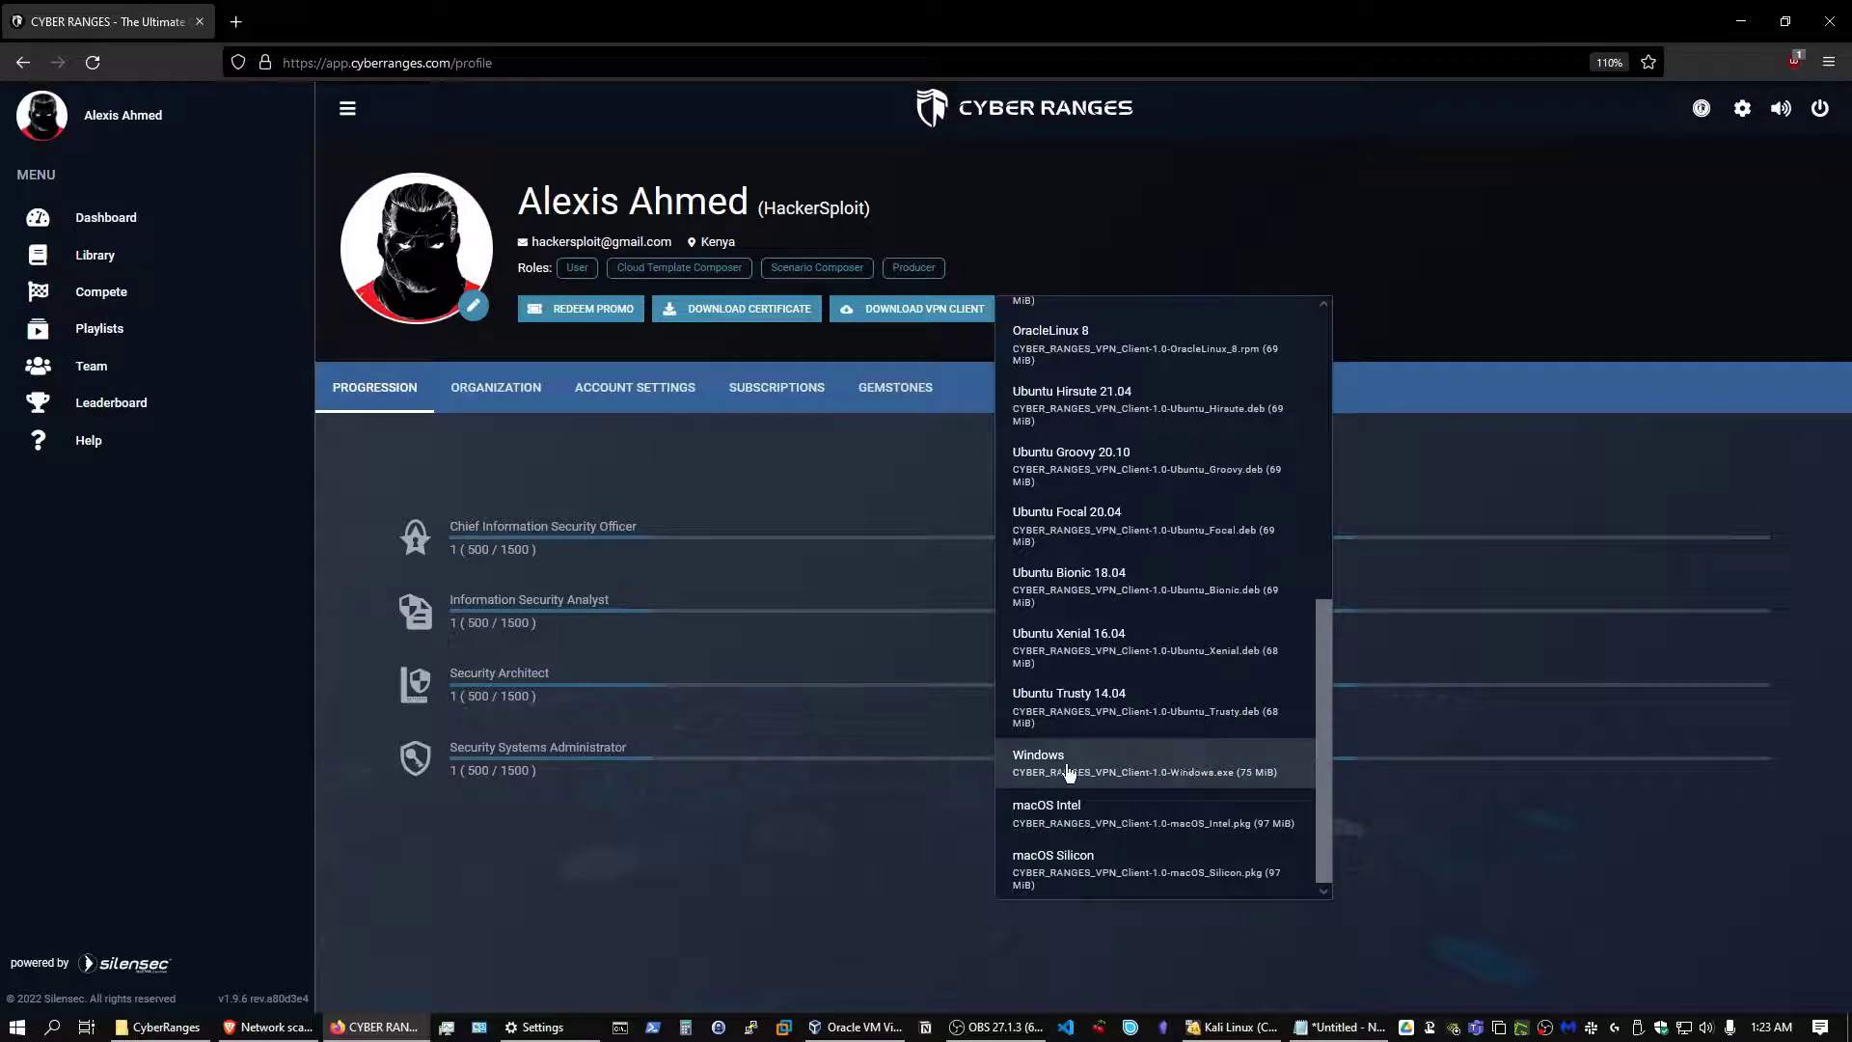
{"action": "left_click", "coordinate": [1098, 773]}
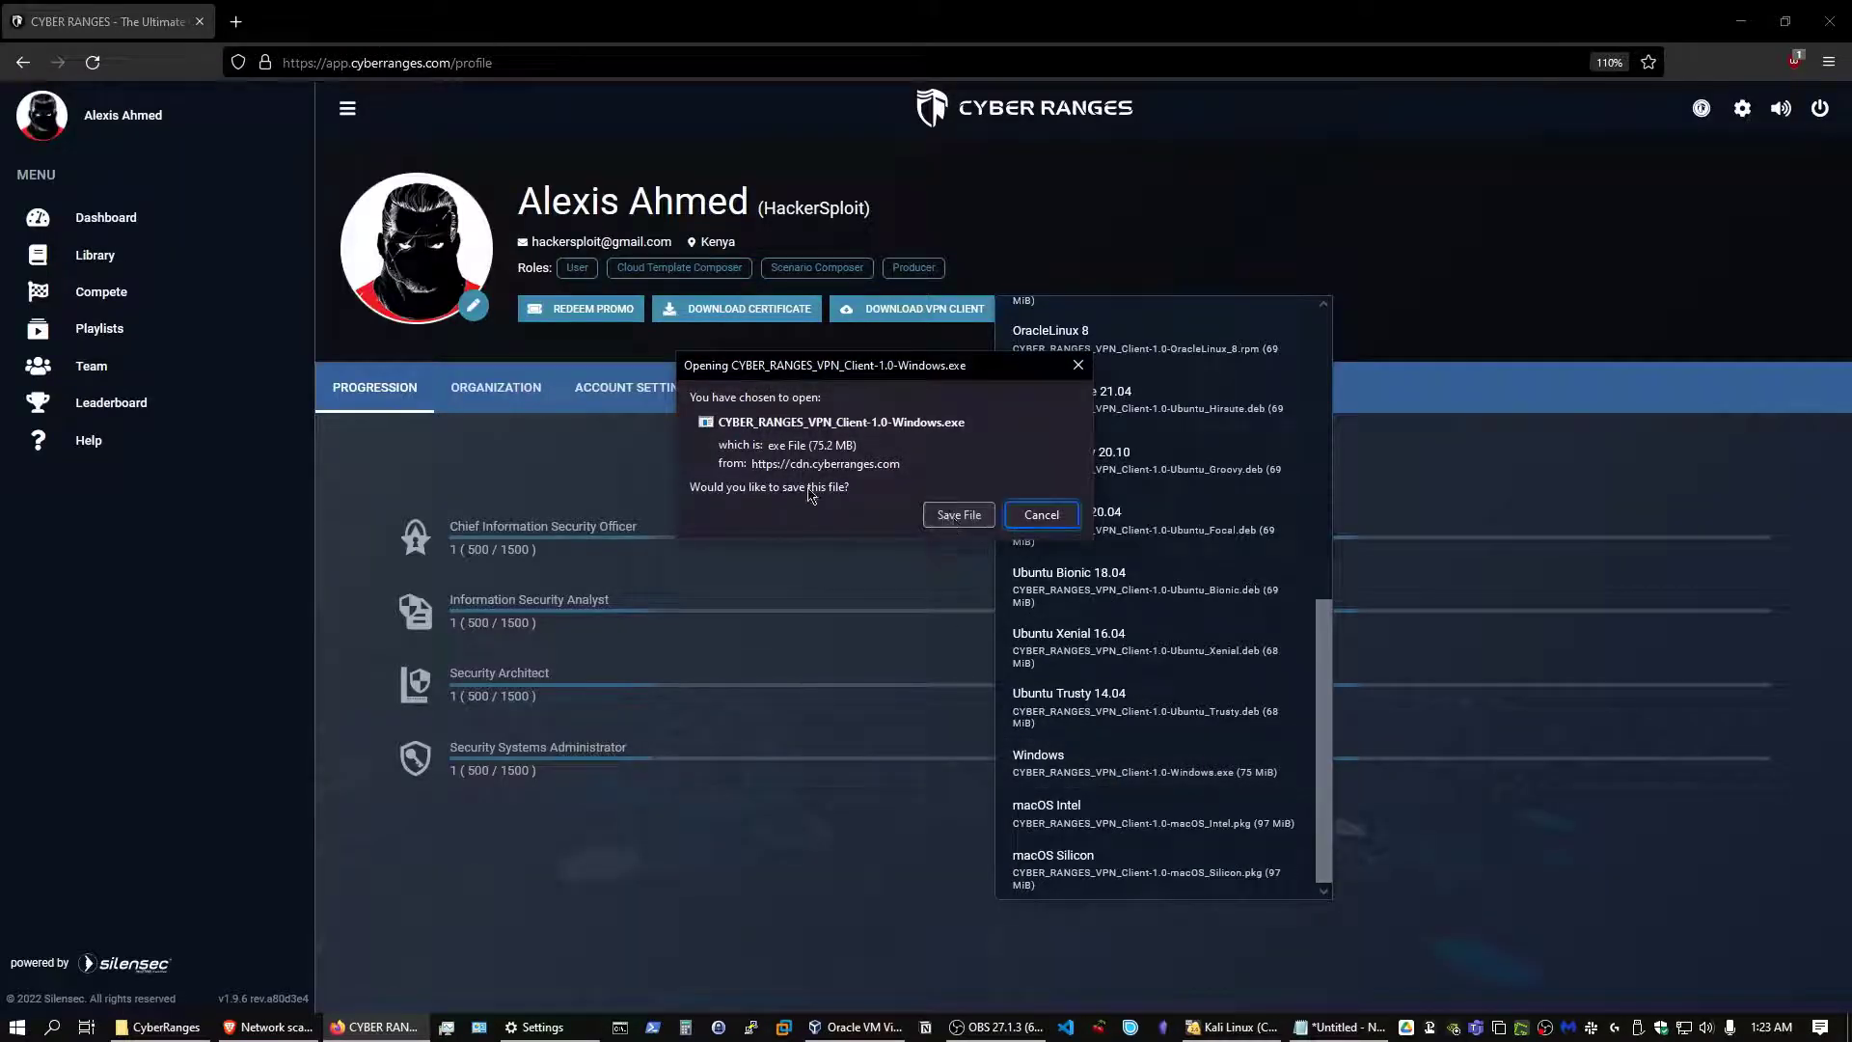
{"action": "left_click", "coordinate": [957, 515]}
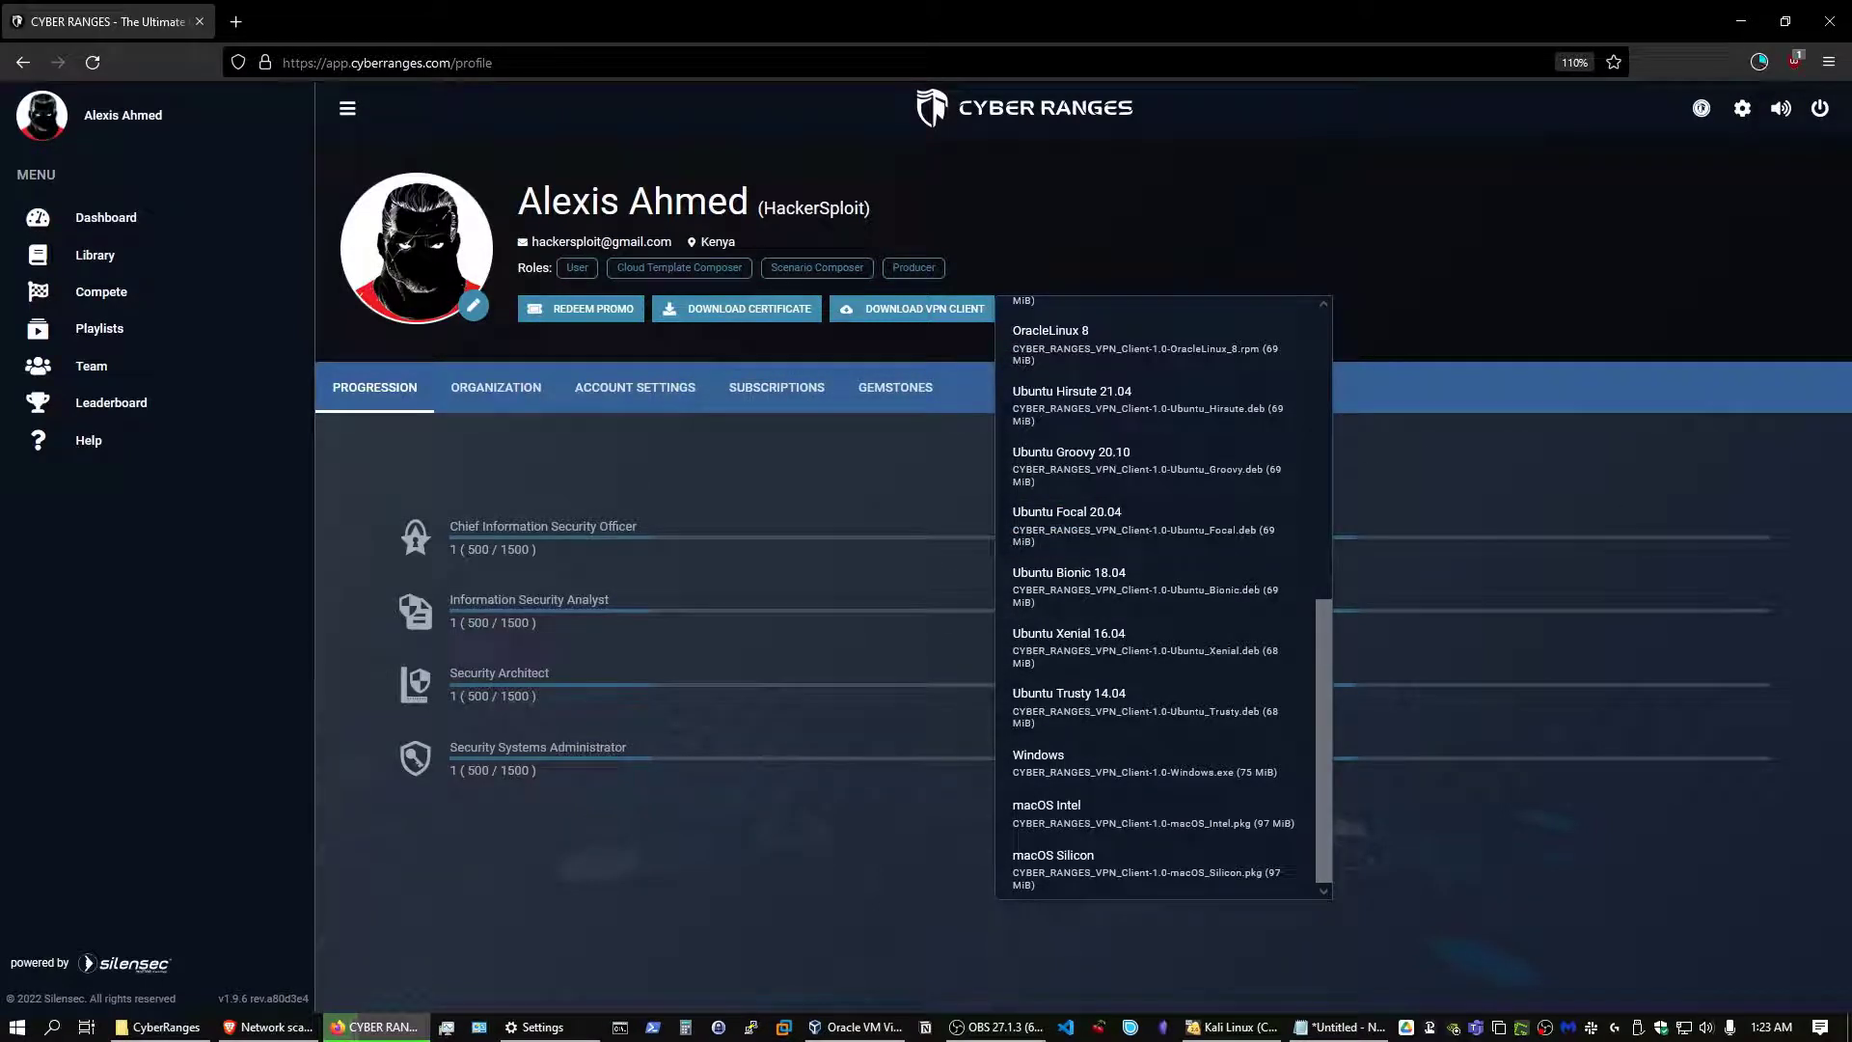
{"action": "left_click", "coordinate": [1759, 63]}
{"action": "left_click", "coordinate": [1571, 112]}
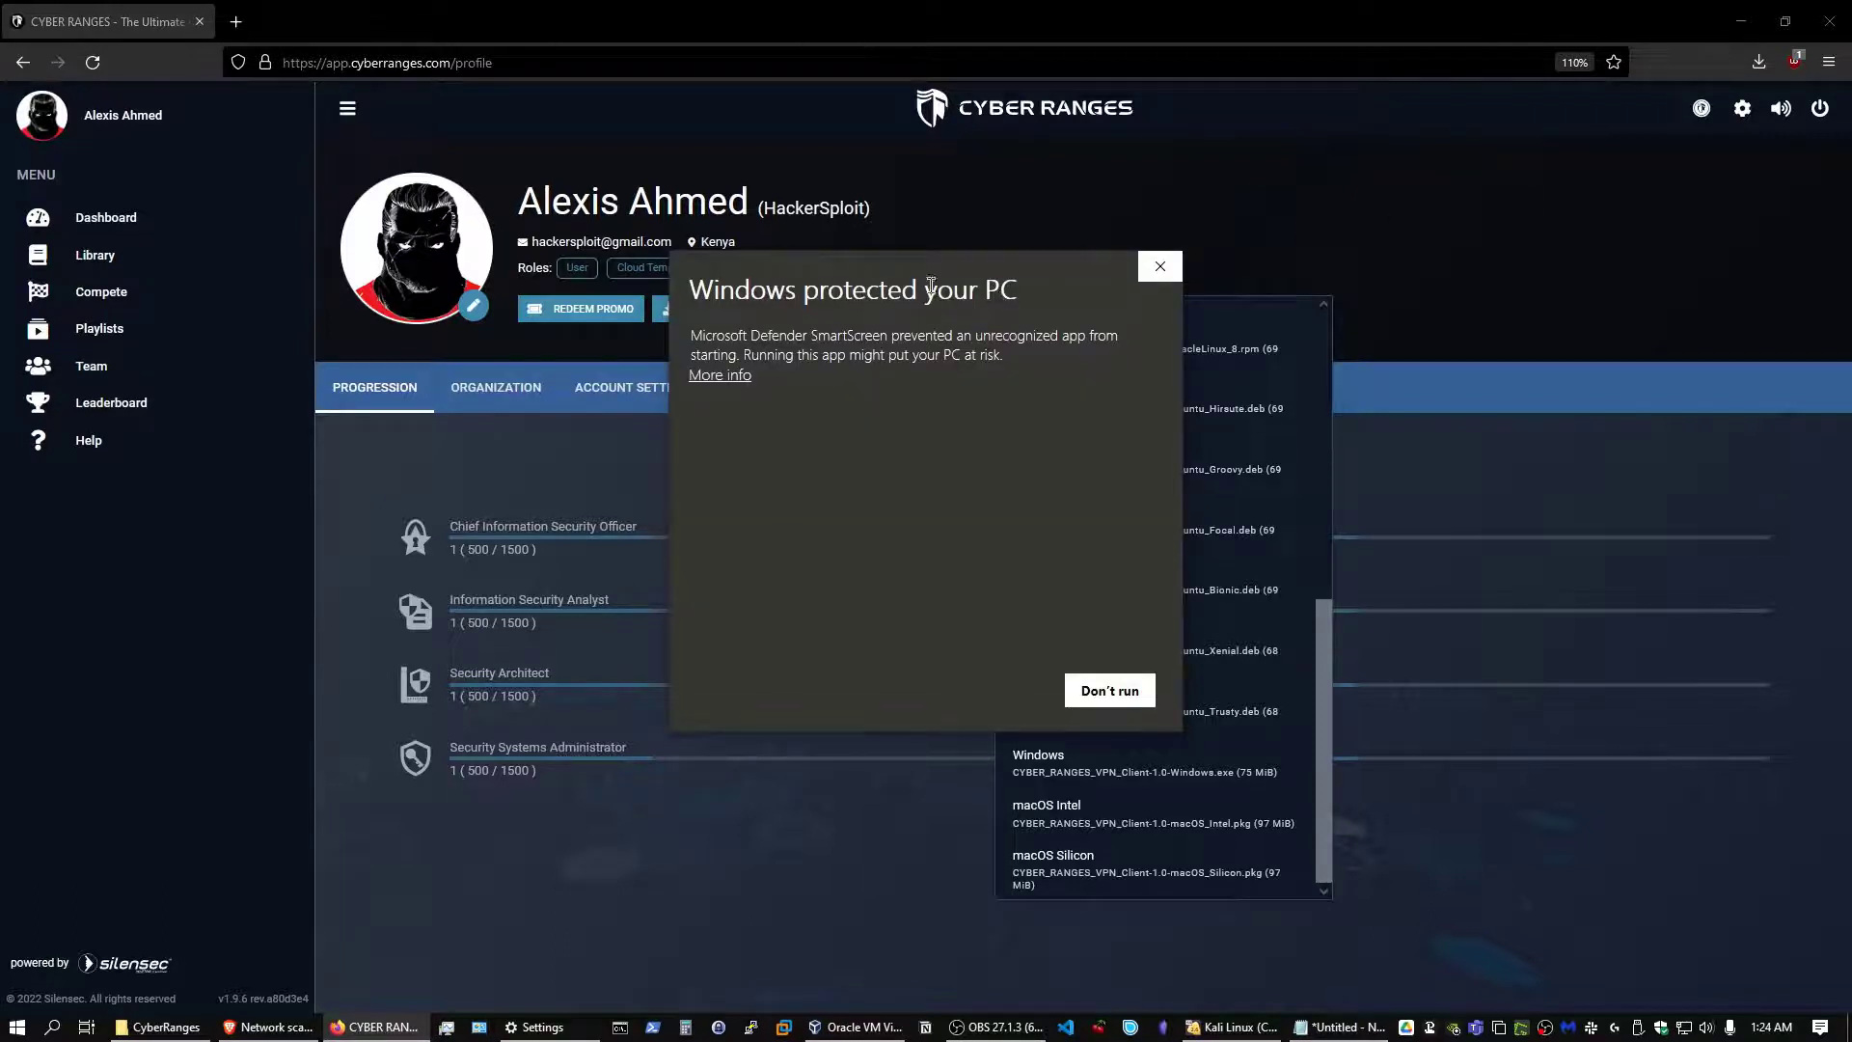
Step: Bypass SmartScreen, accept the license, and keep the default folder and desktop shortcut
{"action": "left_click", "coordinate": [726, 379]}
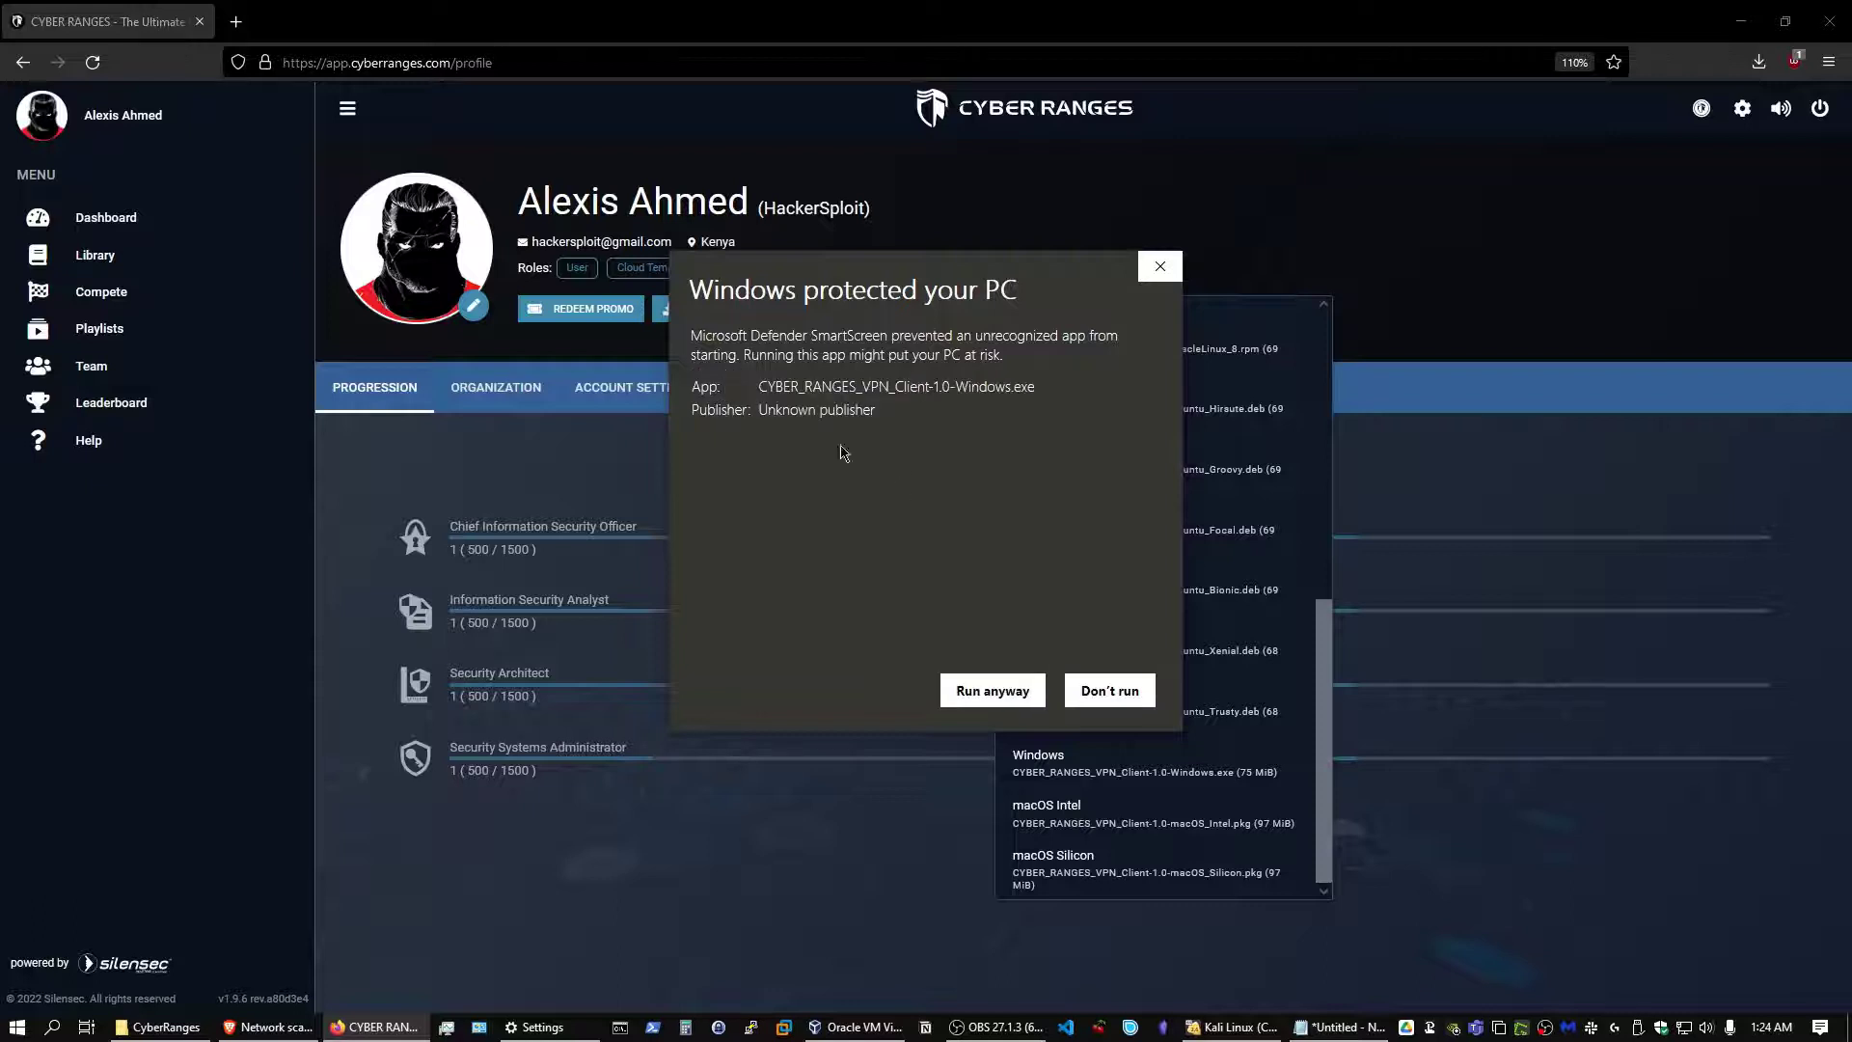
{"action": "left_click", "coordinate": [983, 692]}
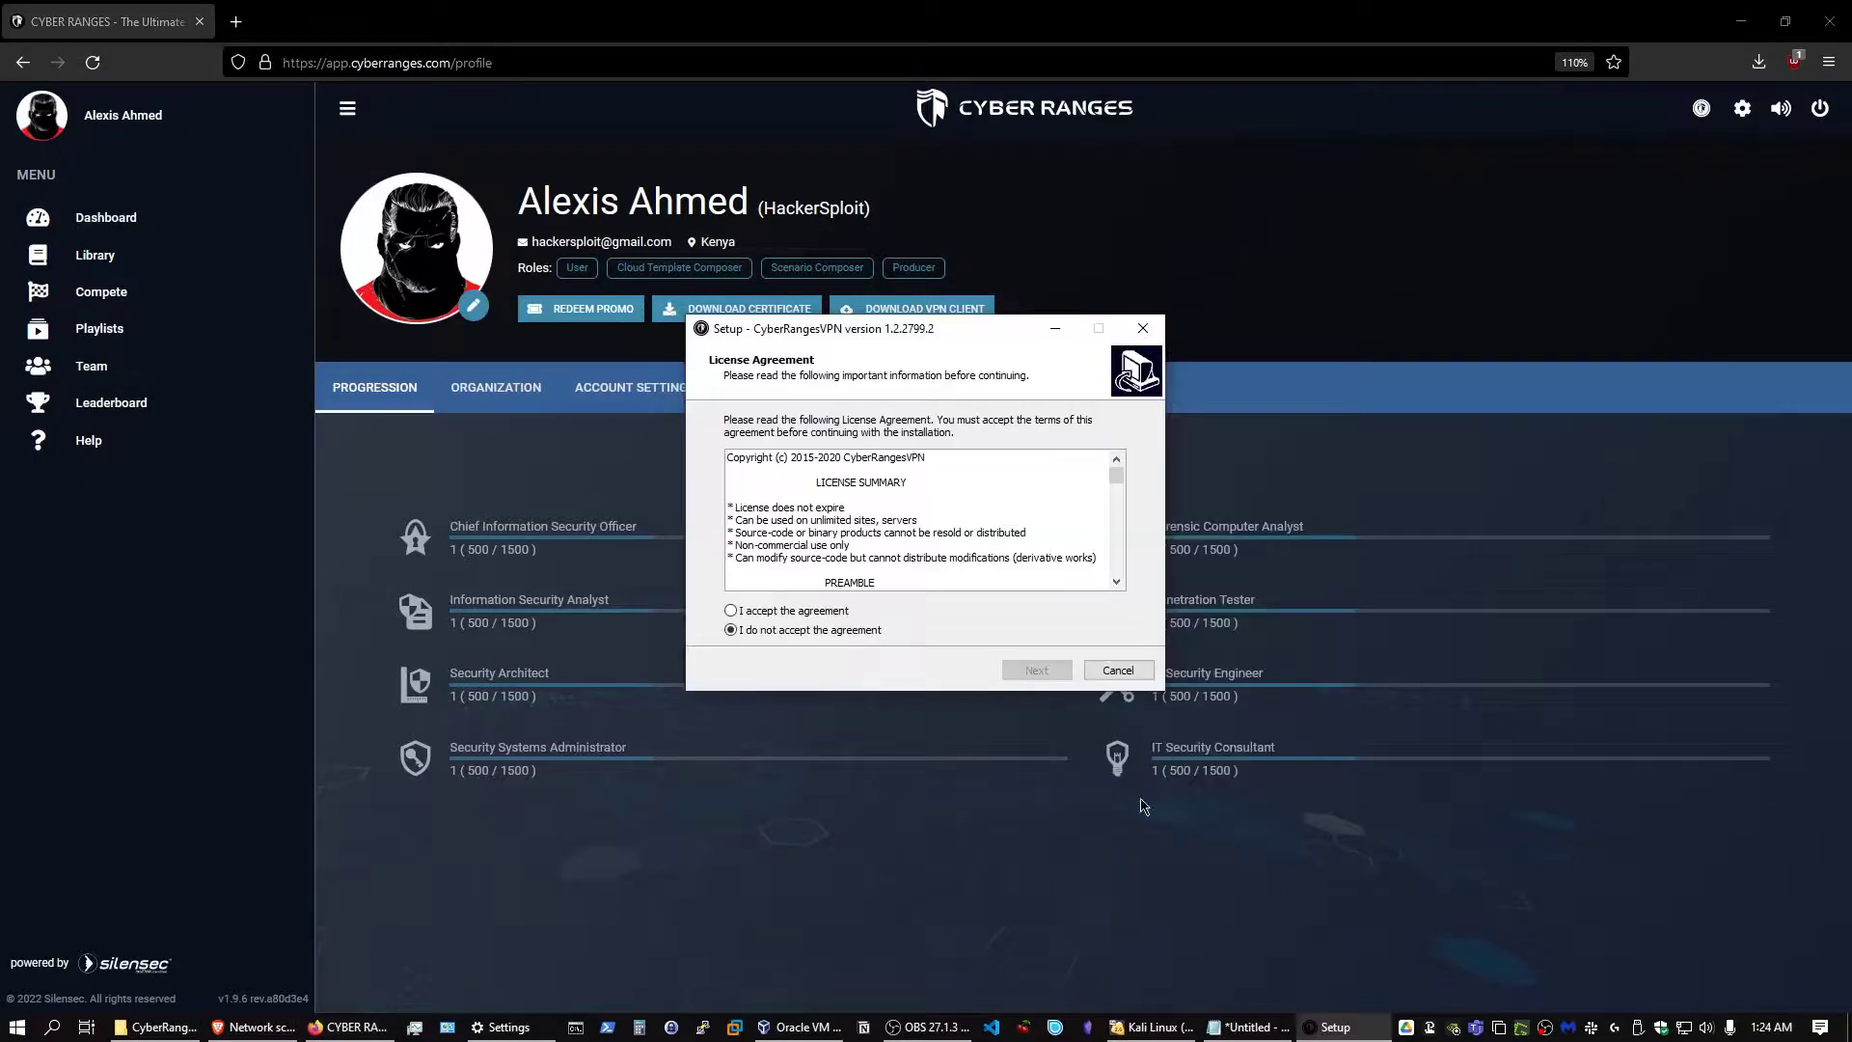
{"action": "left_click", "coordinate": [789, 611]}
{"action": "left_click", "coordinate": [1025, 669]}
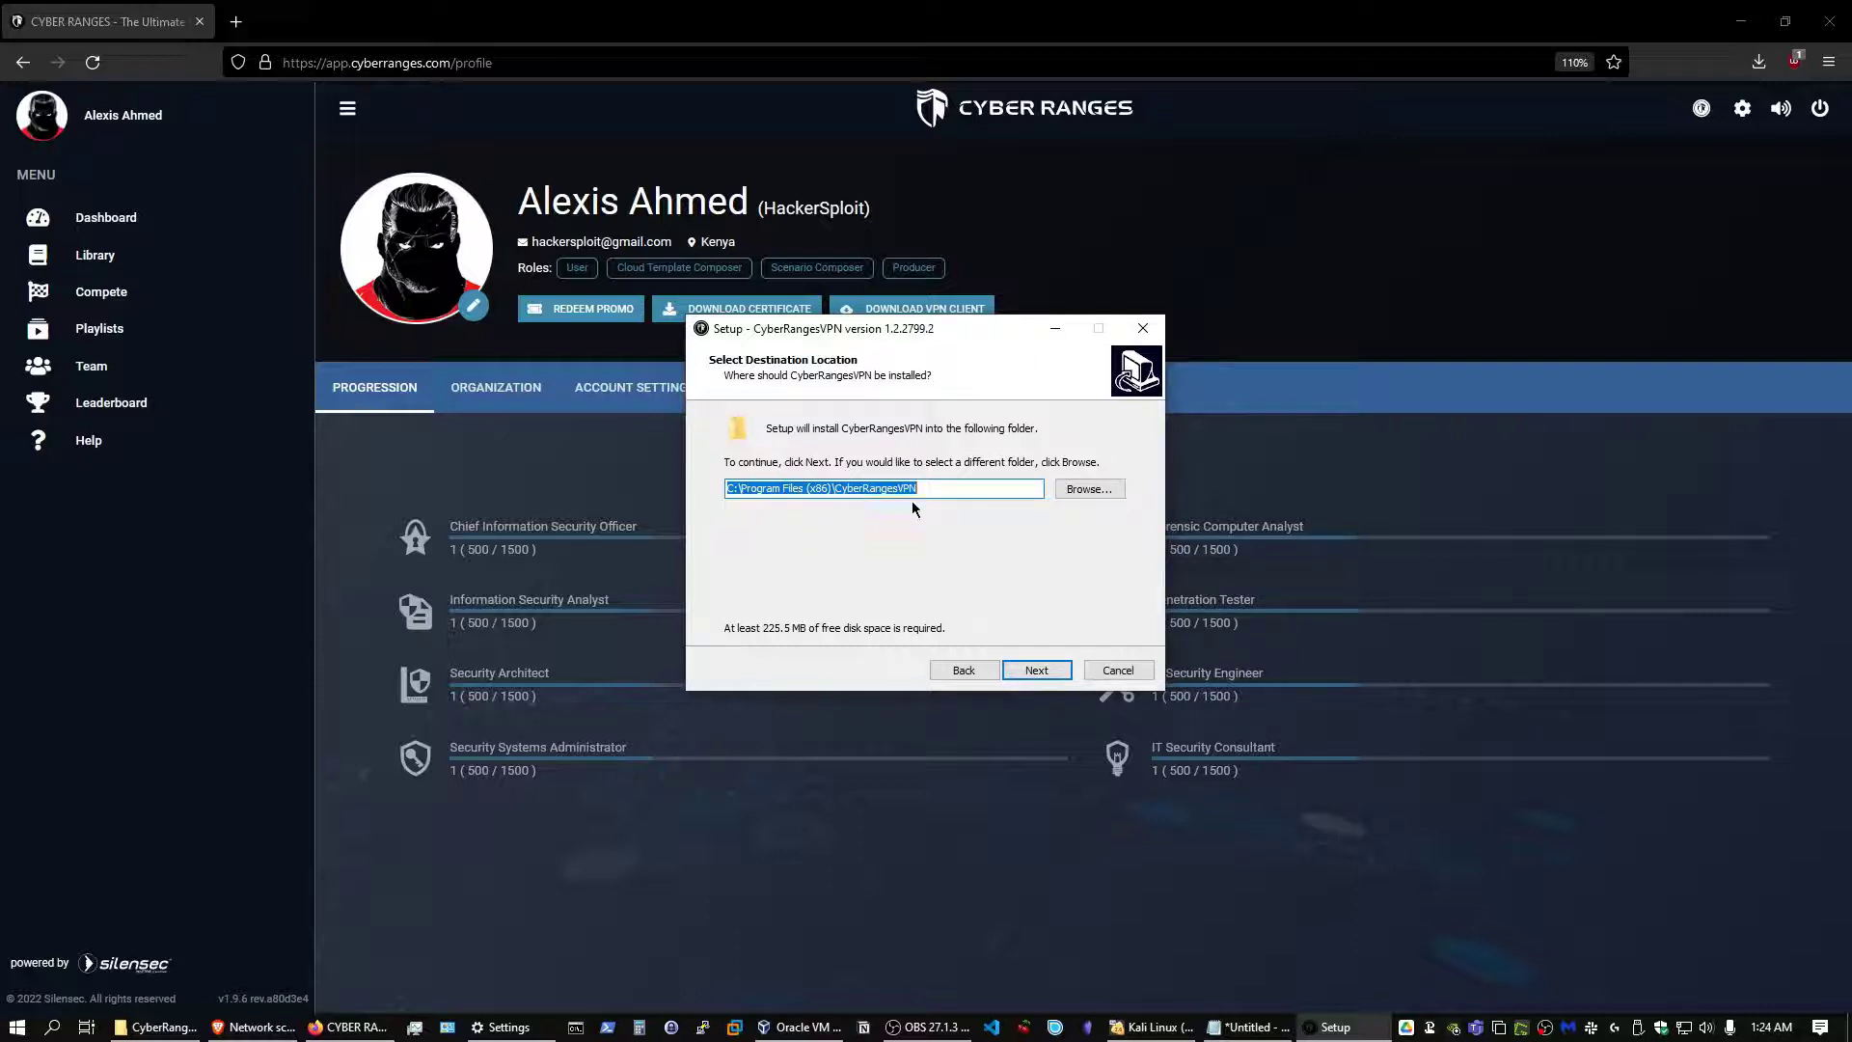
{"action": "left_click", "coordinate": [1037, 671]}
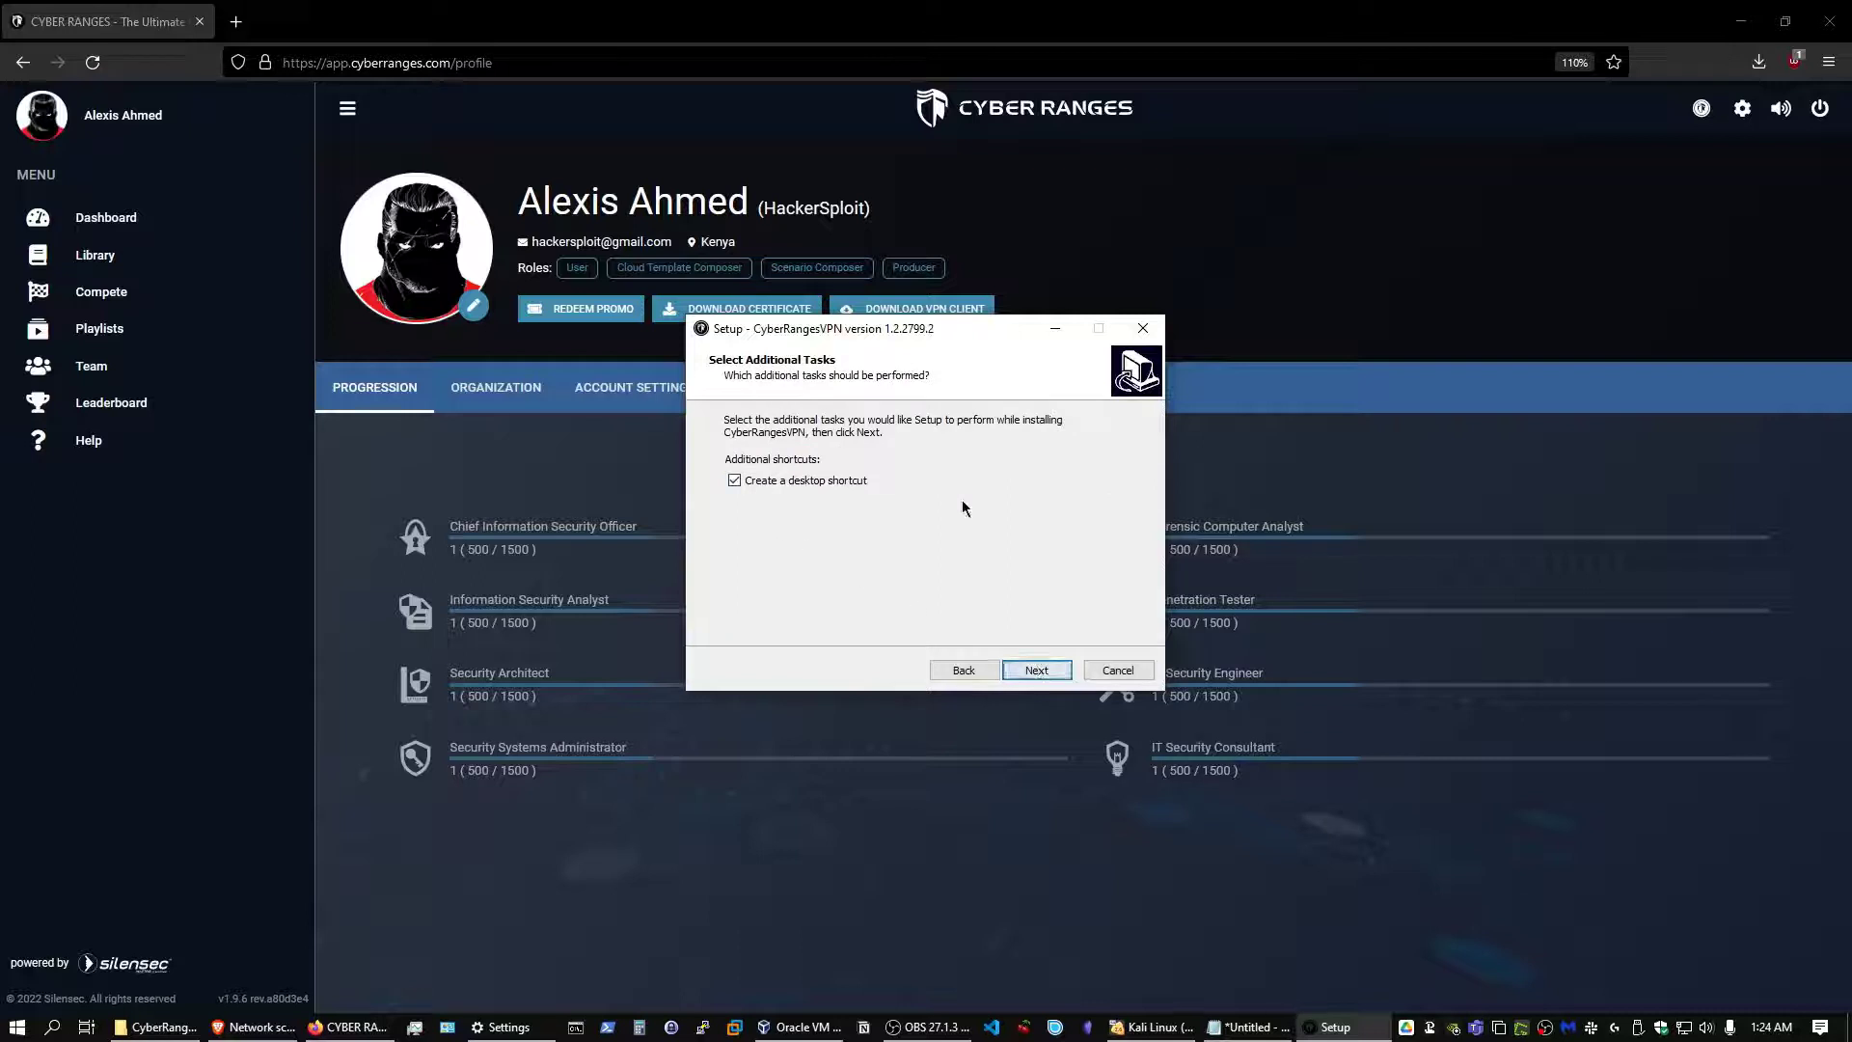
{"action": "left_click", "coordinate": [1038, 671]}
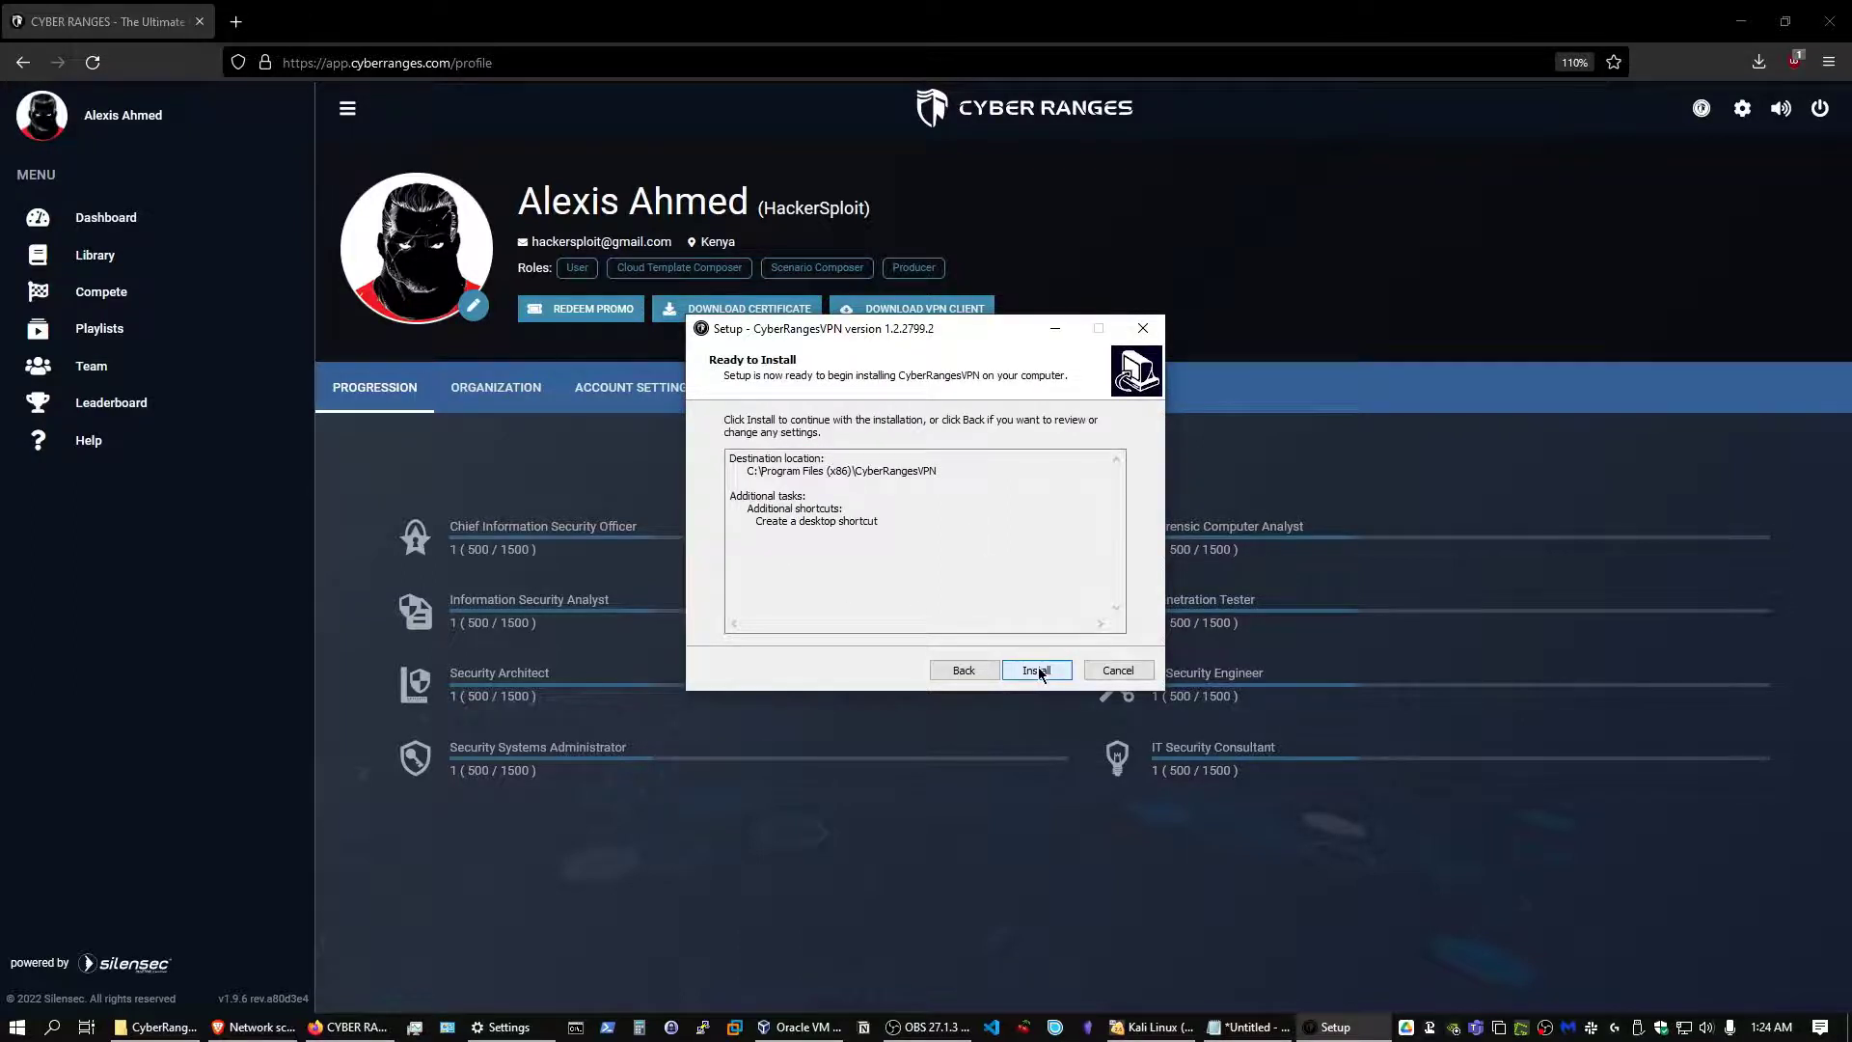
Step: Install CyberRangesVPN 1.2.2799.2, approving the TAP-Windows network adapter driver
{"action": "left_click", "coordinate": [1037, 671]}
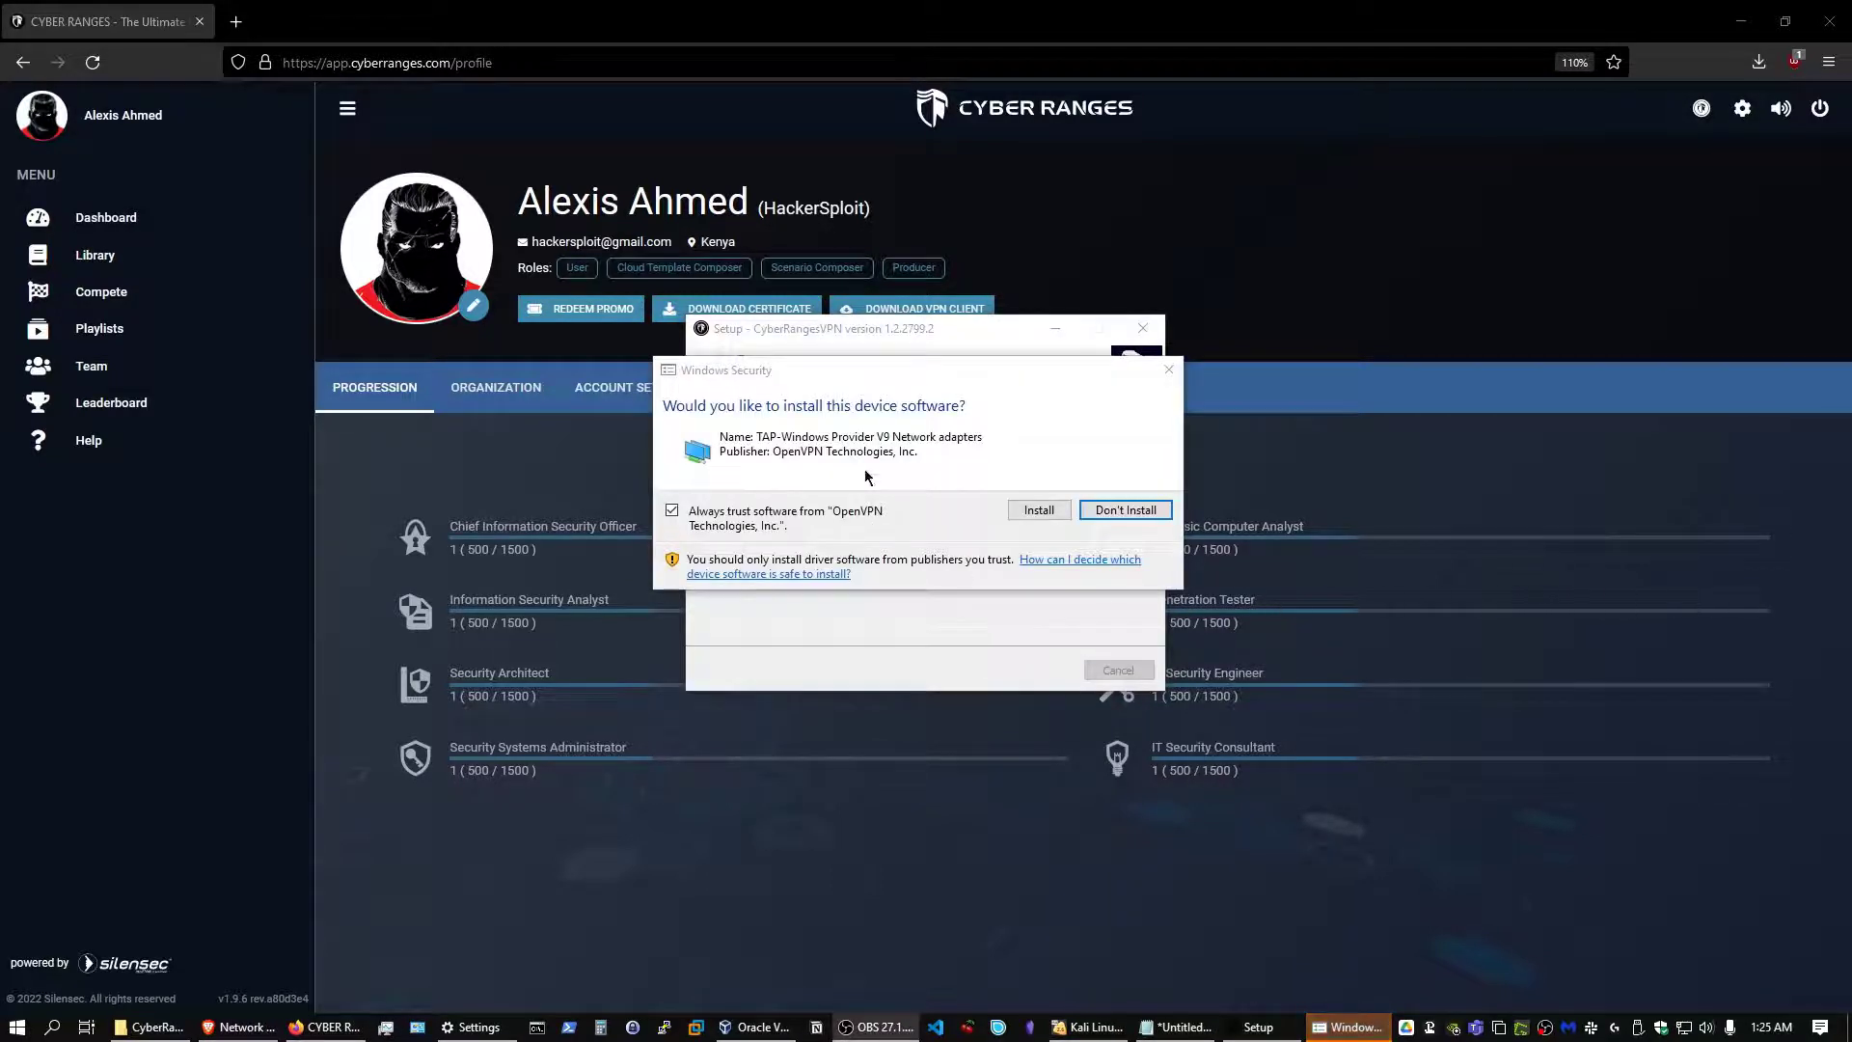
{"action": "left_click_drag", "start_coordinate": [950, 371], "coordinate": [984, 410]}
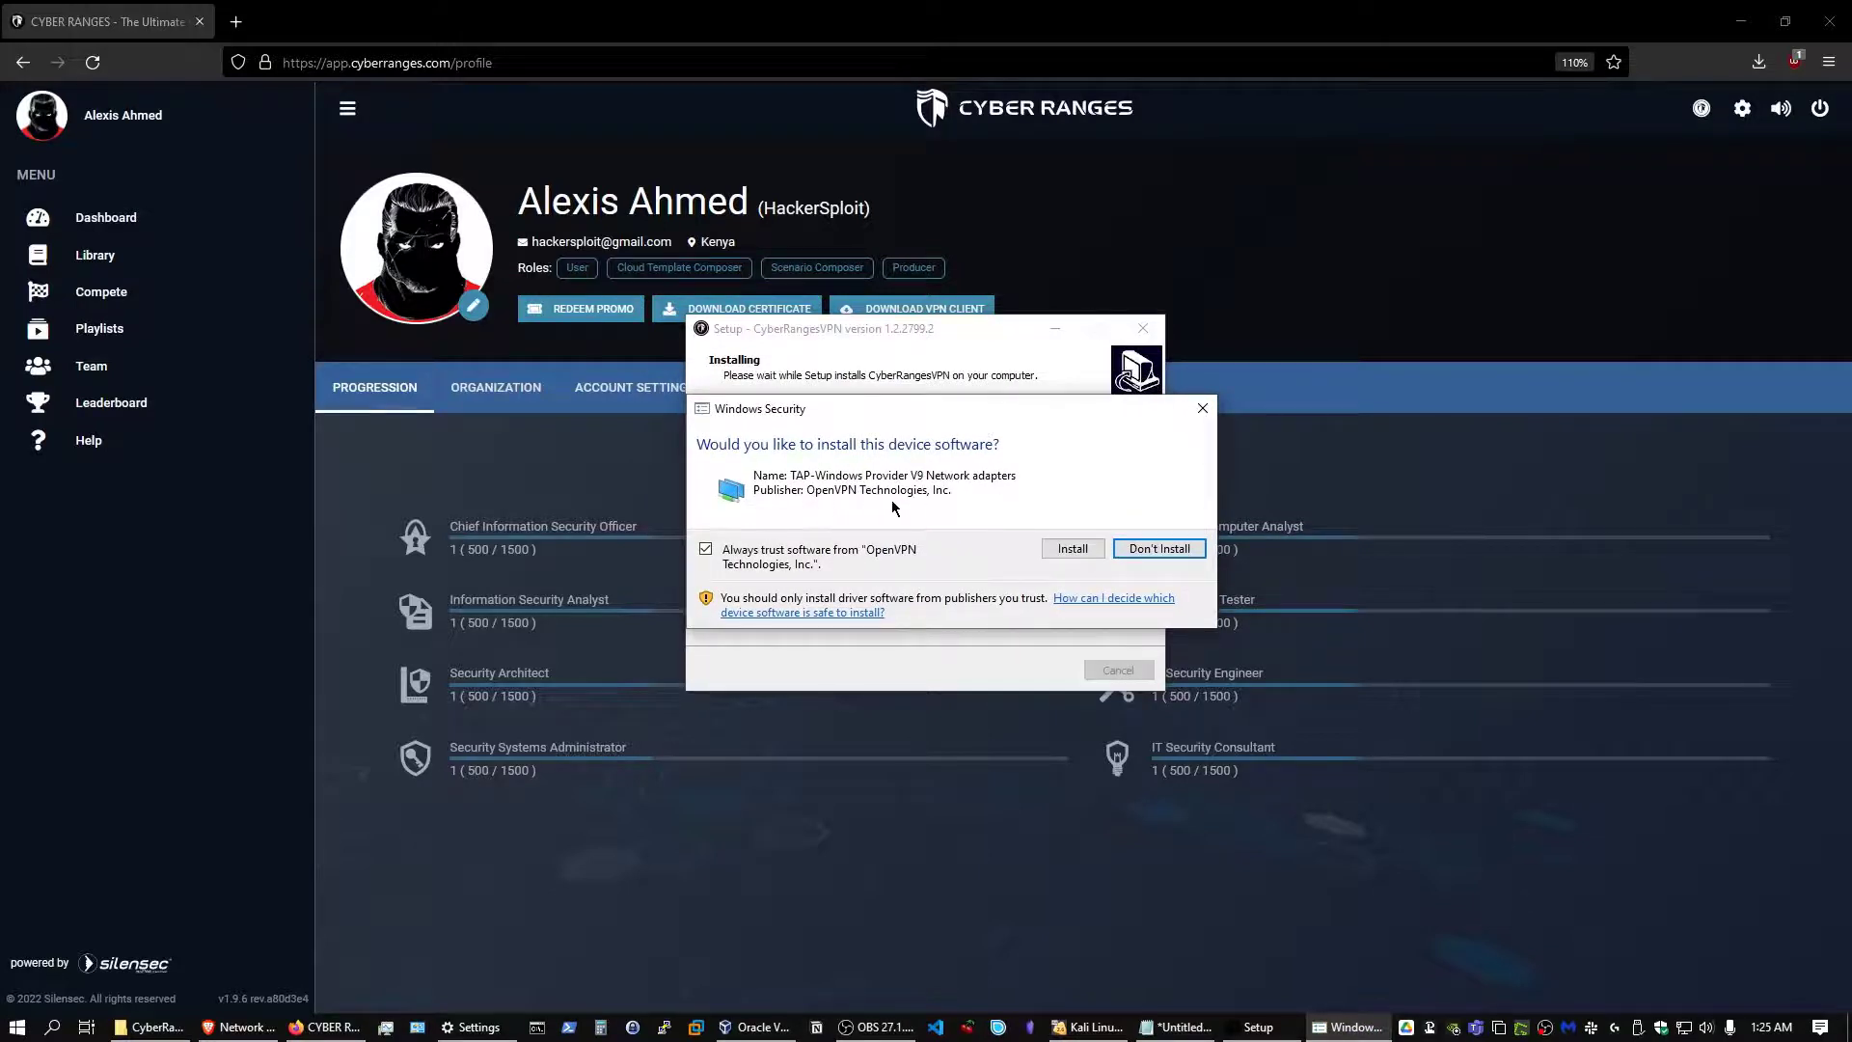
{"action": "left_click", "coordinate": [1092, 550]}
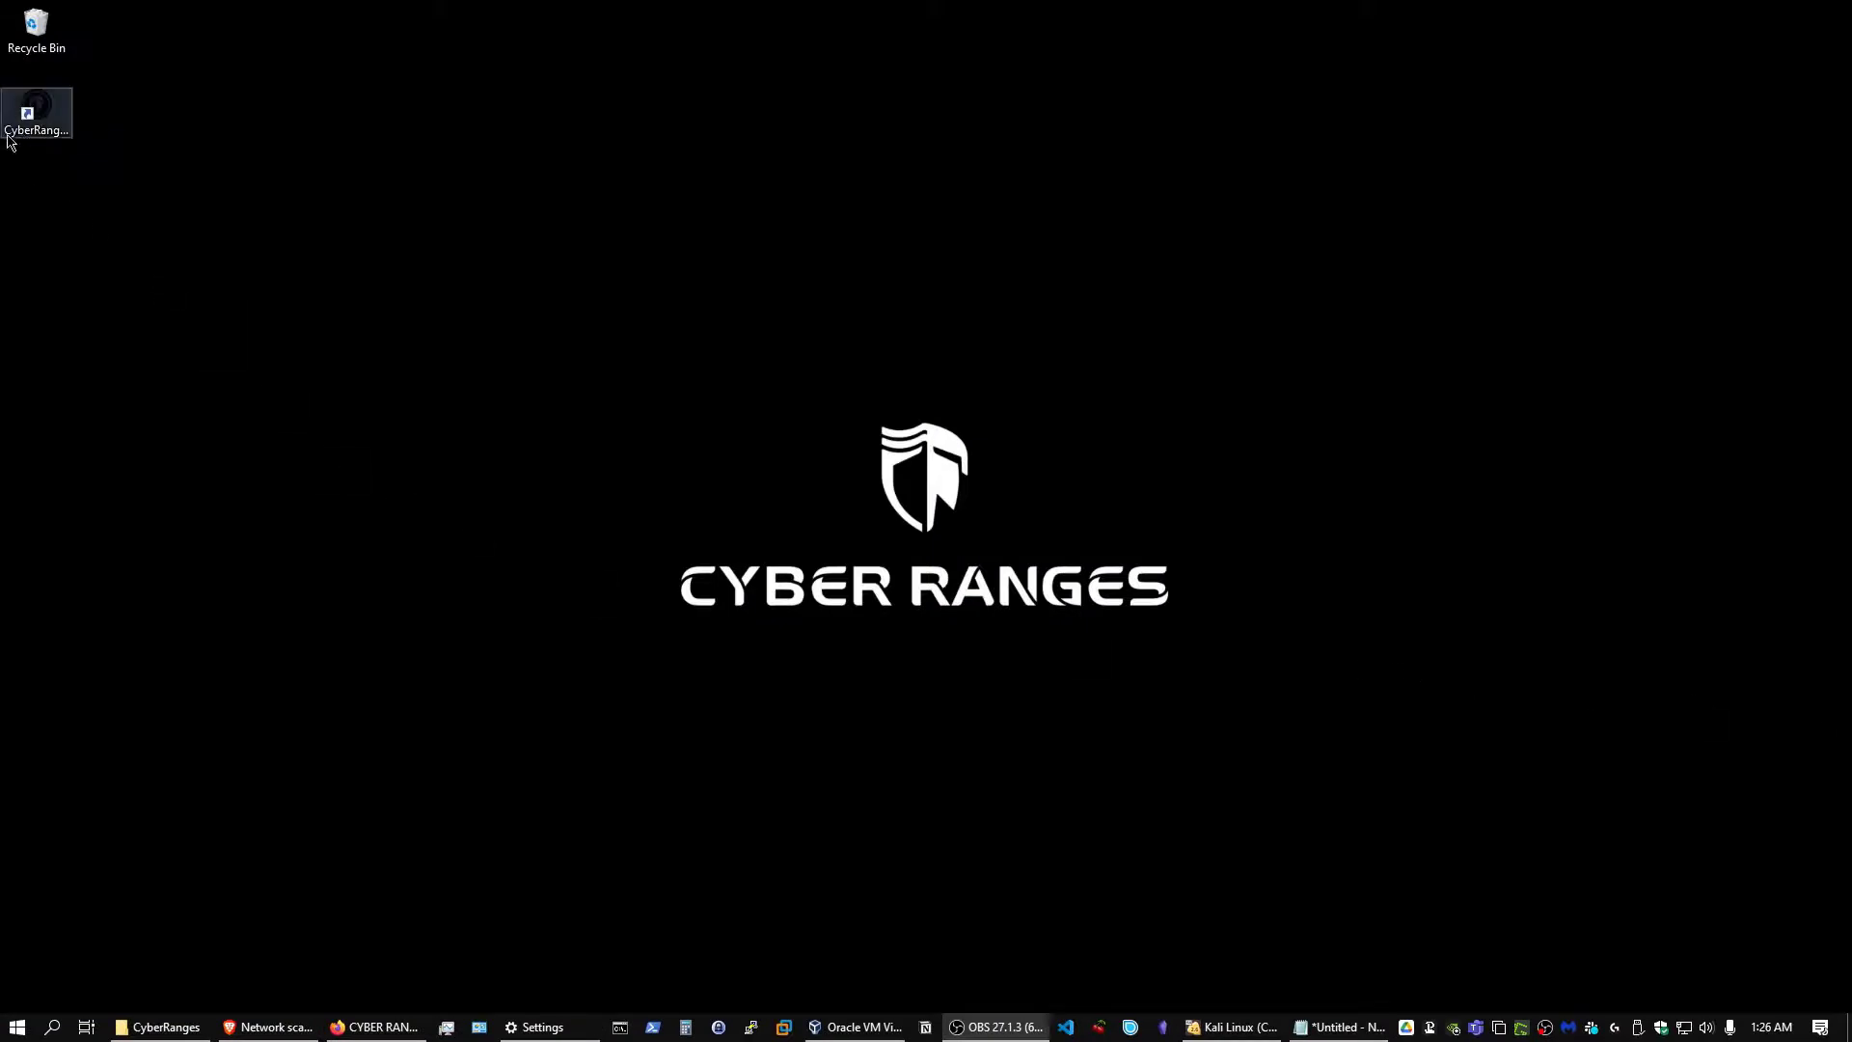
Step: Launch the CyberRanges client, log in with the account username and password, and connect to 5.9.34.17
{"action": "left_click", "coordinate": [59, 138]}
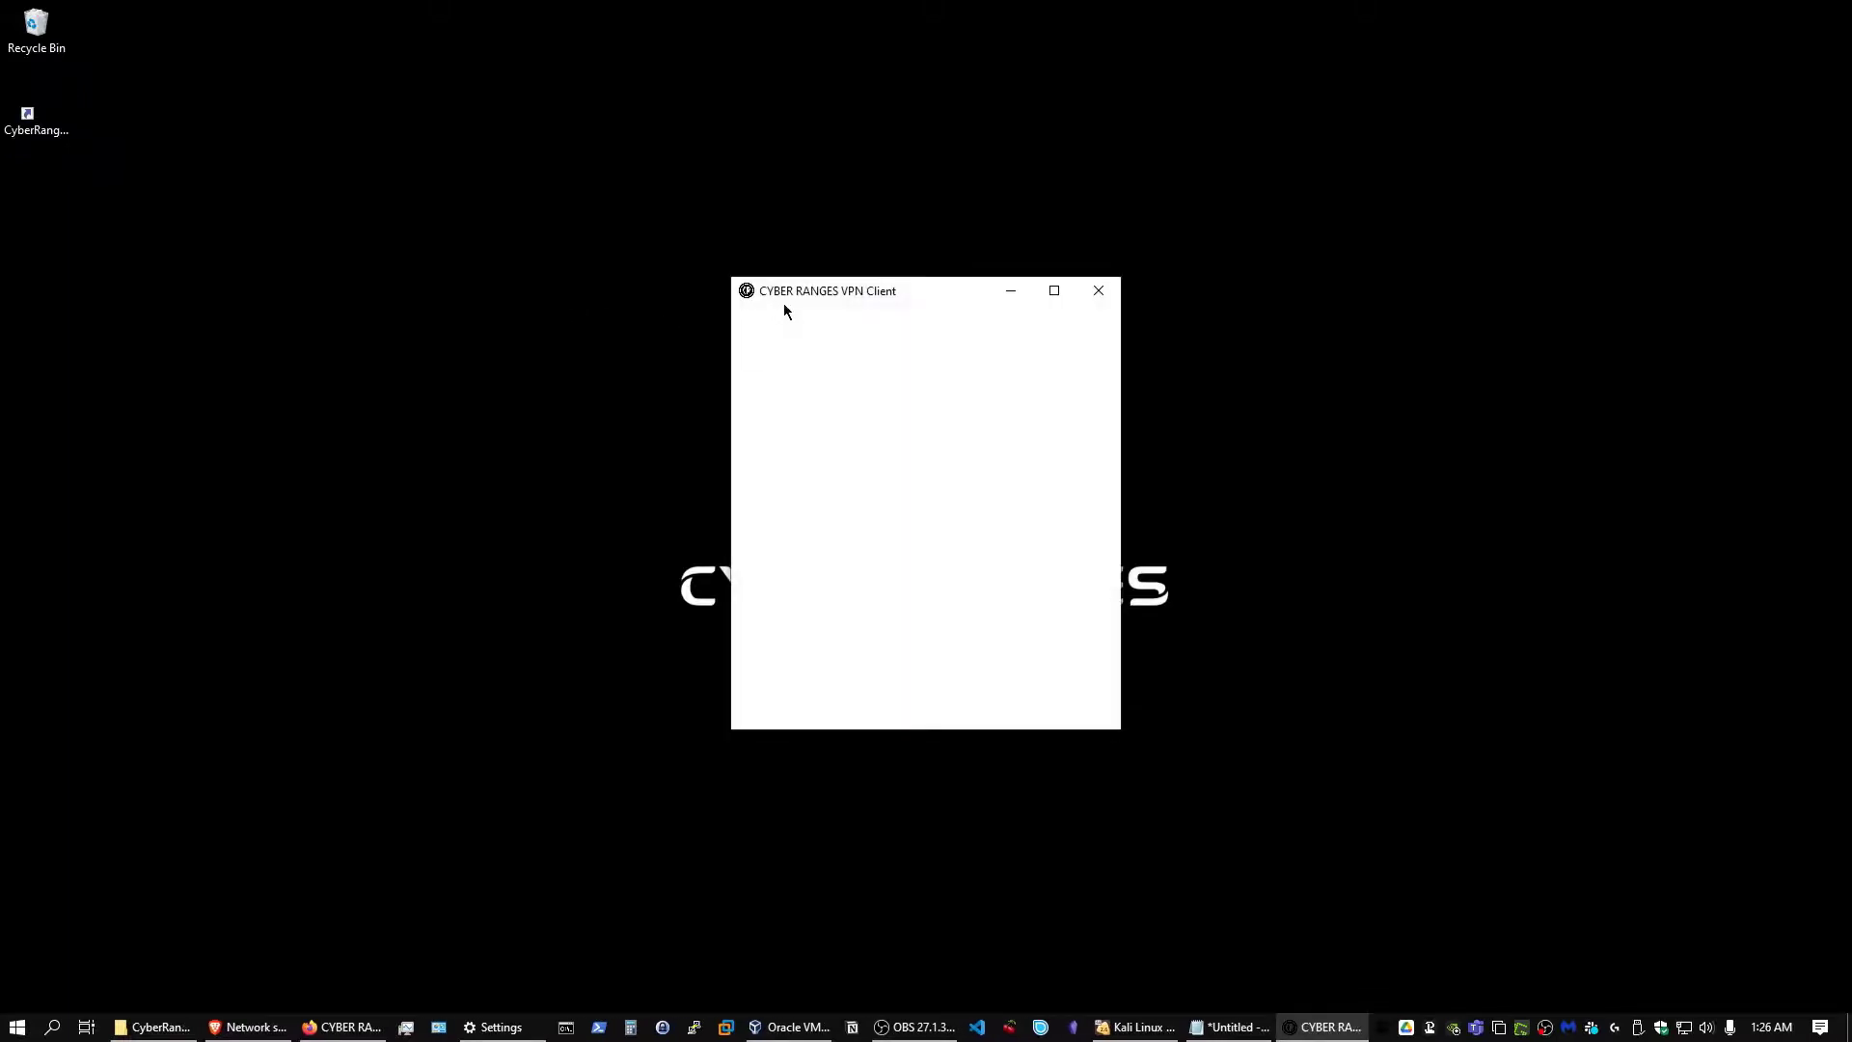
{"action": "mouse_move", "coordinate": [849, 294]}
{"action": "left_mouse_down"}
{"action": "mouse_move", "coordinate": [777, 262]}
{"action": "mouse_move", "coordinate": [854, 285]}
{"action": "mouse_move", "coordinate": [865, 311]}
{"action": "mouse_move", "coordinate": [851, 290]}
{"action": "left_mouse_up"}
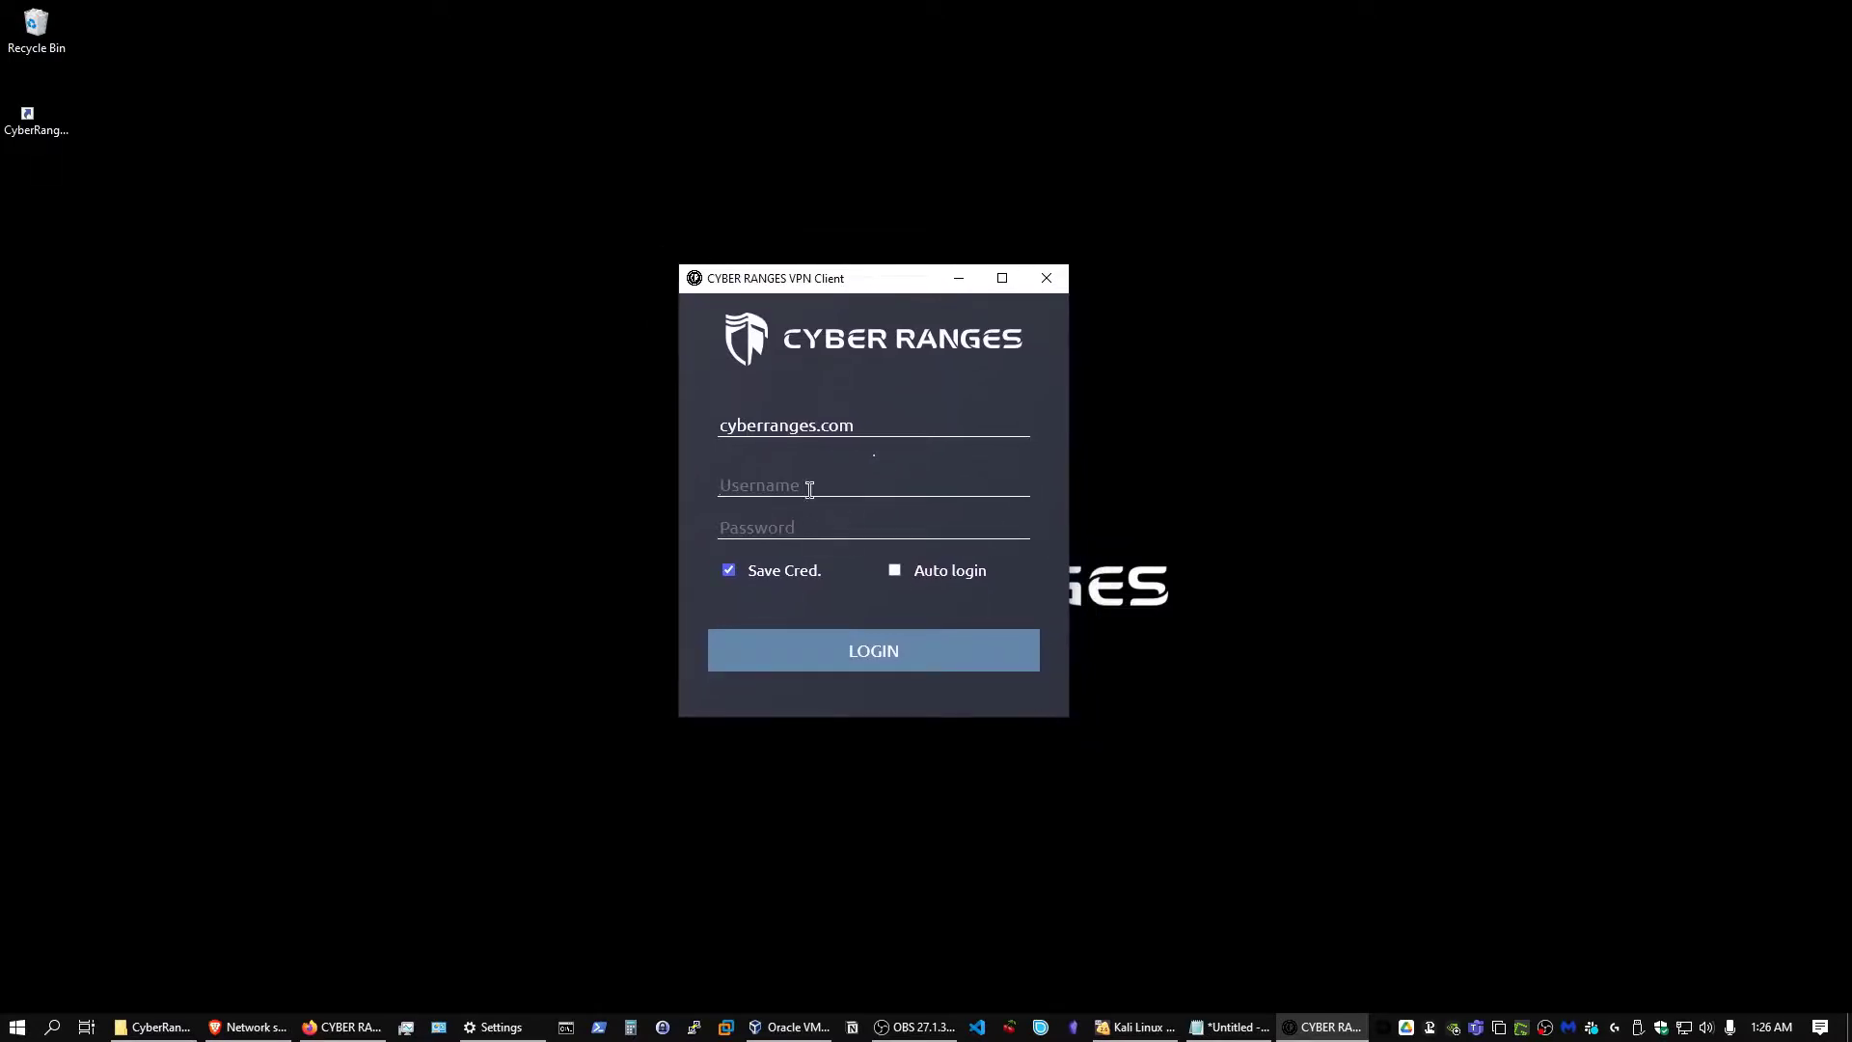
{"action": "type", "text": "HackerSploit"}
{"action": "key", "text": "Tab"}
{"action": "key", "text": "ctrl+v"}
{"action": "left_click", "coordinate": [928, 665]}
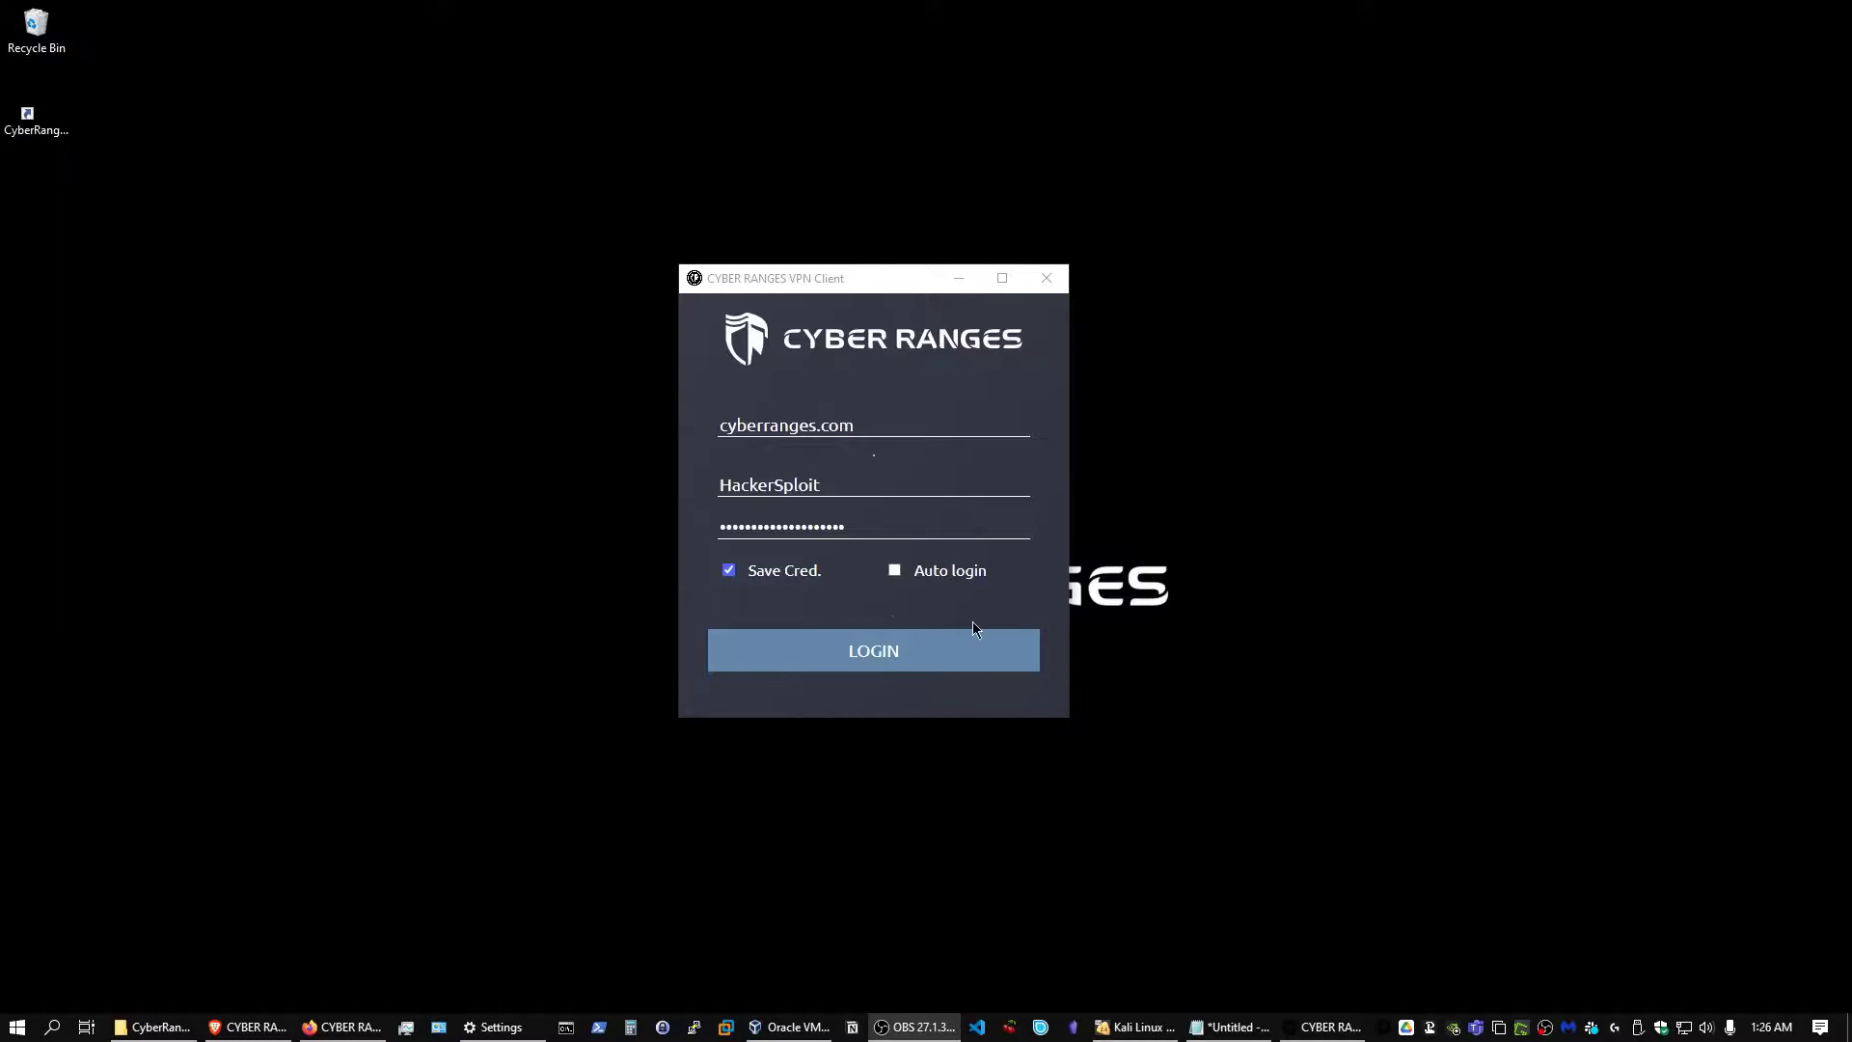
{"action": "left_click", "coordinate": [916, 652]}
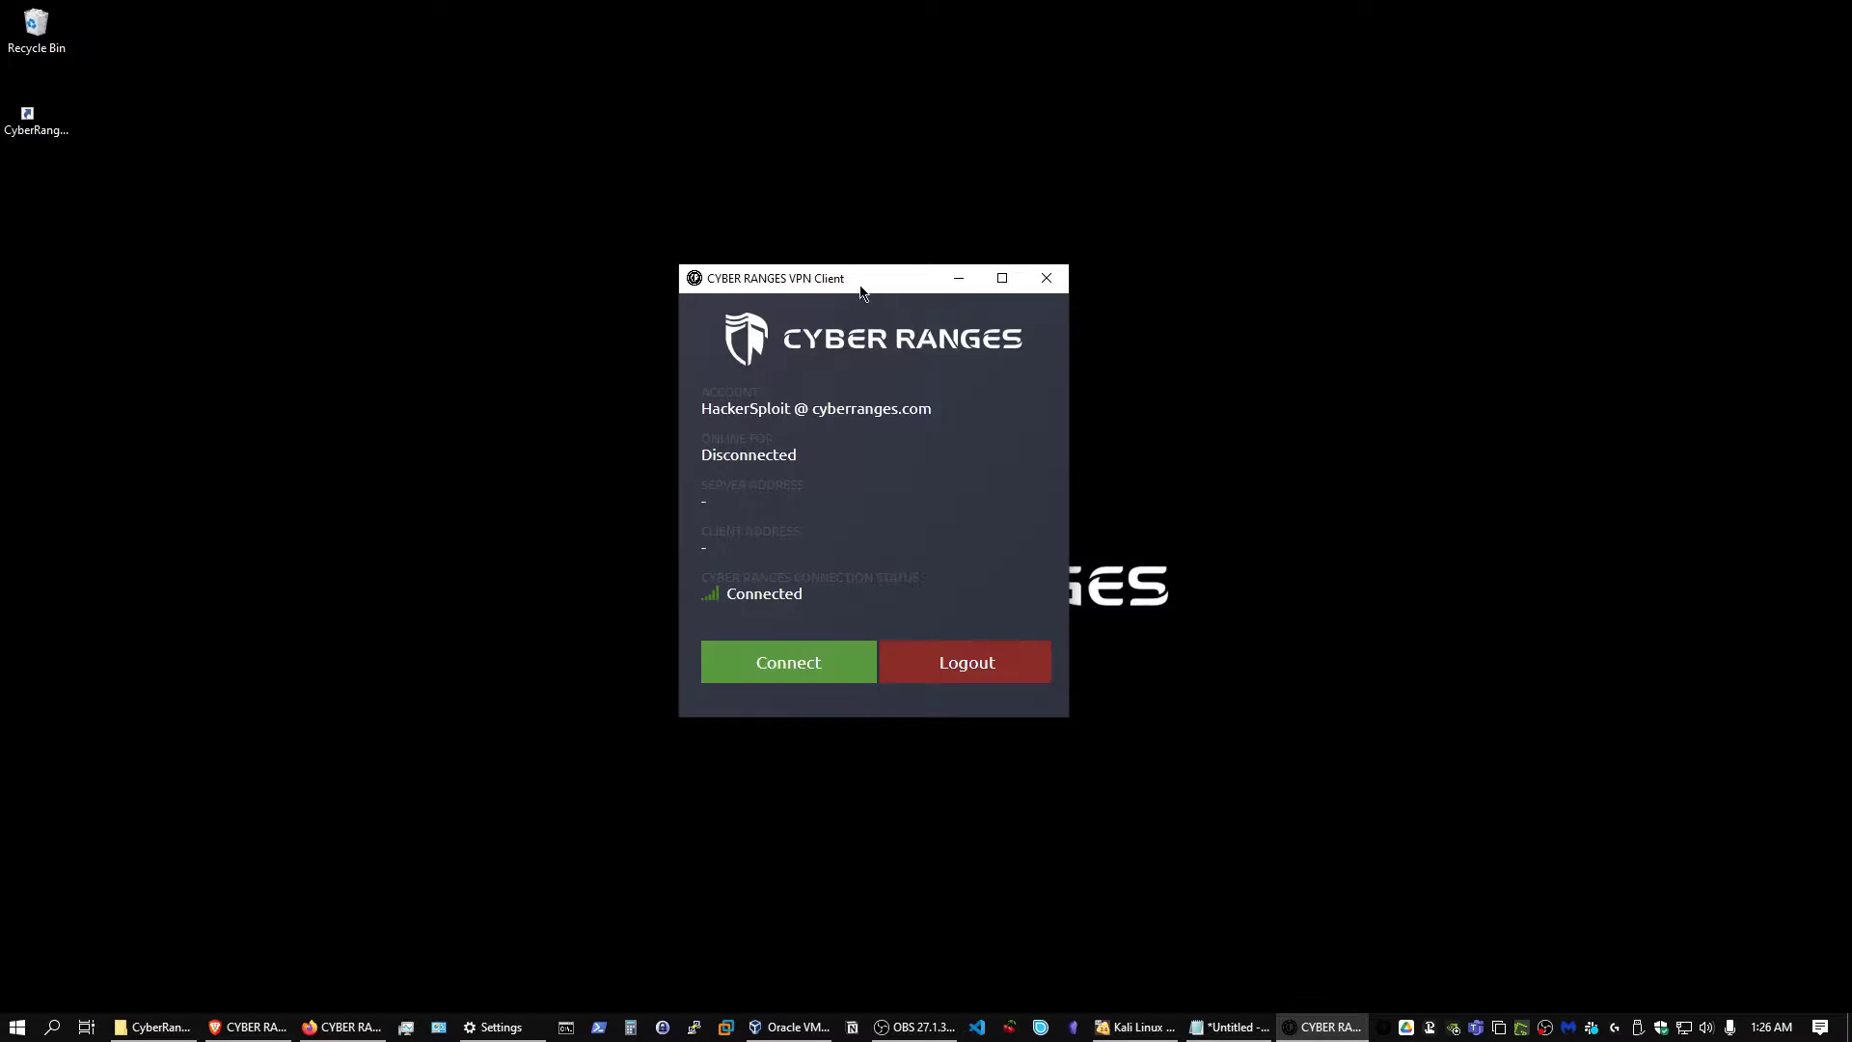
{"action": "left_click_drag", "start_coordinate": [861, 291], "coordinate": [861, 263]}
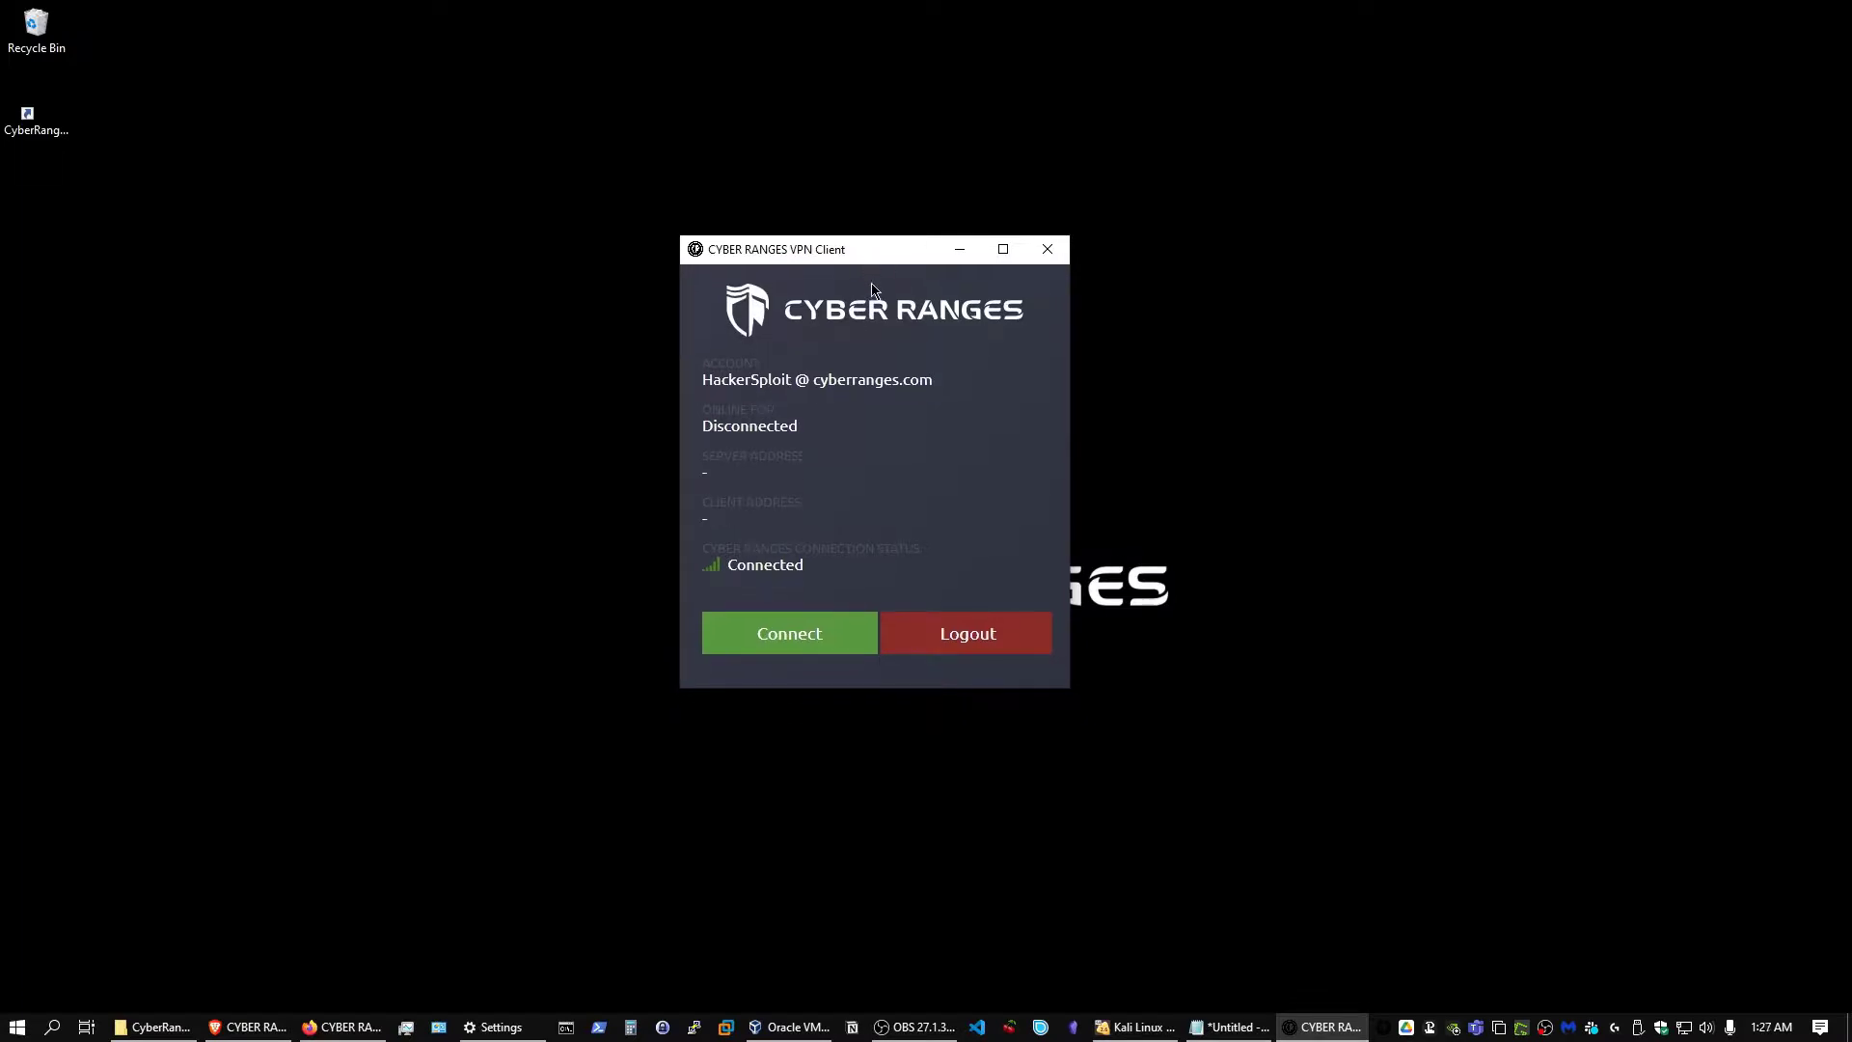
{"action": "left_click", "coordinate": [799, 644]}
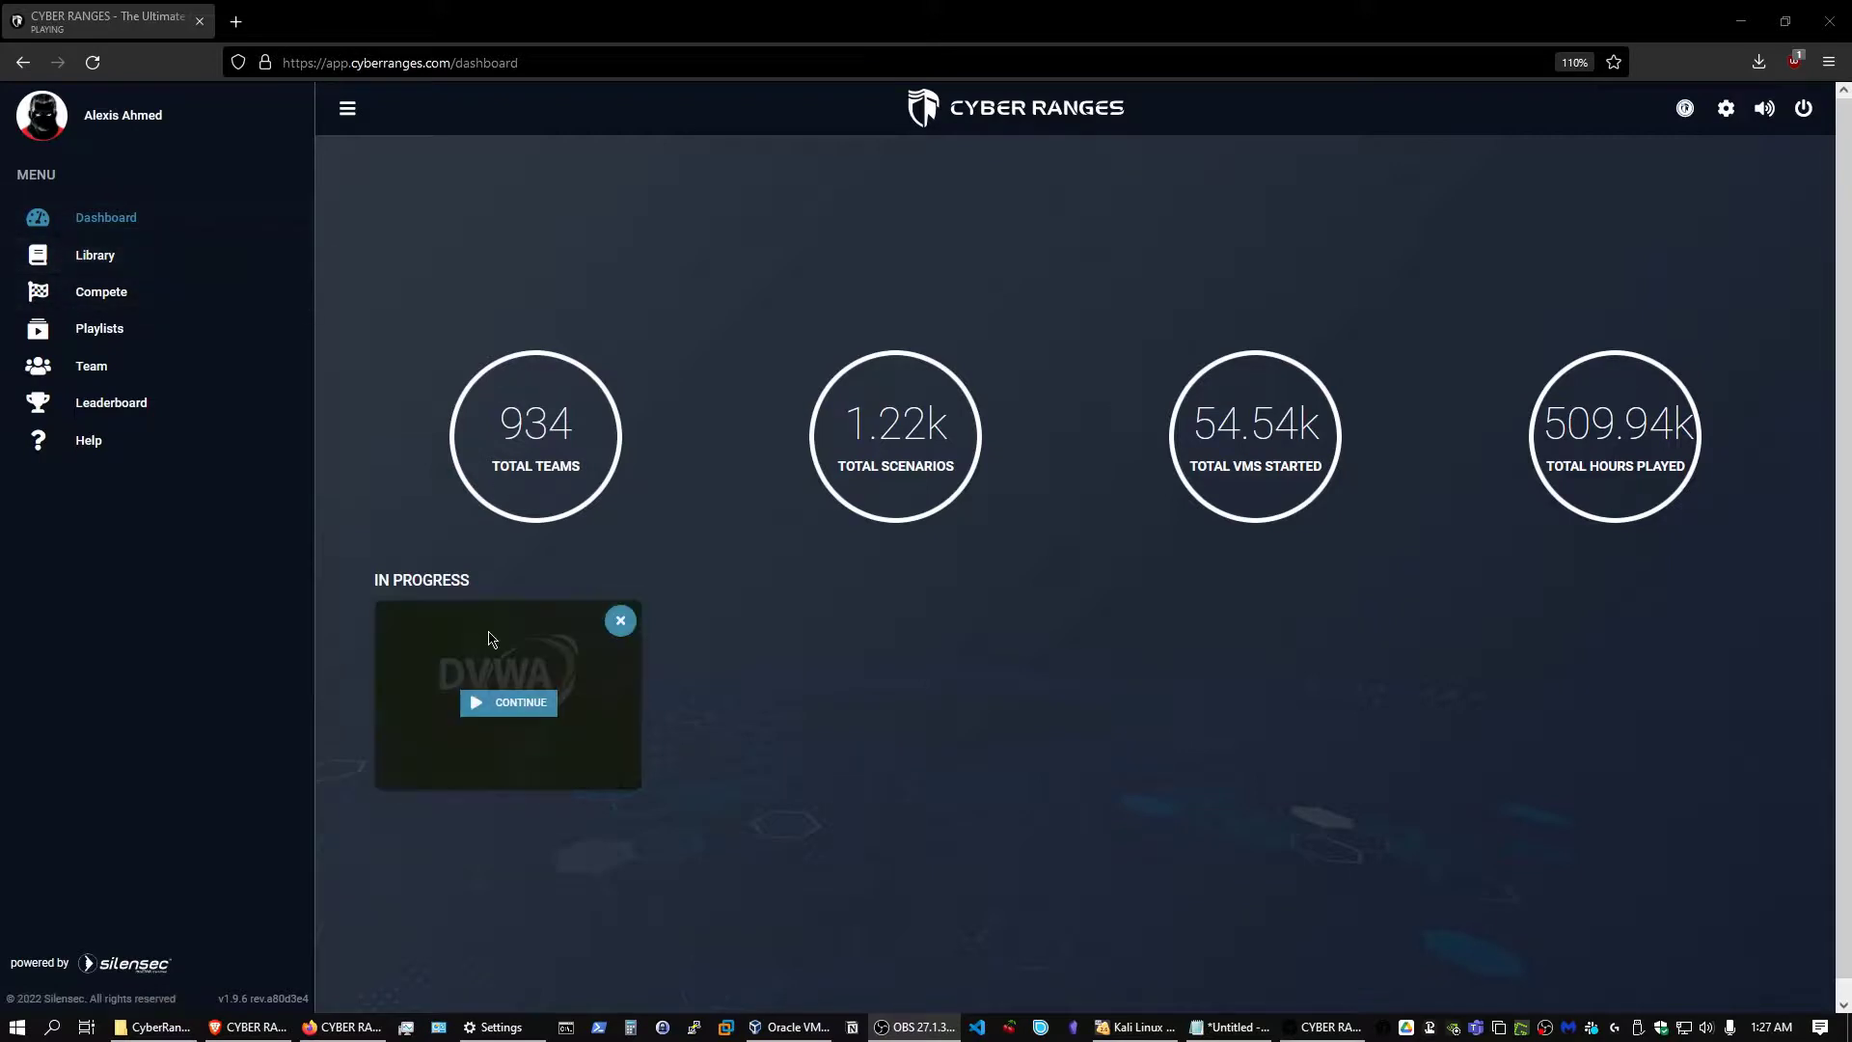
Step: Continue the DVWA scenario and copy the dvwa_server IP 192.168.125.150 from Servers
{"action": "left_click", "coordinate": [521, 703]}
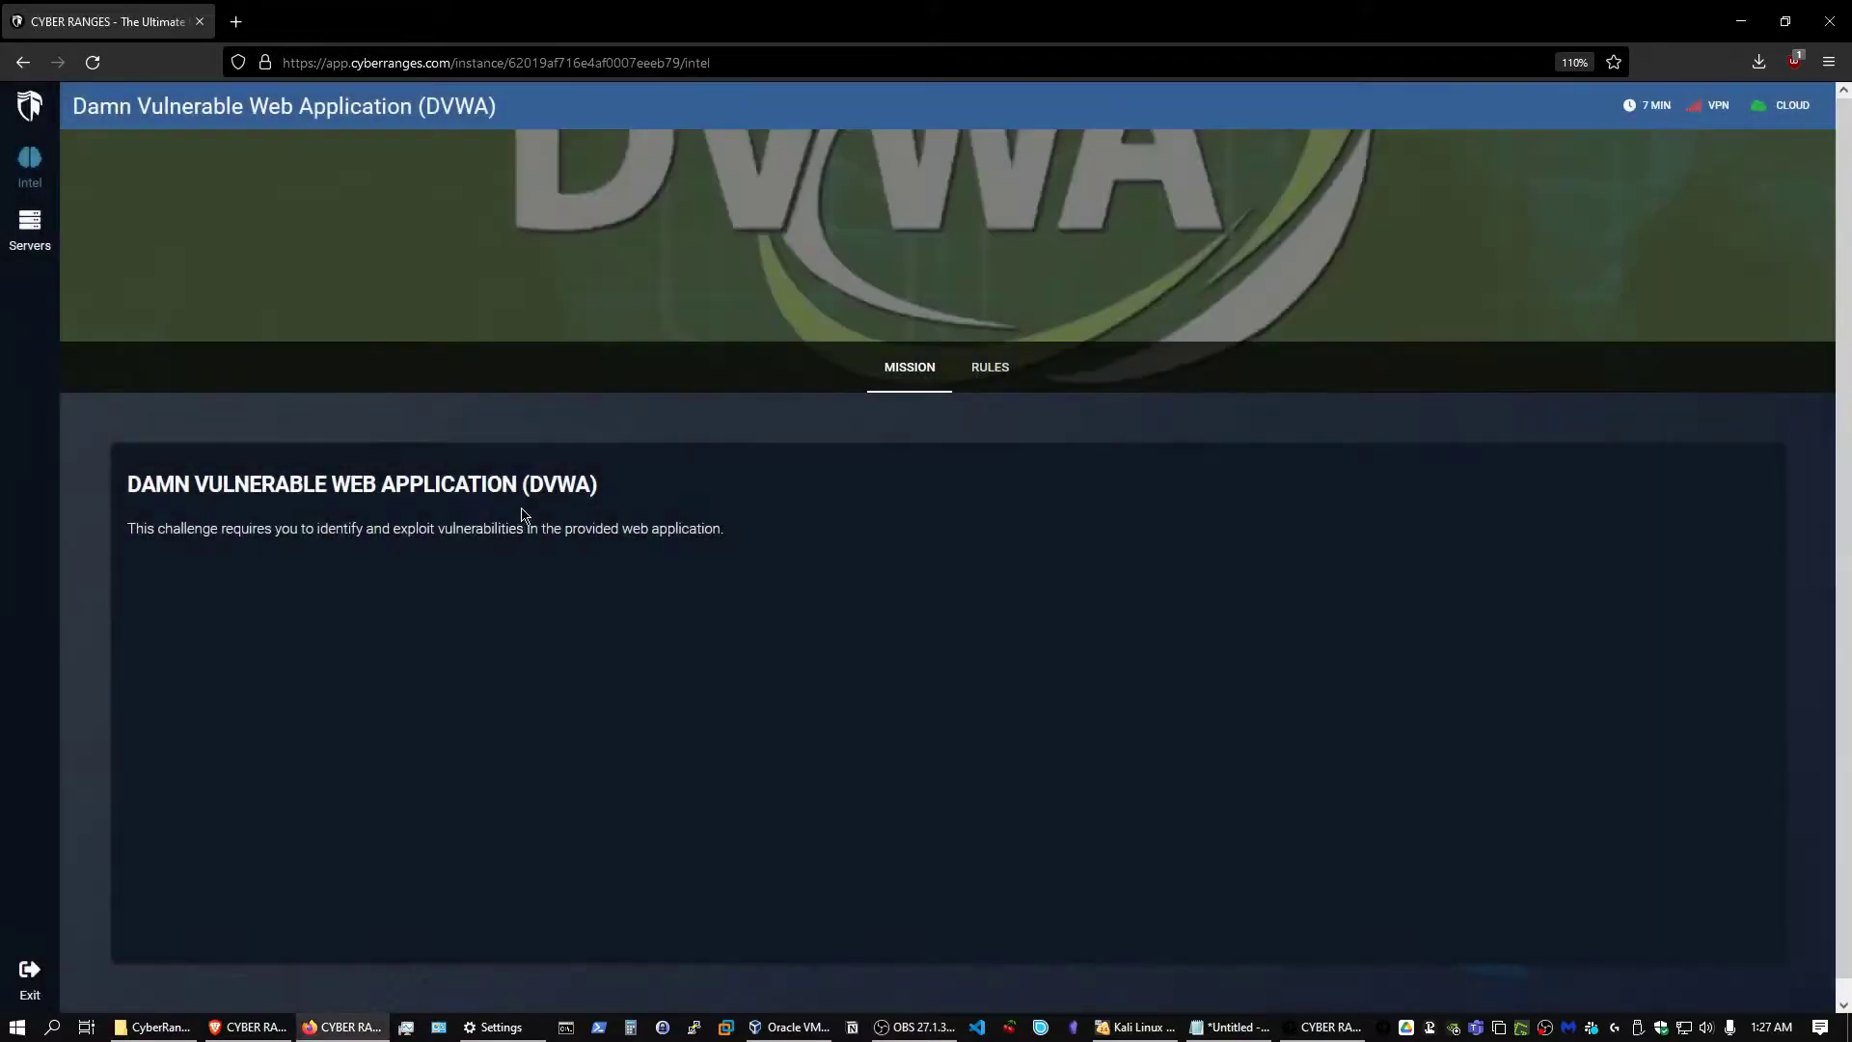
{"action": "left_click", "coordinate": [30, 229]}
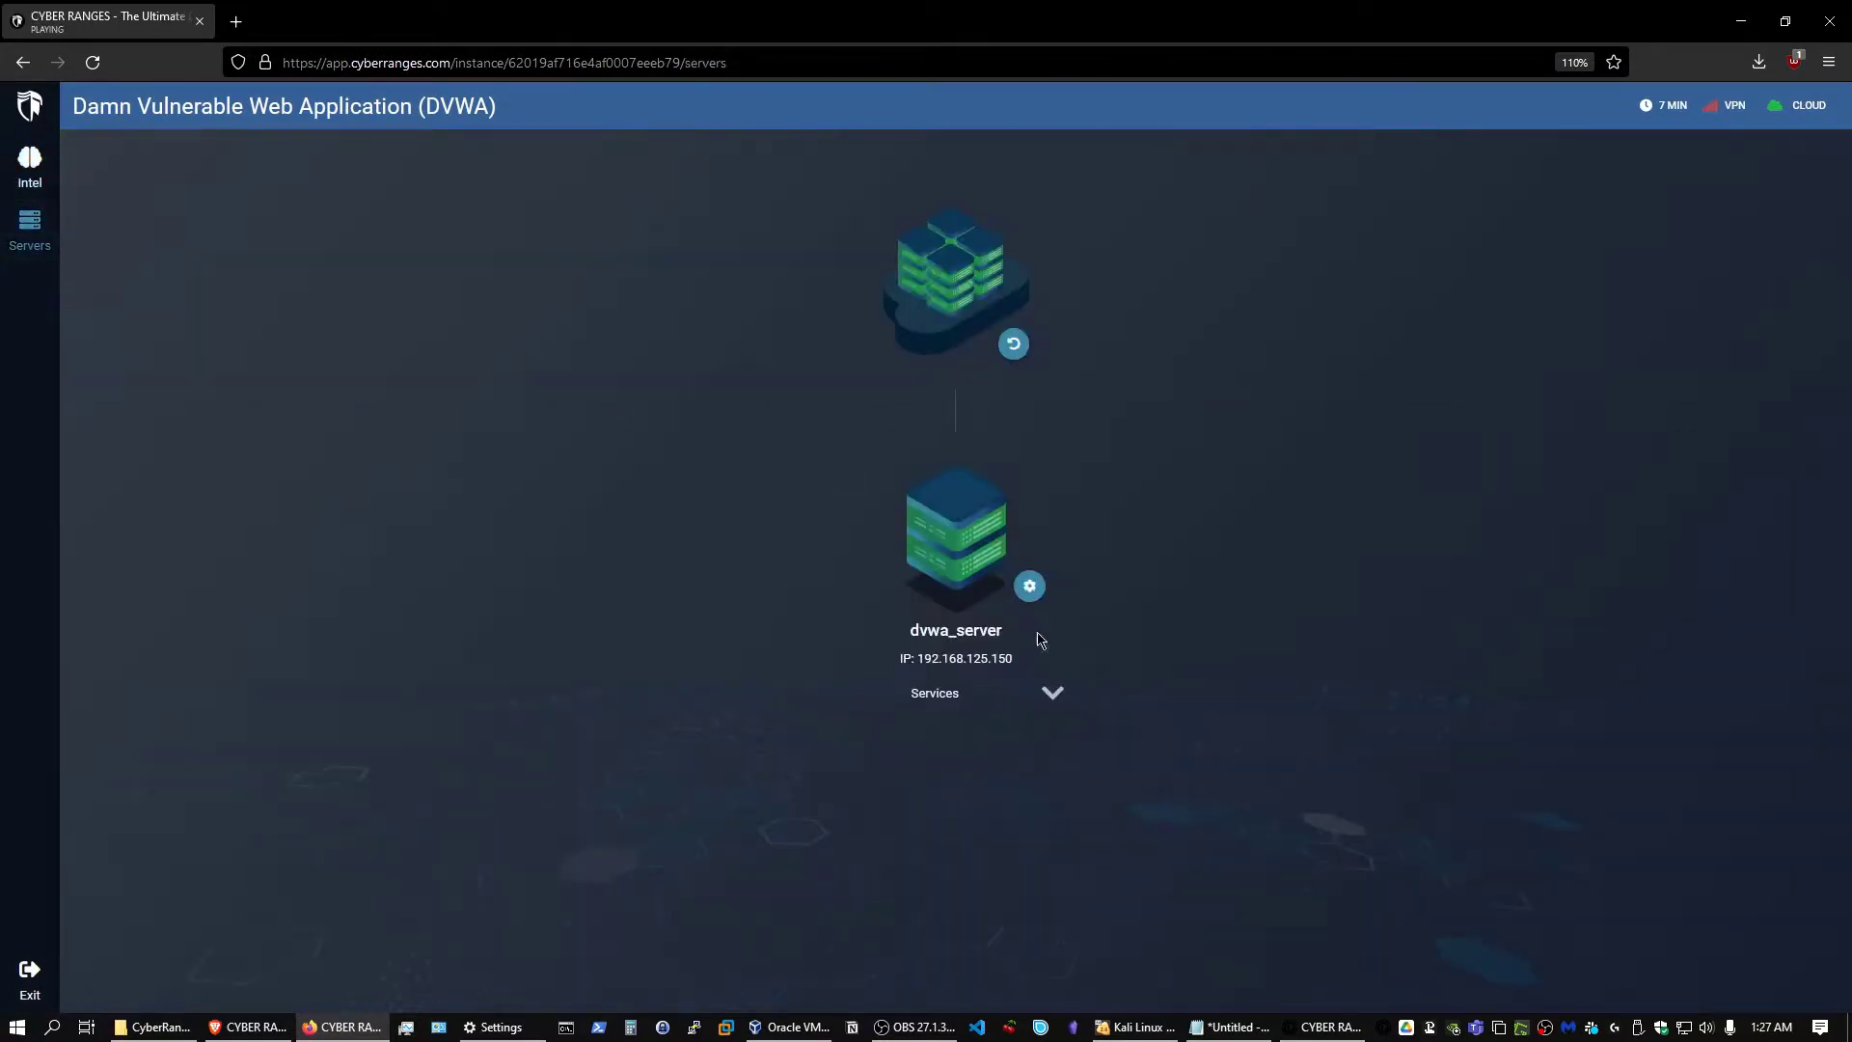
{"action": "left_click_drag", "start_coordinate": [1018, 660], "coordinate": [918, 664]}
{"action": "right_click", "coordinate": [944, 660]}
{"action": "left_click", "coordinate": [988, 680]}
Step: Open 192.168.125.150 in a new tab and follow dvwa/ to the DVWA login page
{"action": "left_click", "coordinate": [235, 21]}
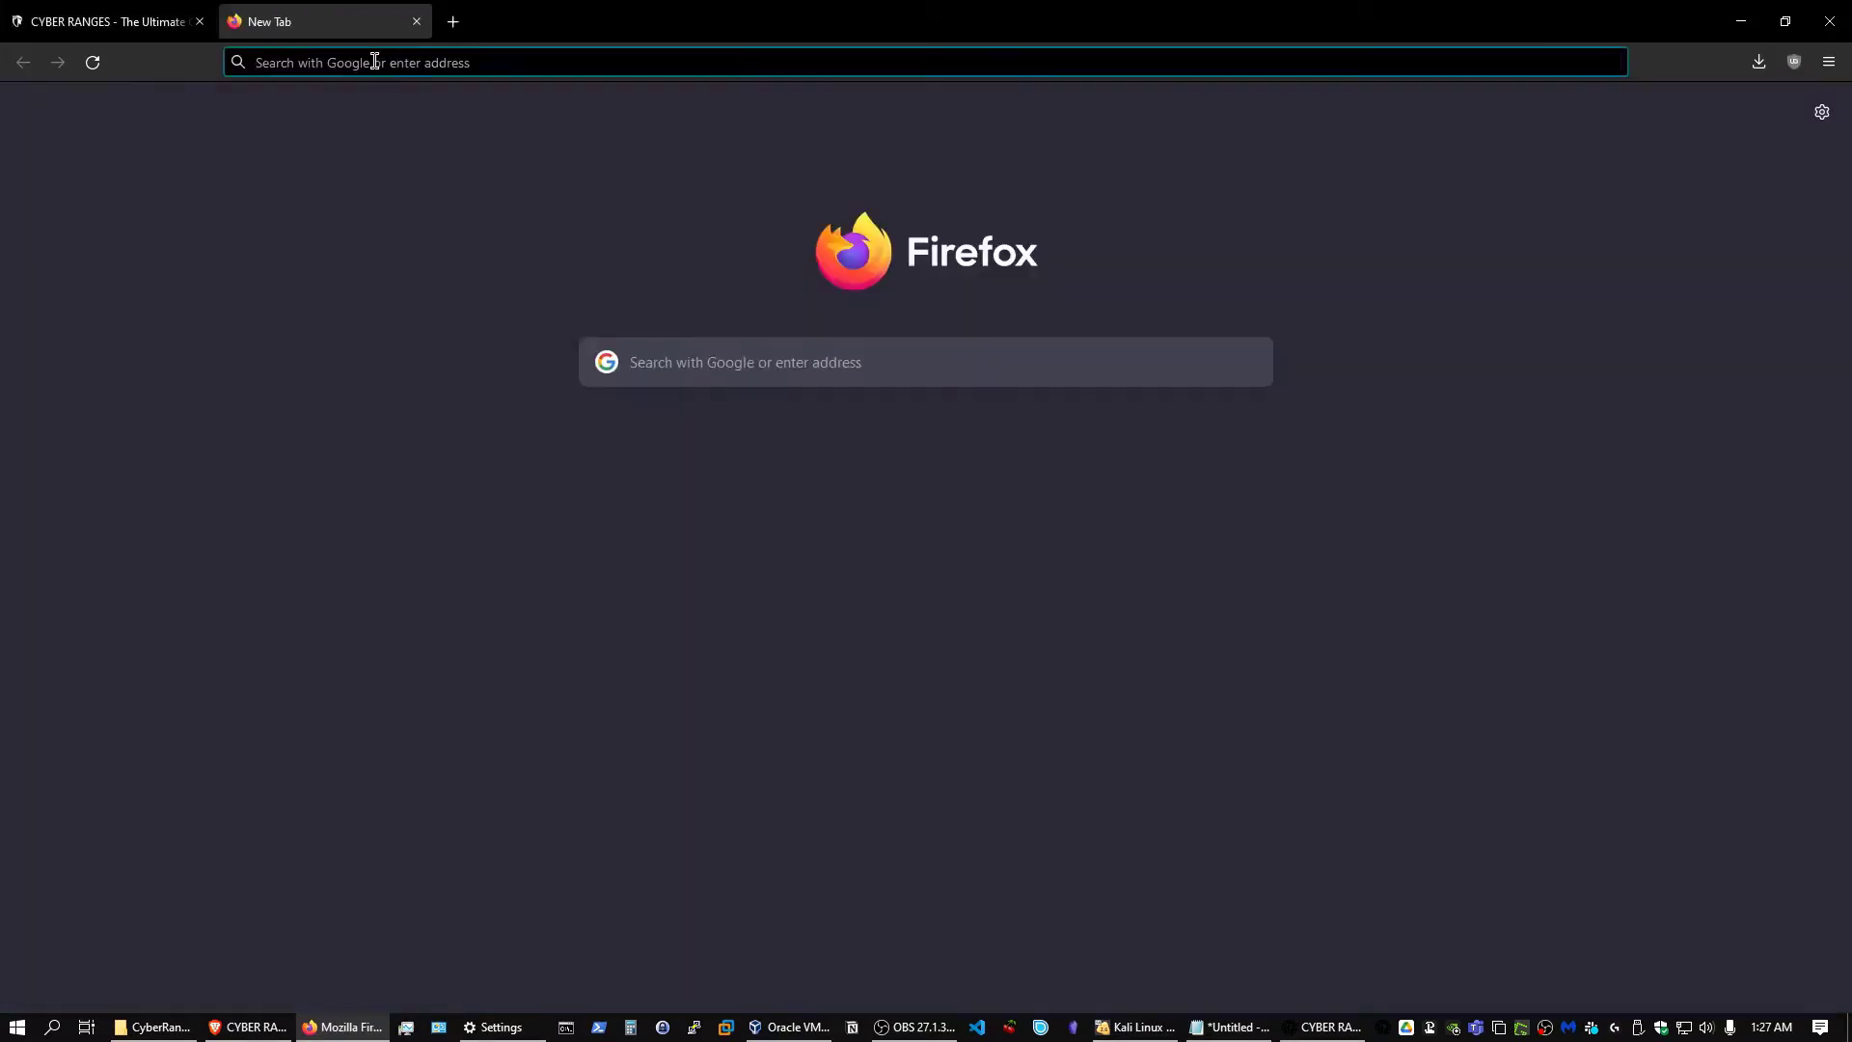
{"action": "key", "text": "ctrl+v"}
{"action": "key", "text": "Return"}
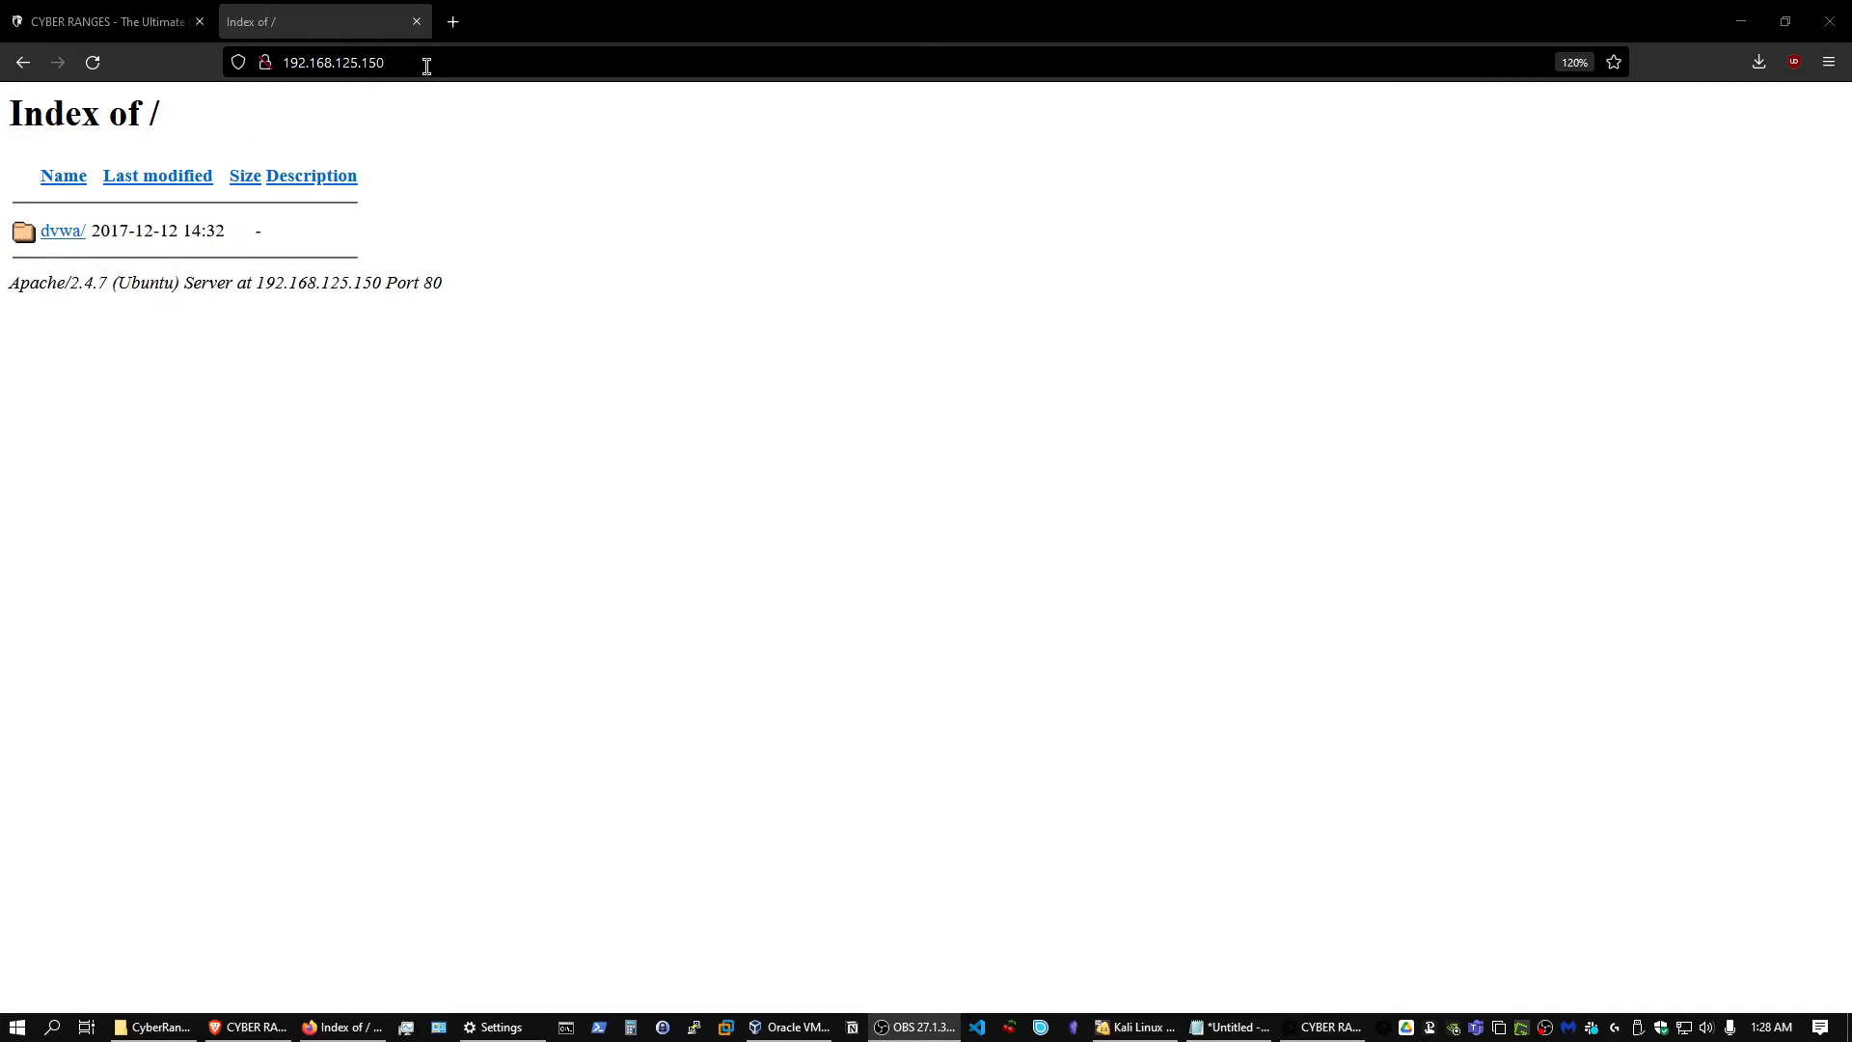
{"action": "left_click", "coordinate": [61, 232]}
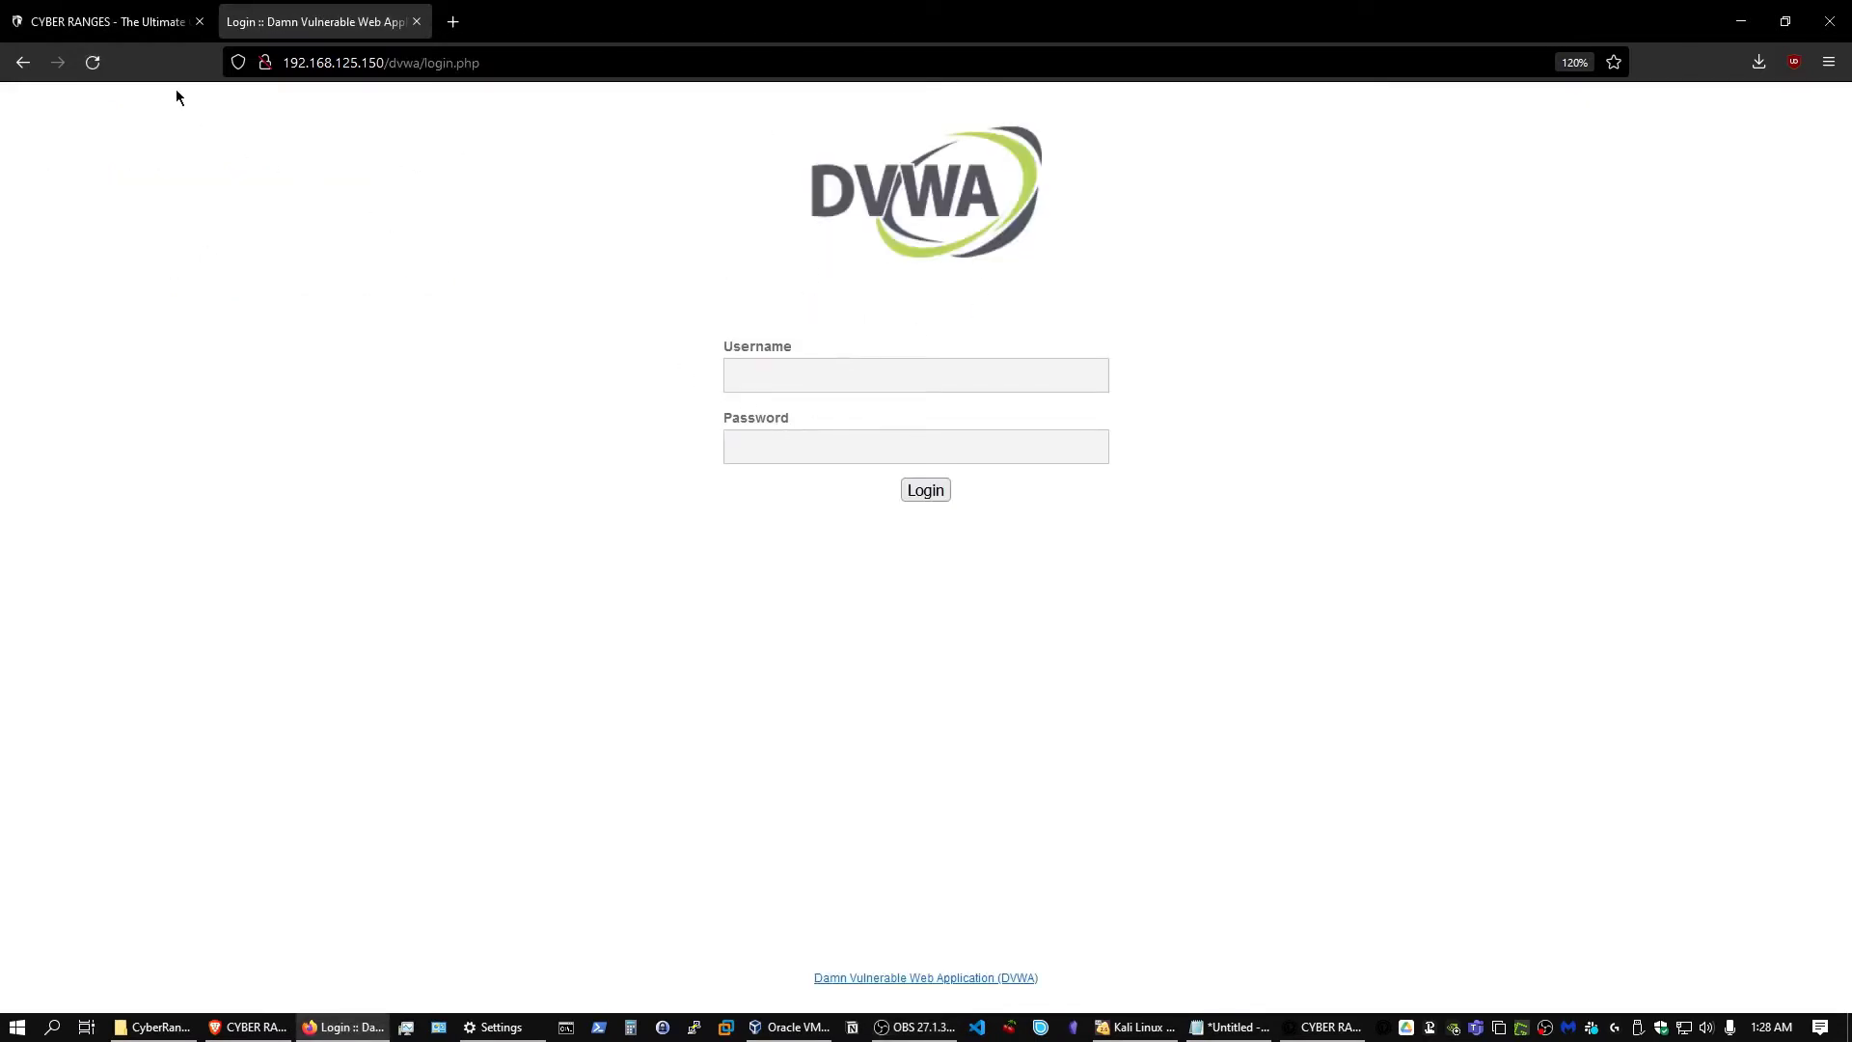
{"action": "left_click", "coordinate": [155, 40]}
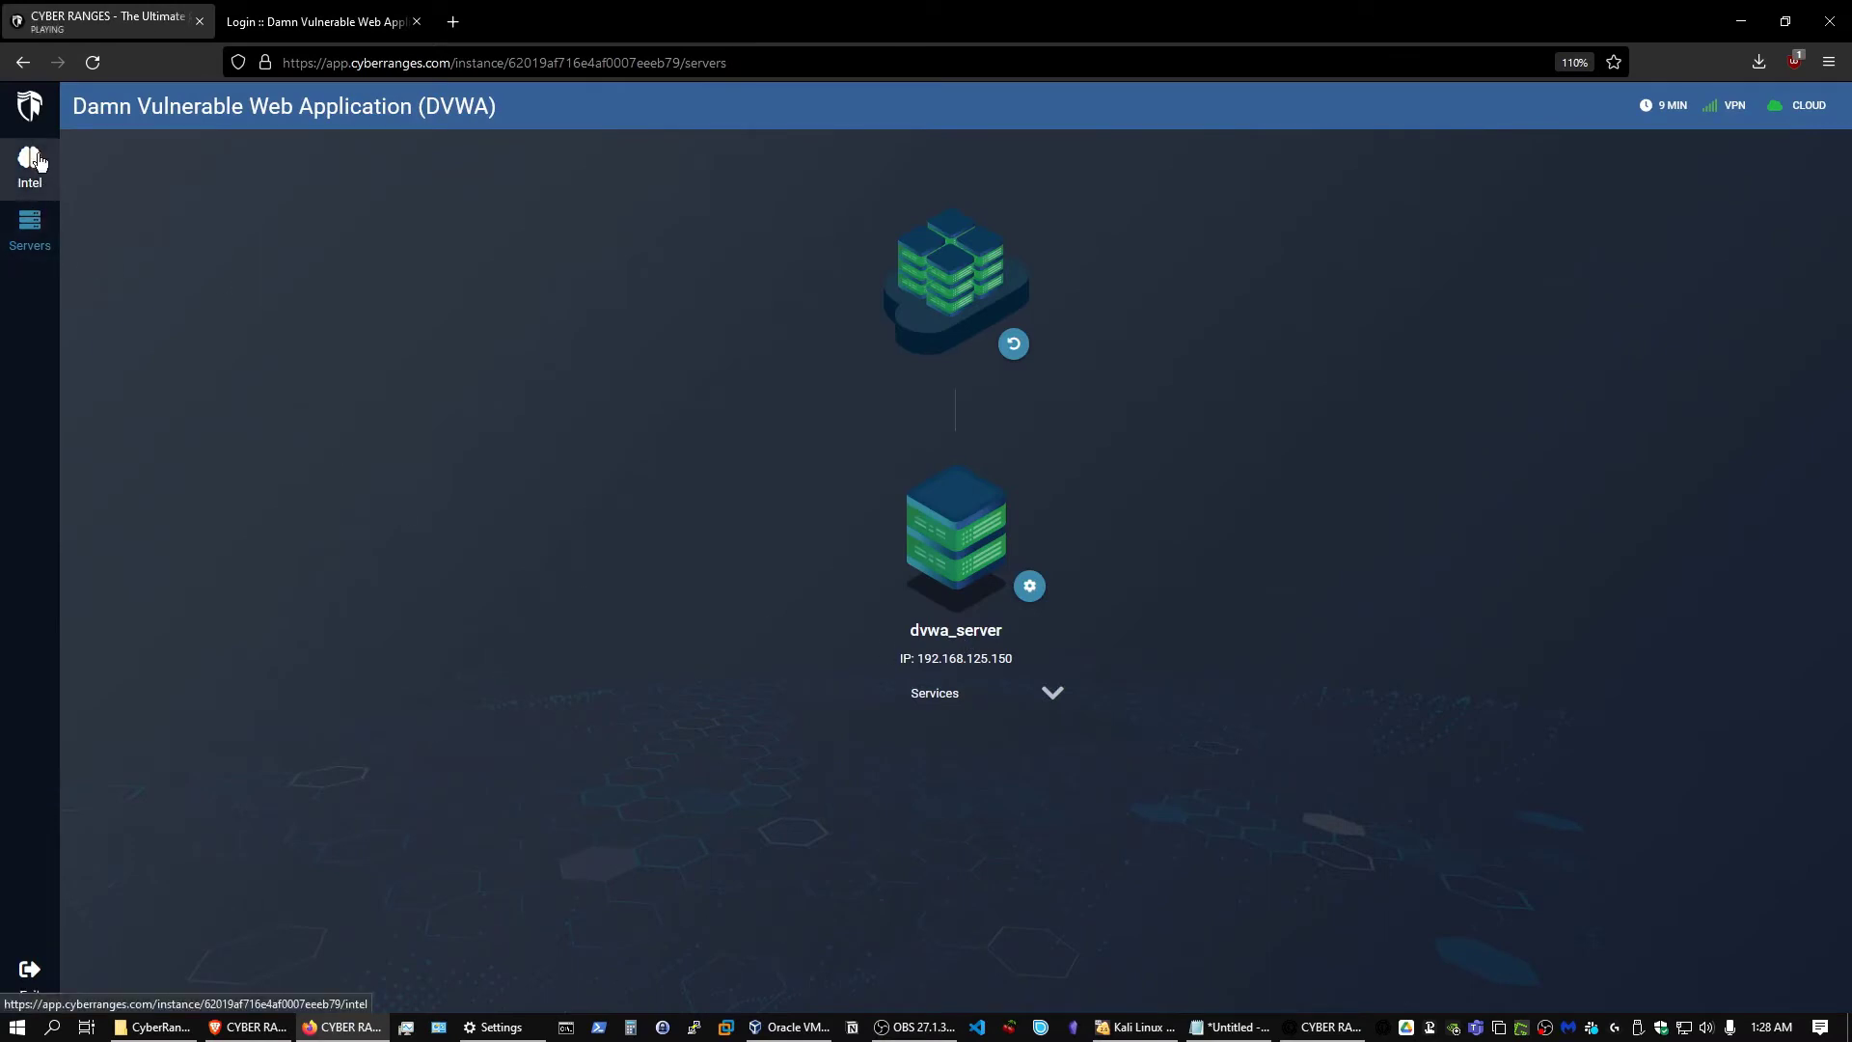
Step: Exit and terminate the DVWA scenario, then go to the scenario Library
{"action": "left_click", "coordinate": [32, 121]}
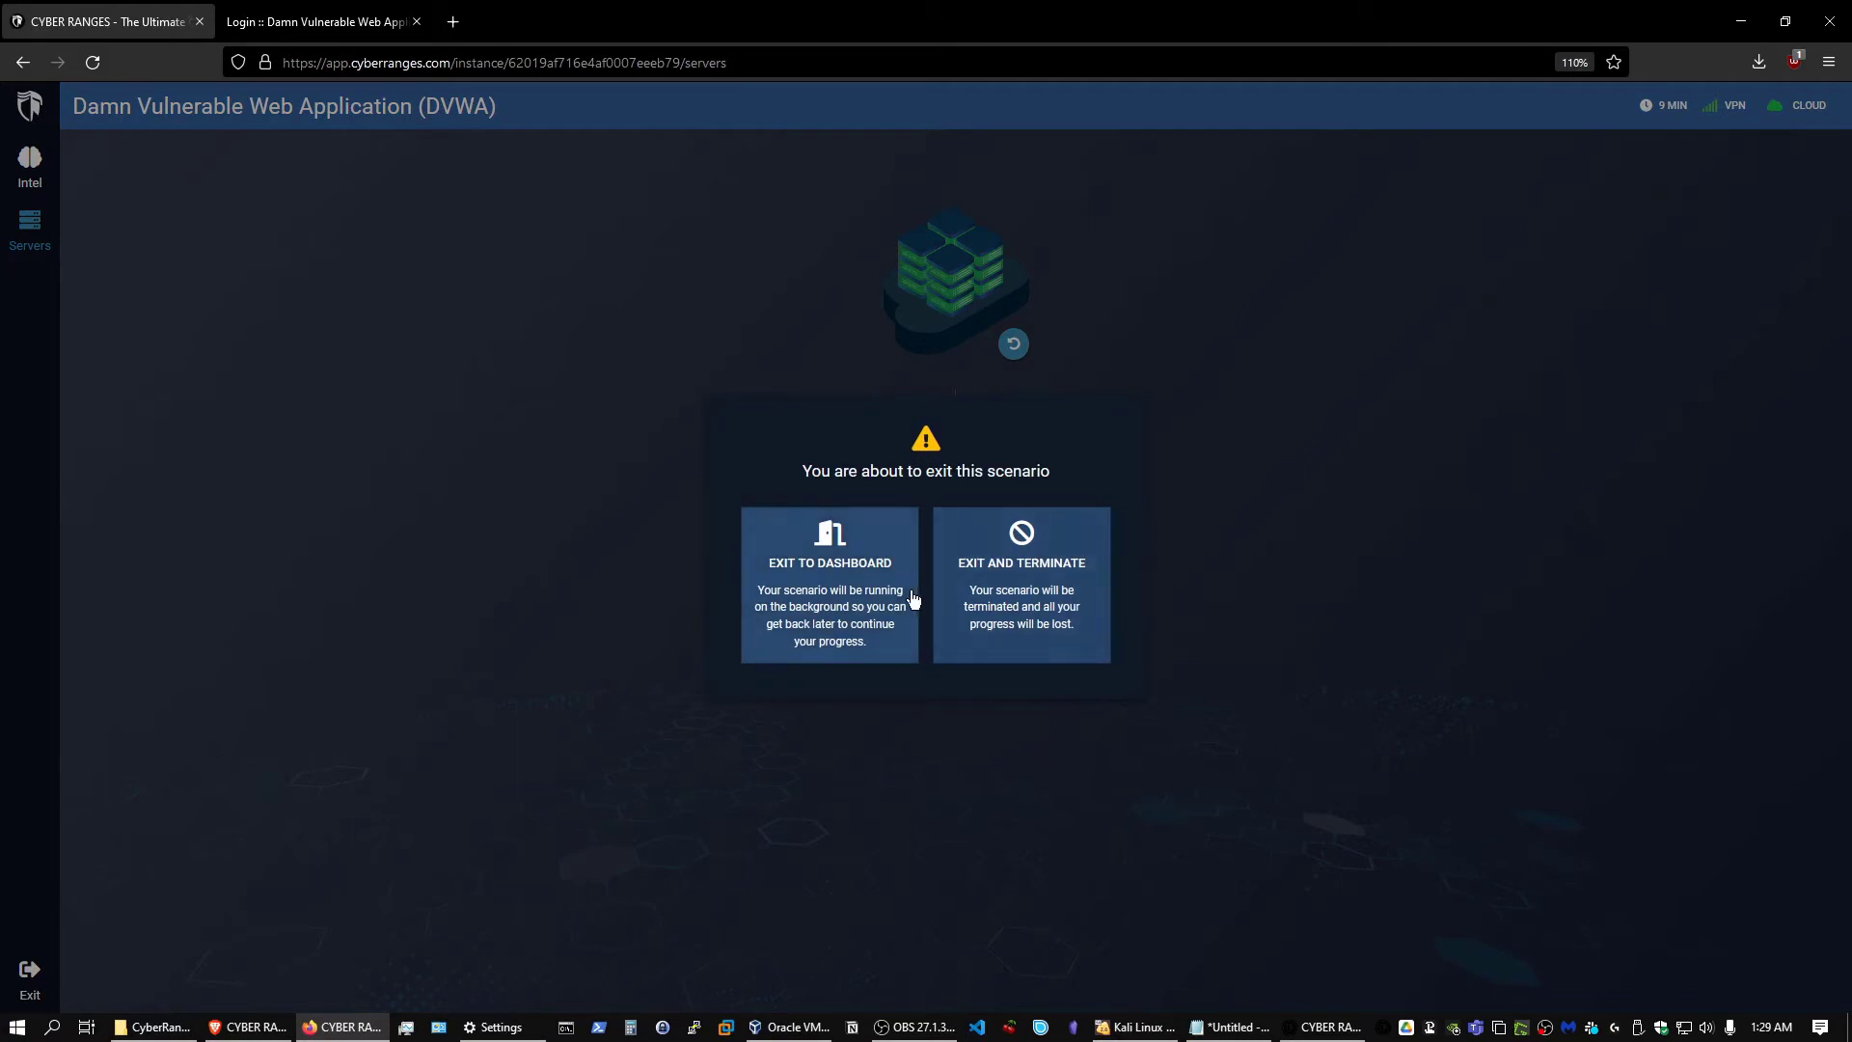
{"action": "left_click", "coordinate": [1024, 593]}
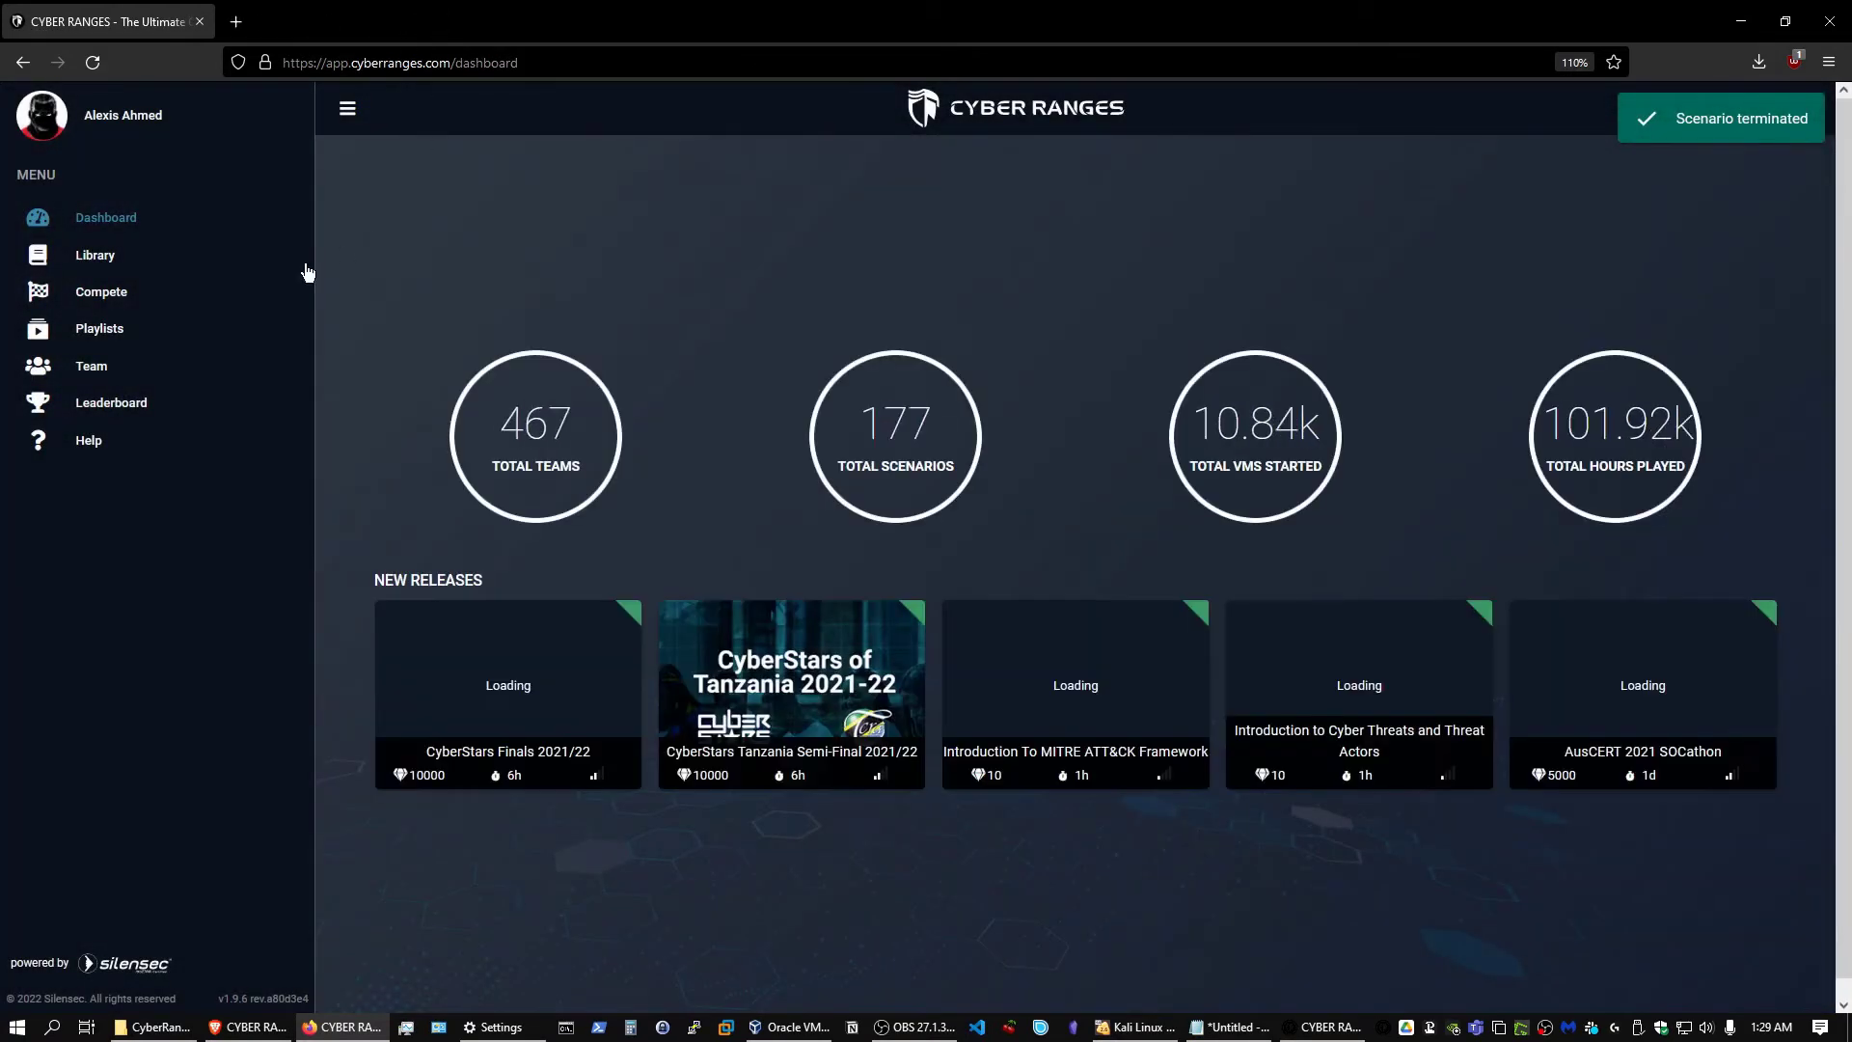
{"action": "left_click", "coordinate": [221, 255]}
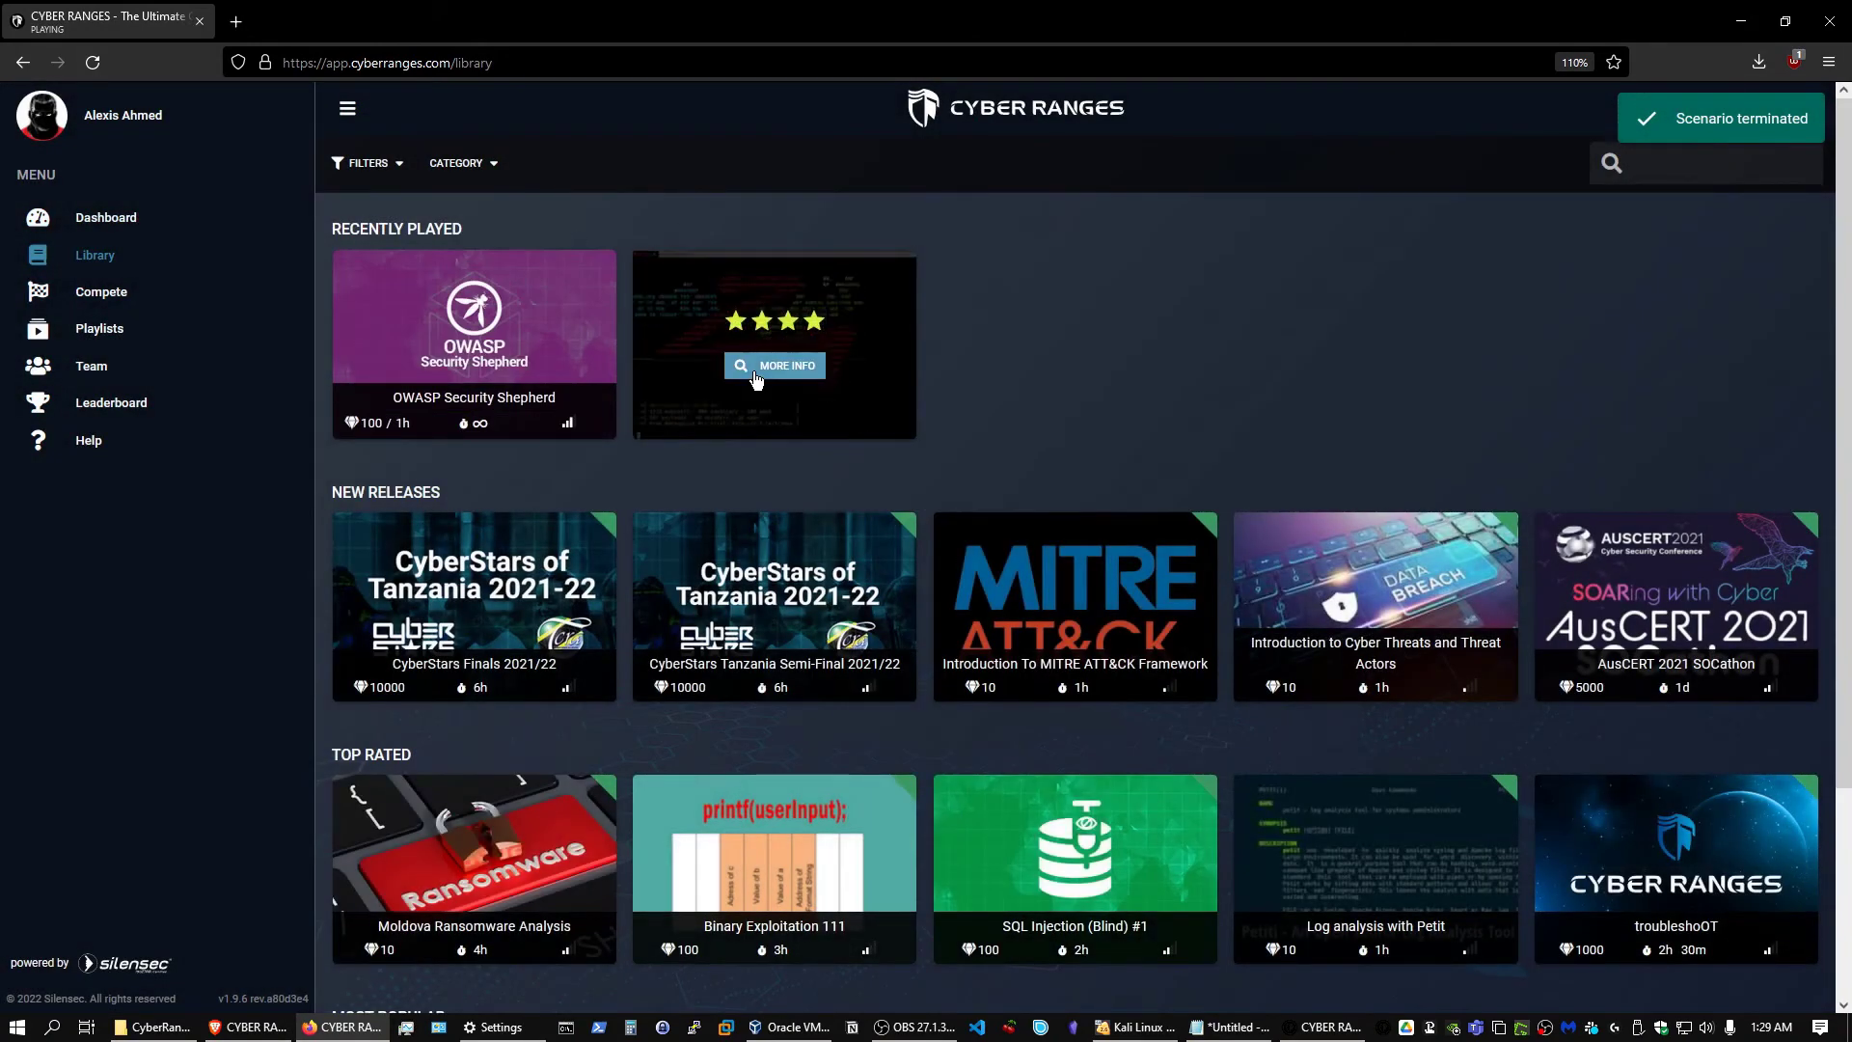
{"action": "mouse_move", "coordinate": [908, 378]}
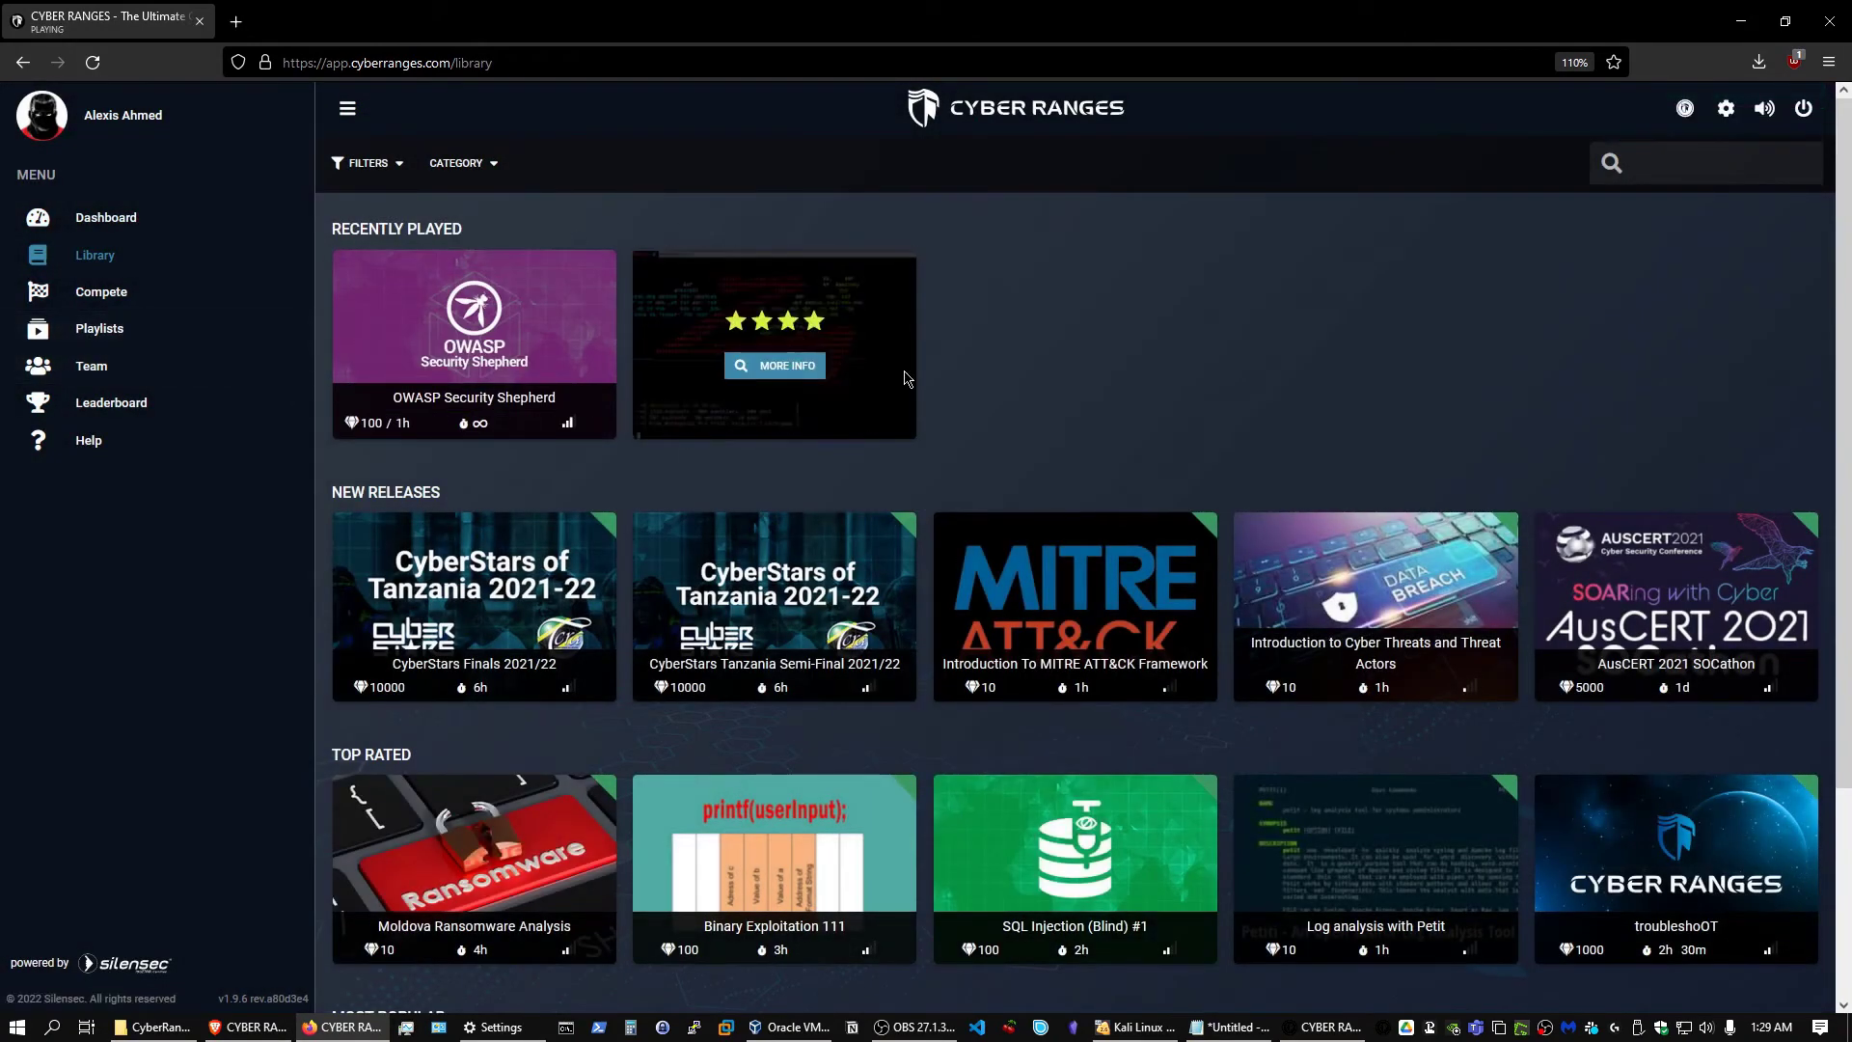